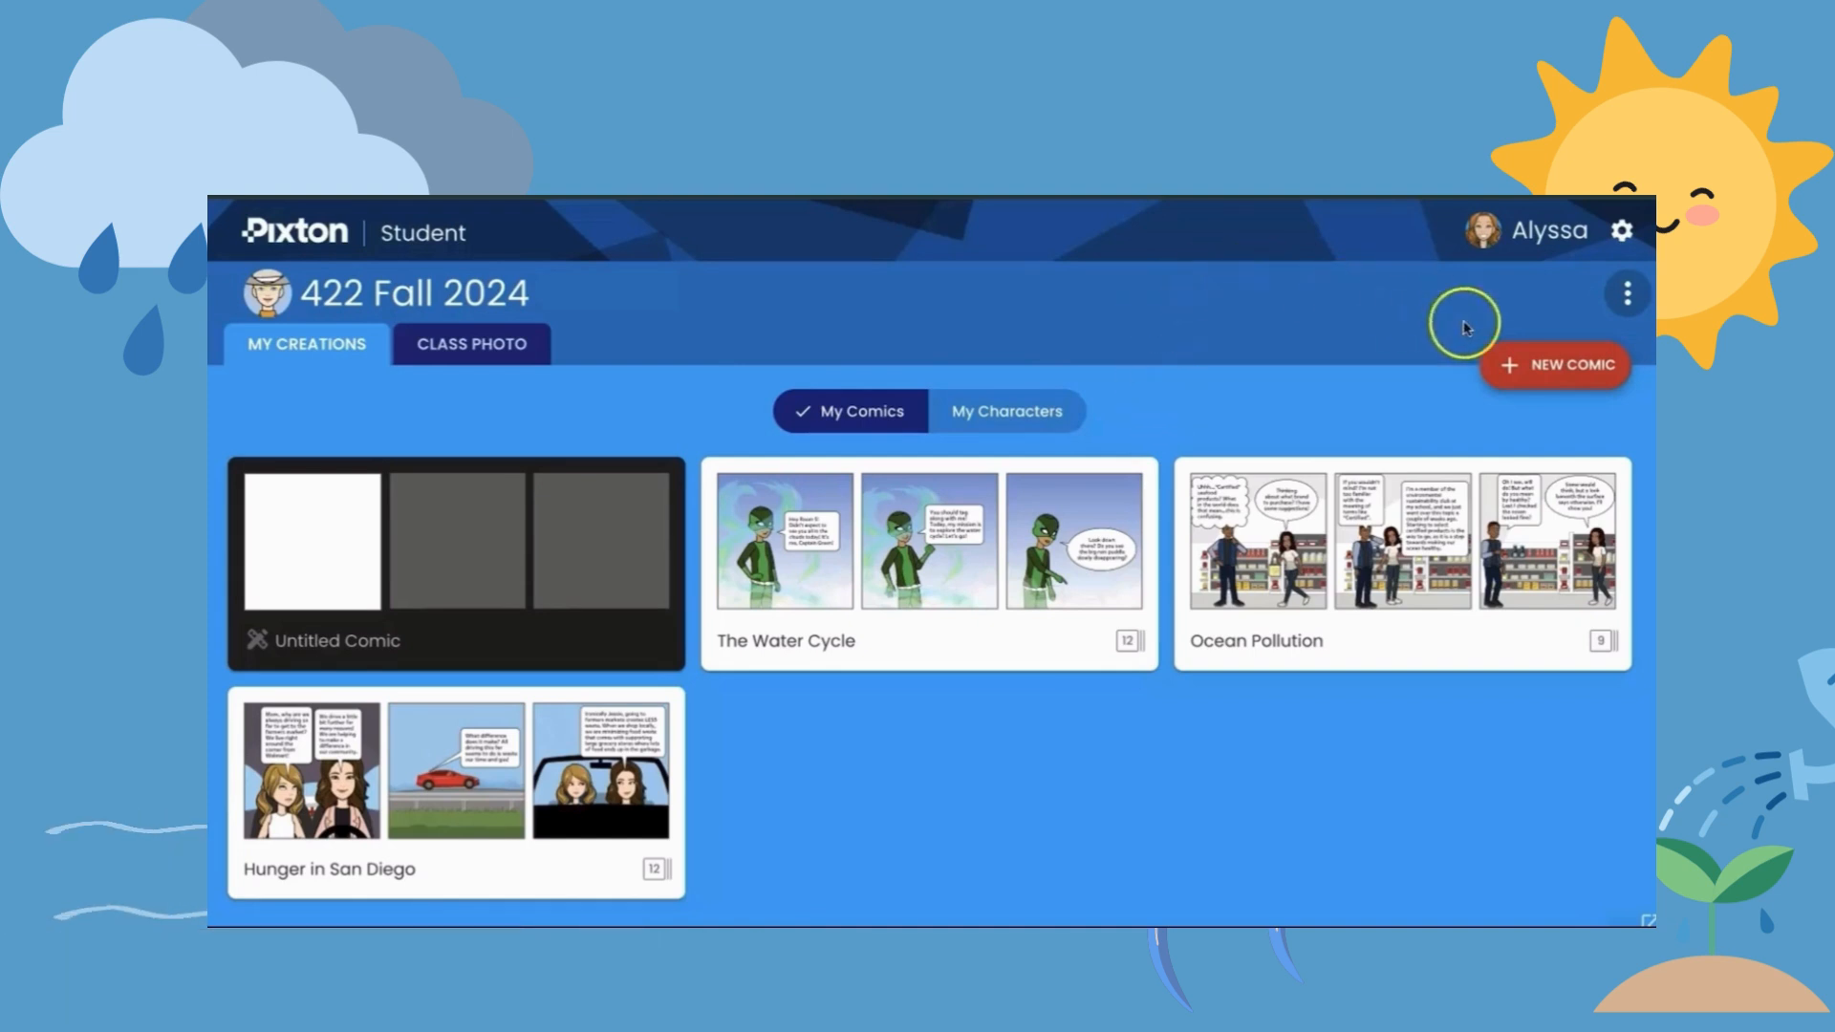
- Start a new comic and title it with the student's first name in possessive form followed by "Water Cycle Experience"
{"action": "left_click", "coordinate": [1569, 374]}
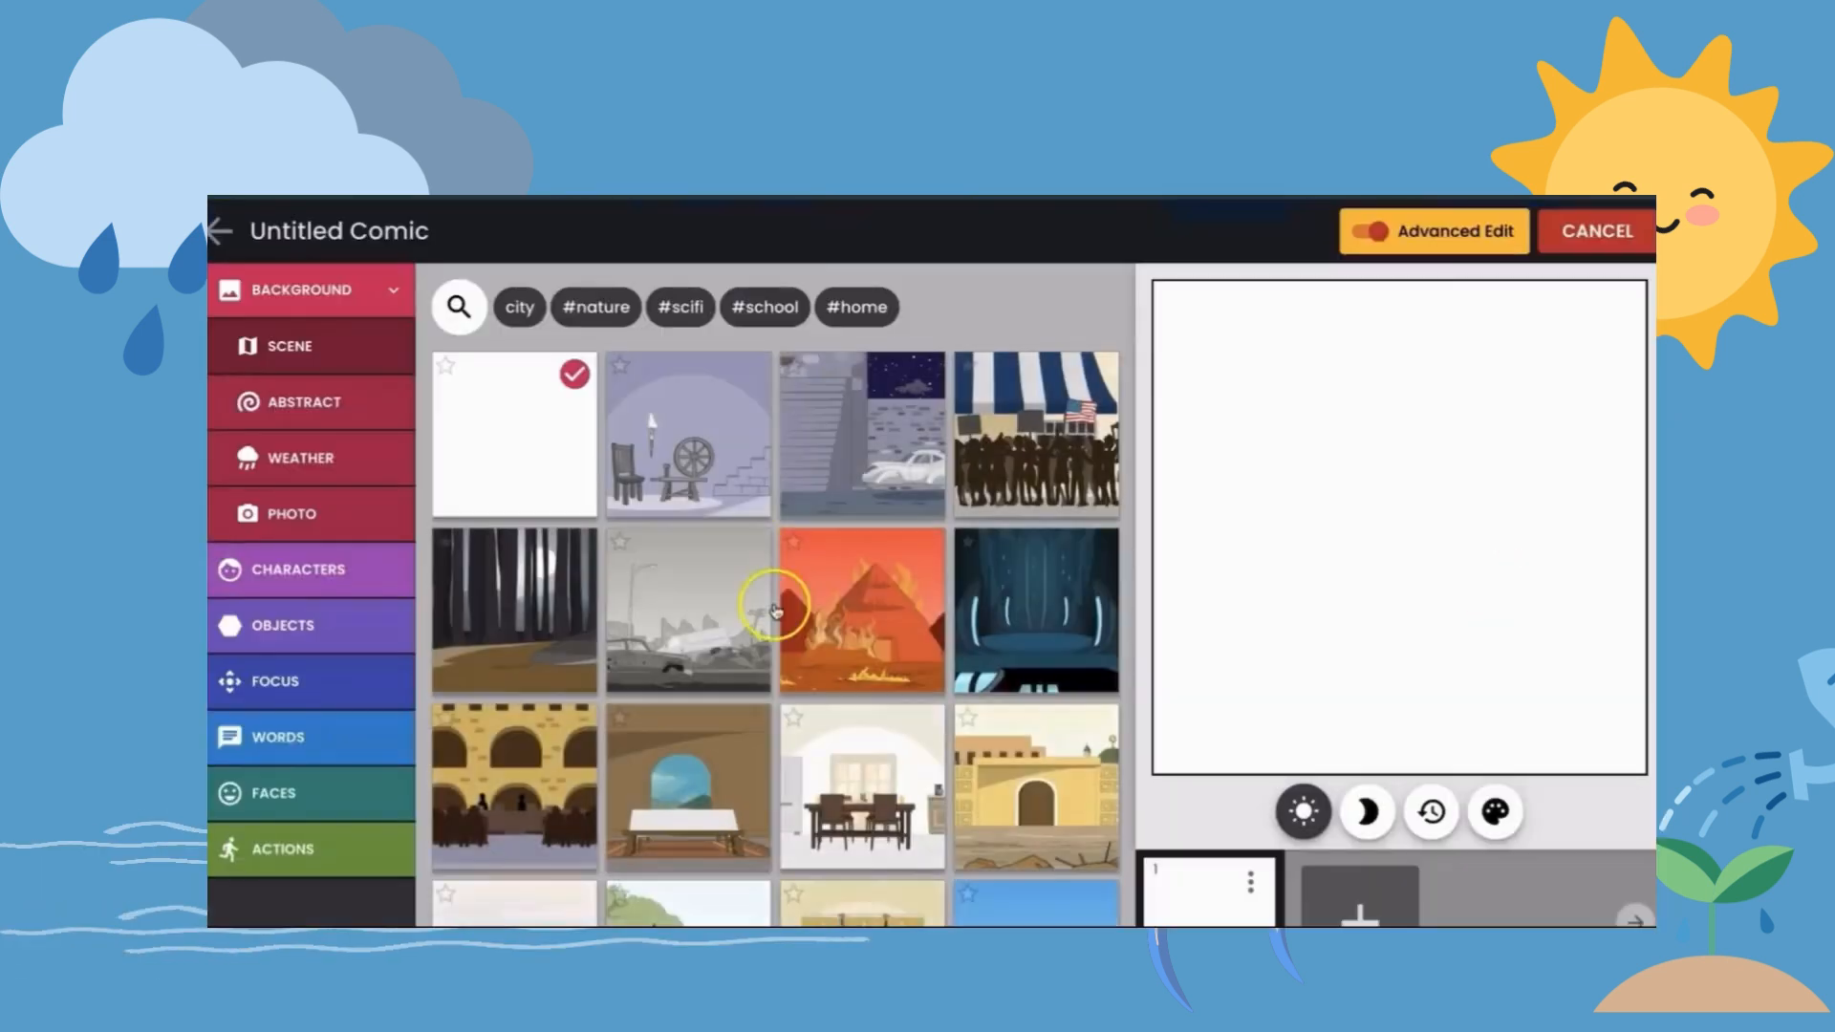
{"action": "left_click", "coordinate": [401, 234]}
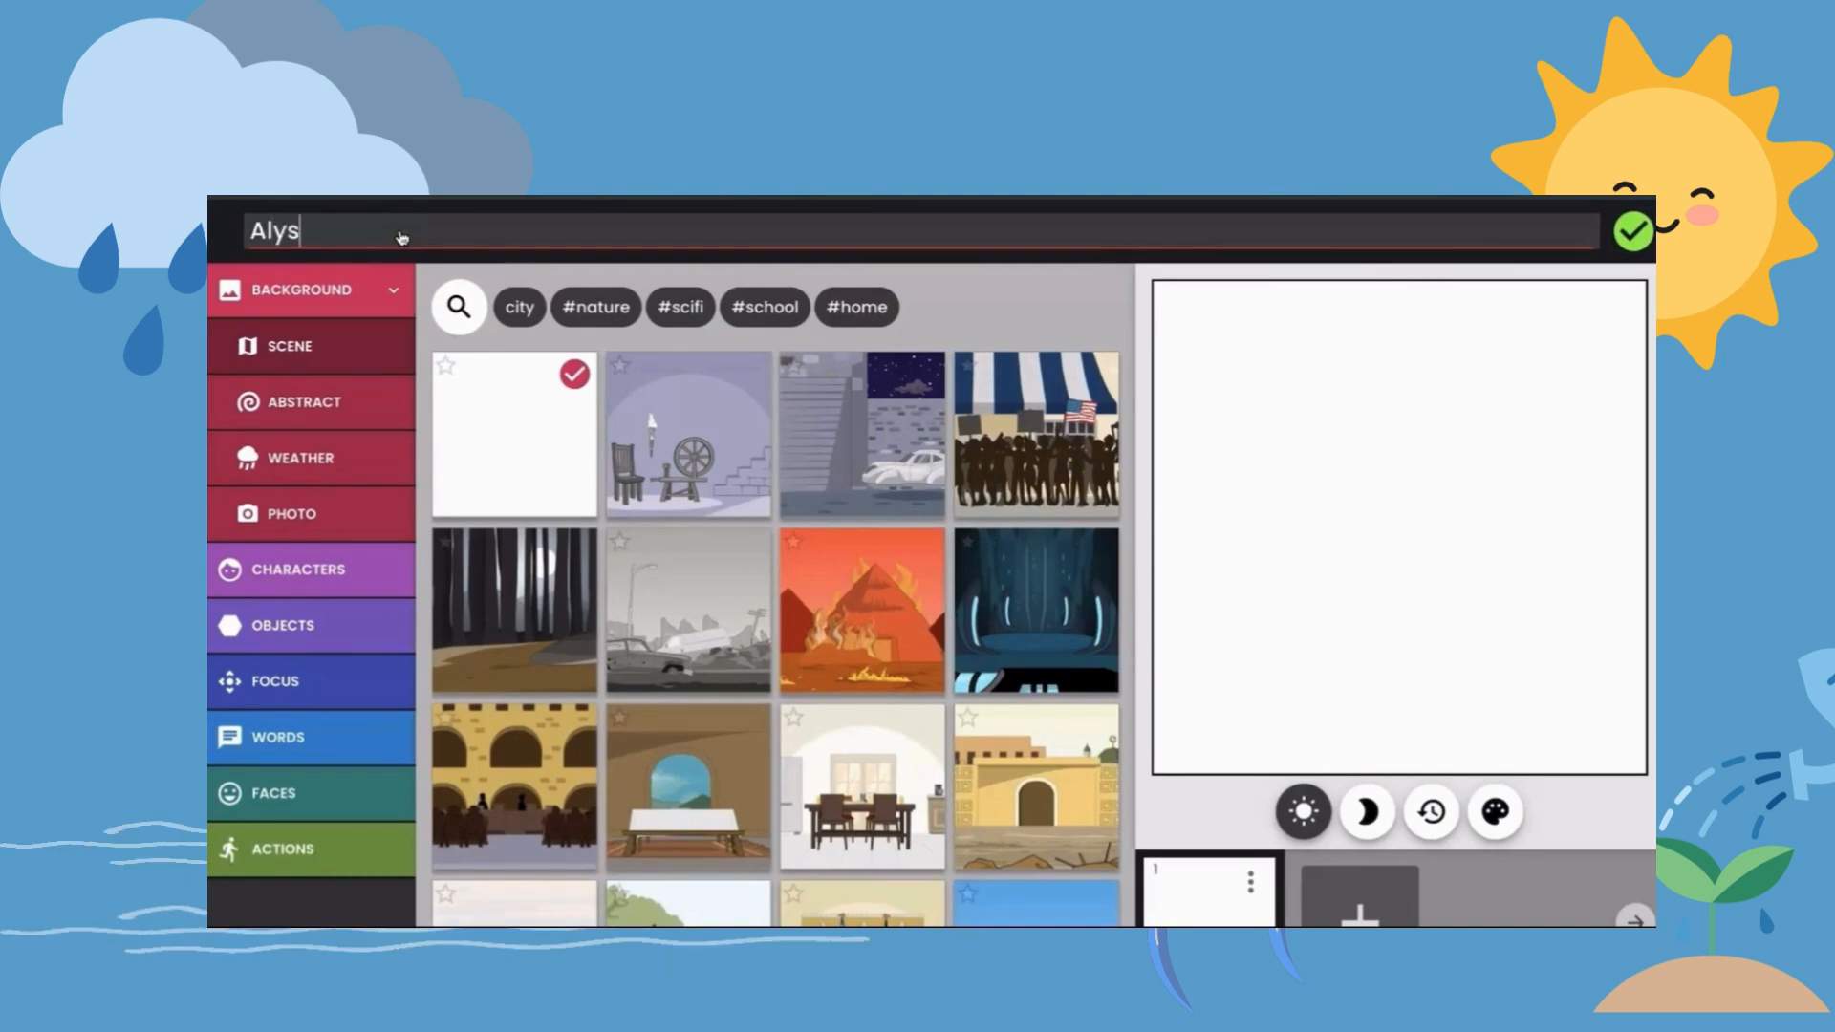
{"action": "type", "text": "Alyssa's Water Cyc"}
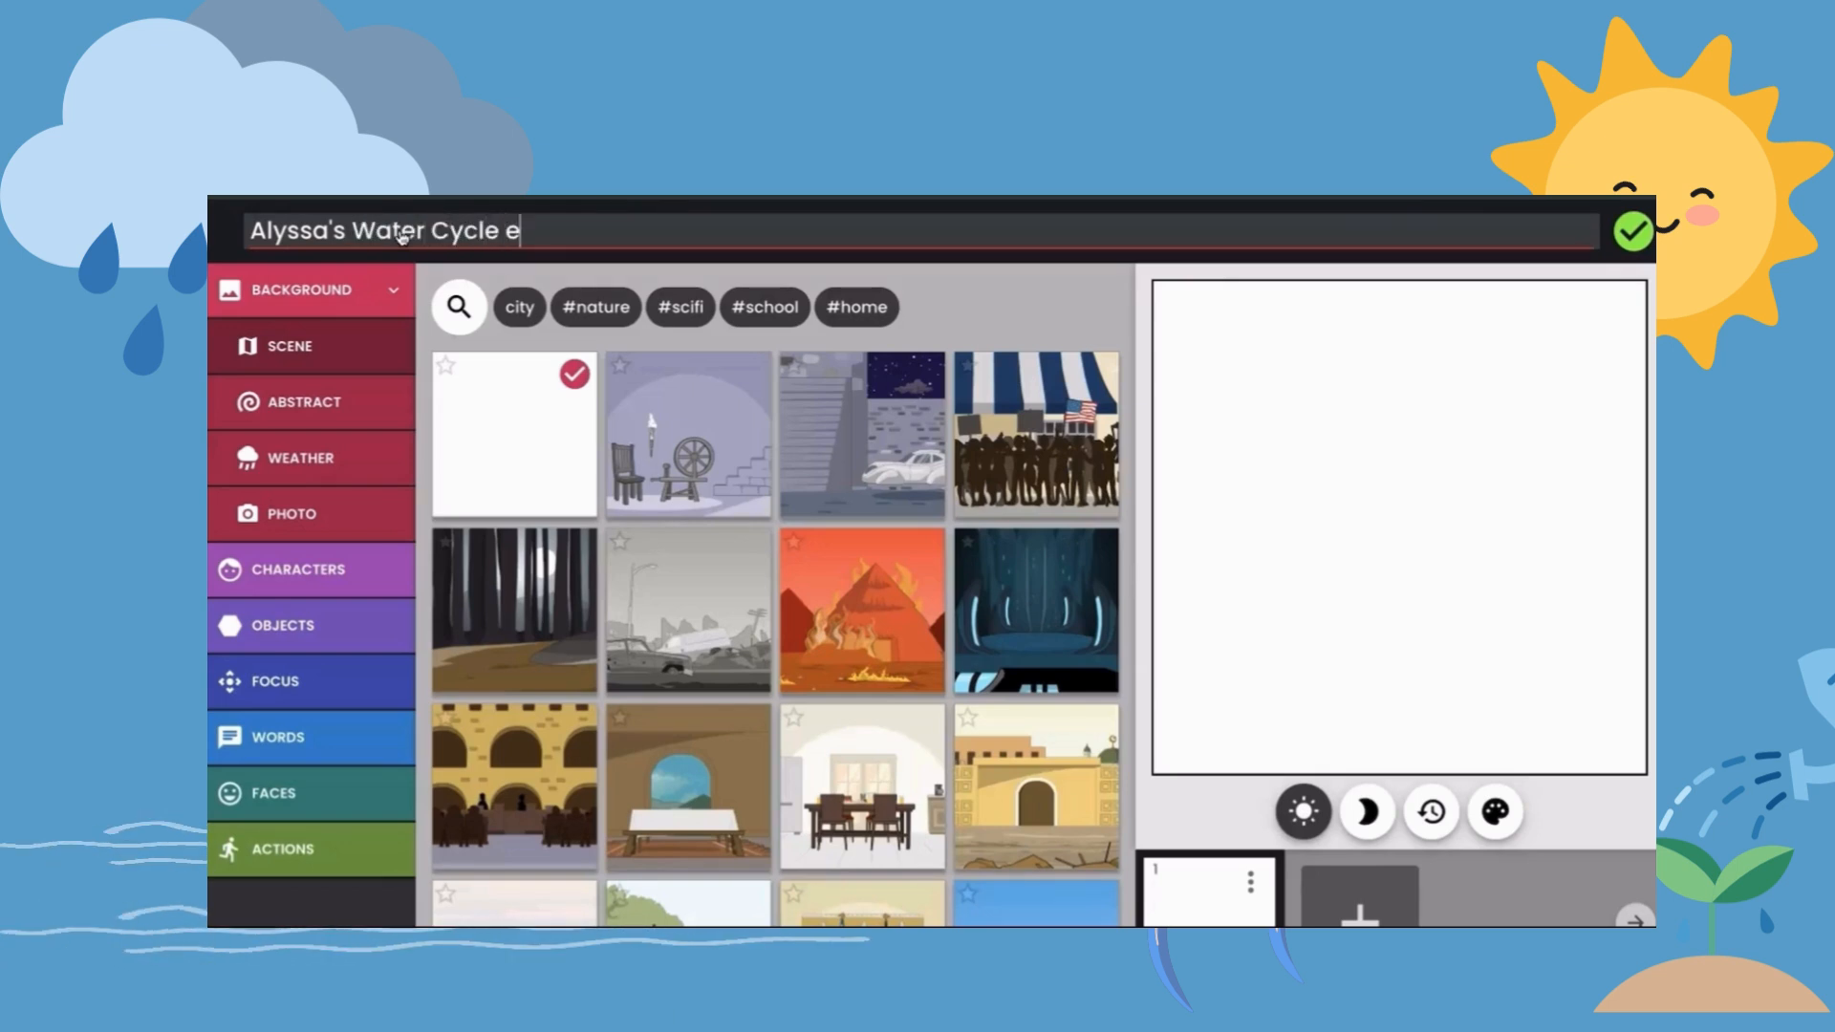
{"action": "type", "text": "le Experience"}
{"action": "key", "text": "Return"}
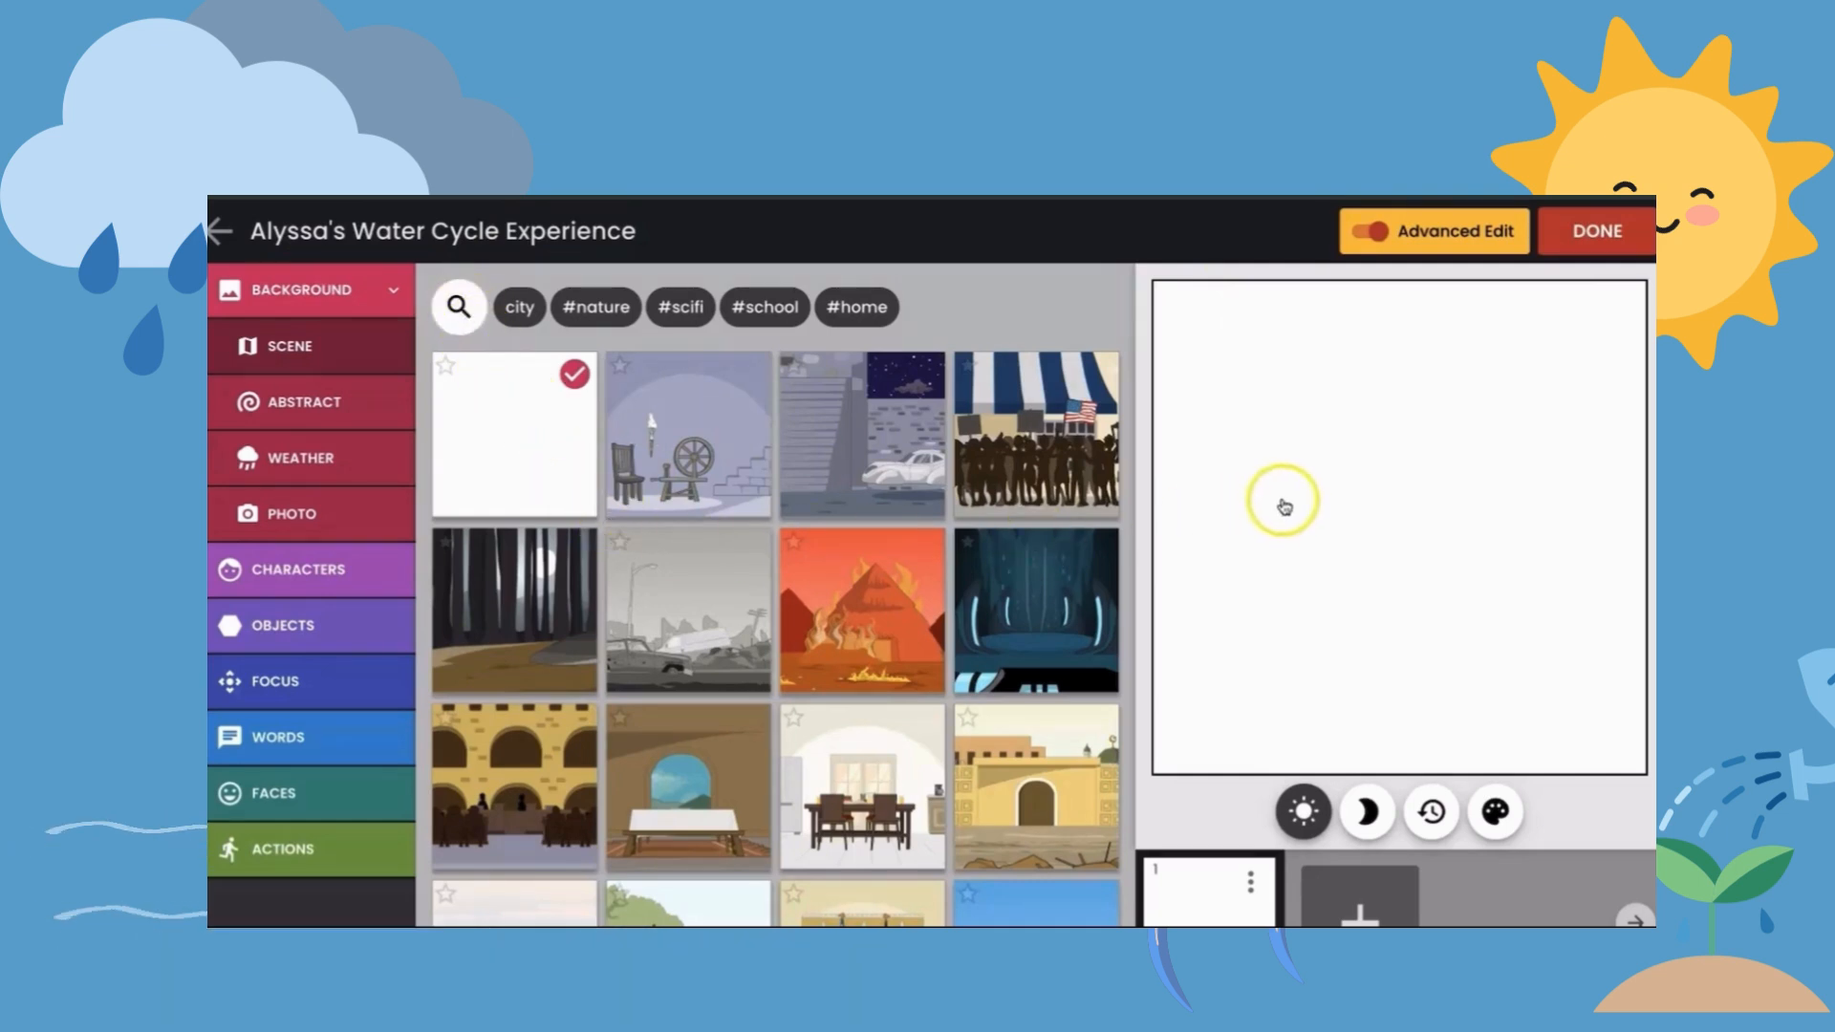
- Search the backgrounds for "sun", apply the yellow sunburst over green grass to the first panel, and clear the search
{"action": "left_click", "coordinate": [465, 305]}
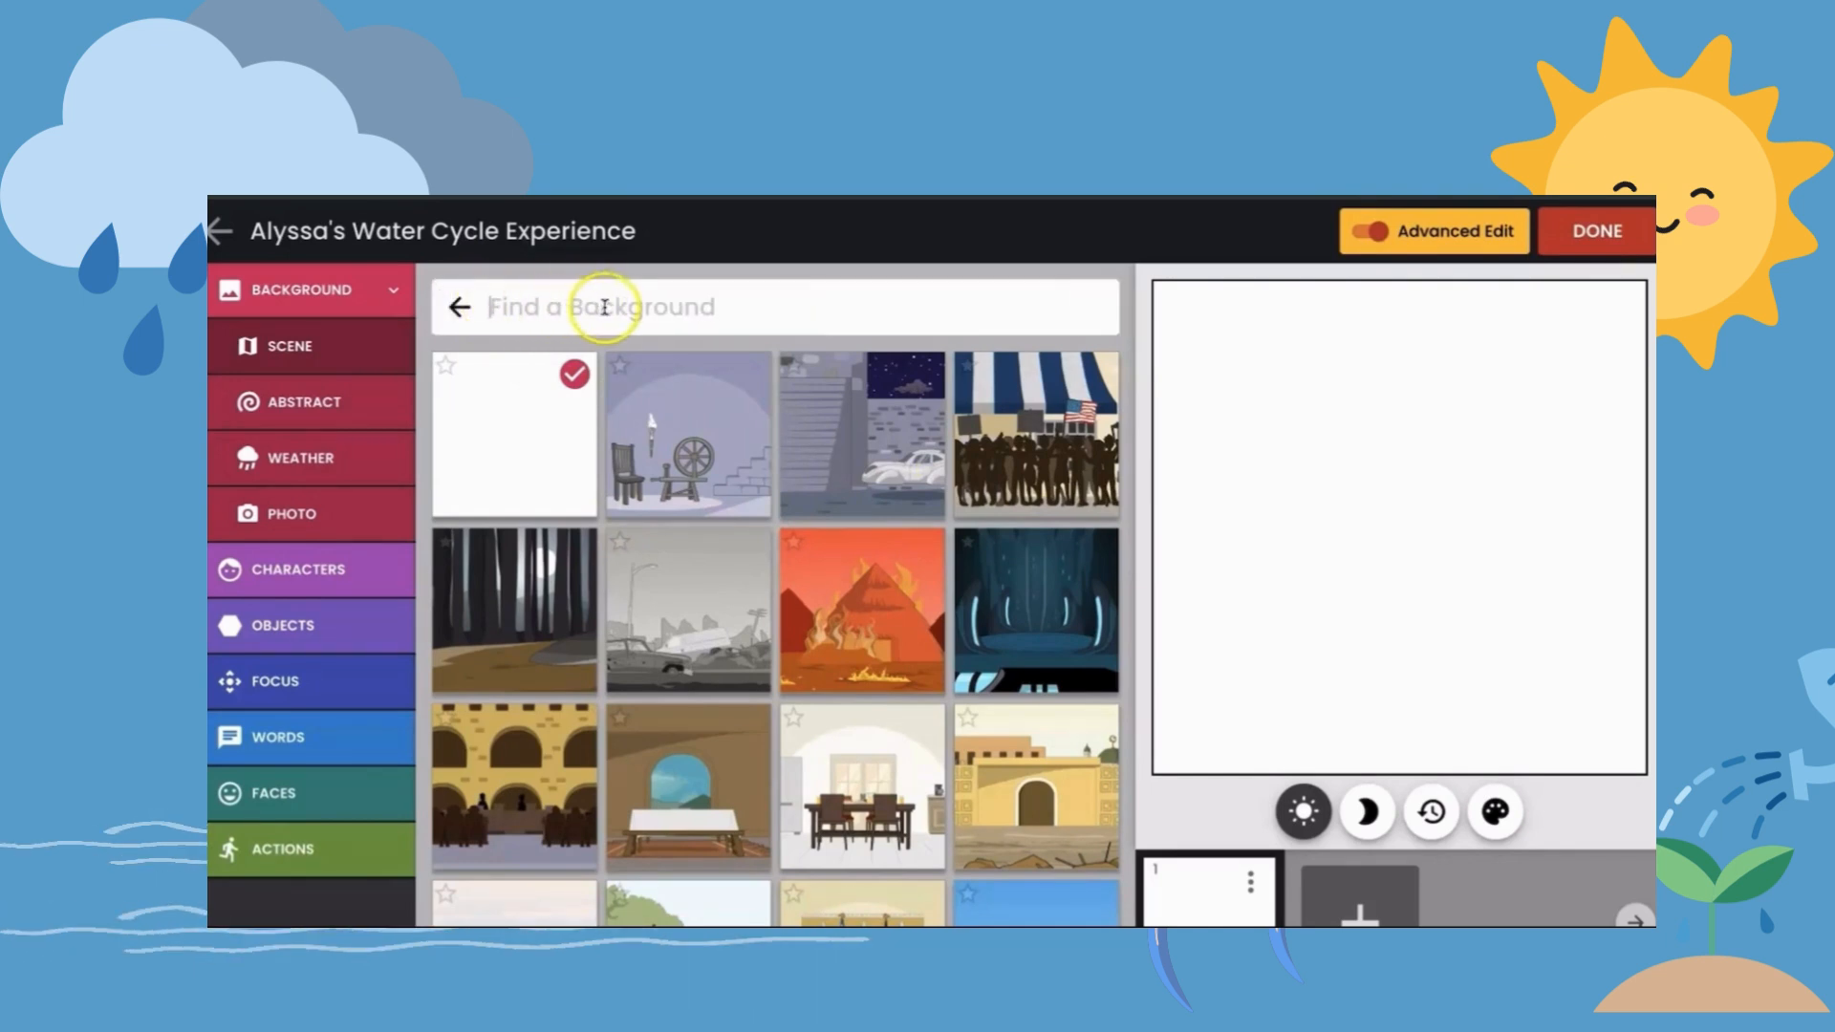
{"action": "type", "text": "sun"}
{"action": "key", "text": "Return"}
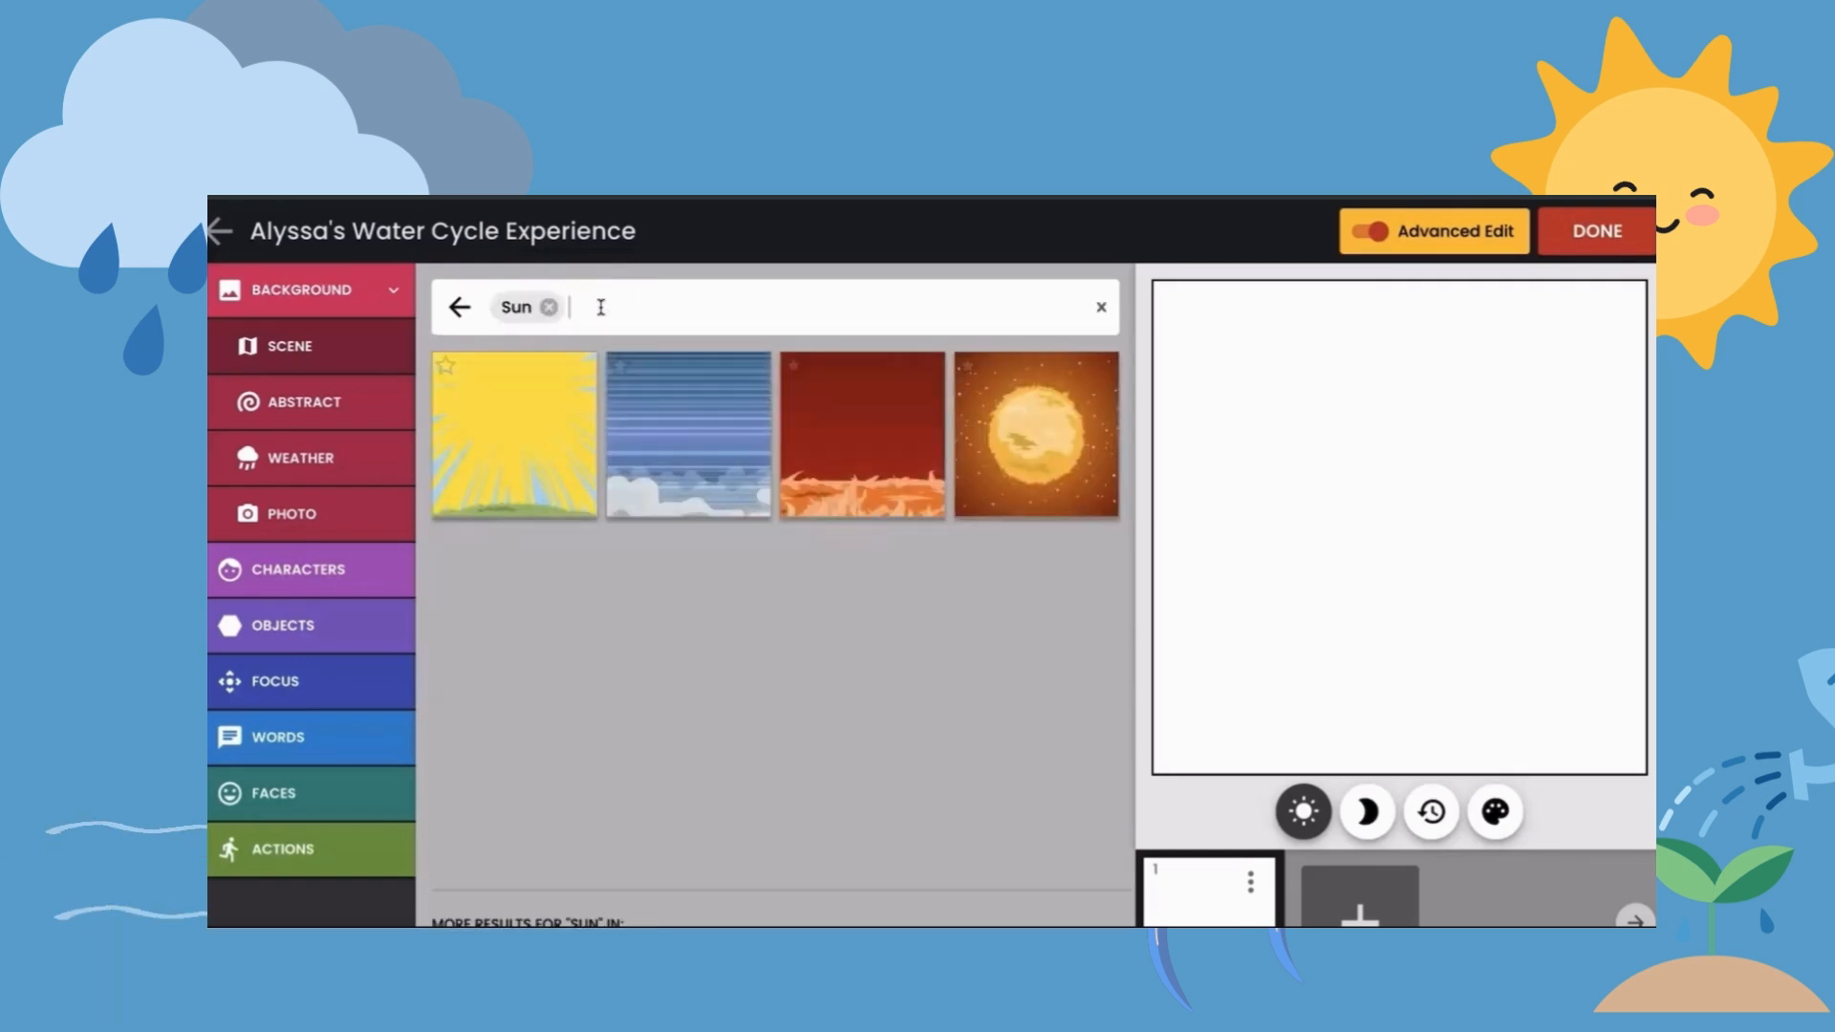
{"action": "left_click", "coordinate": [545, 442]}
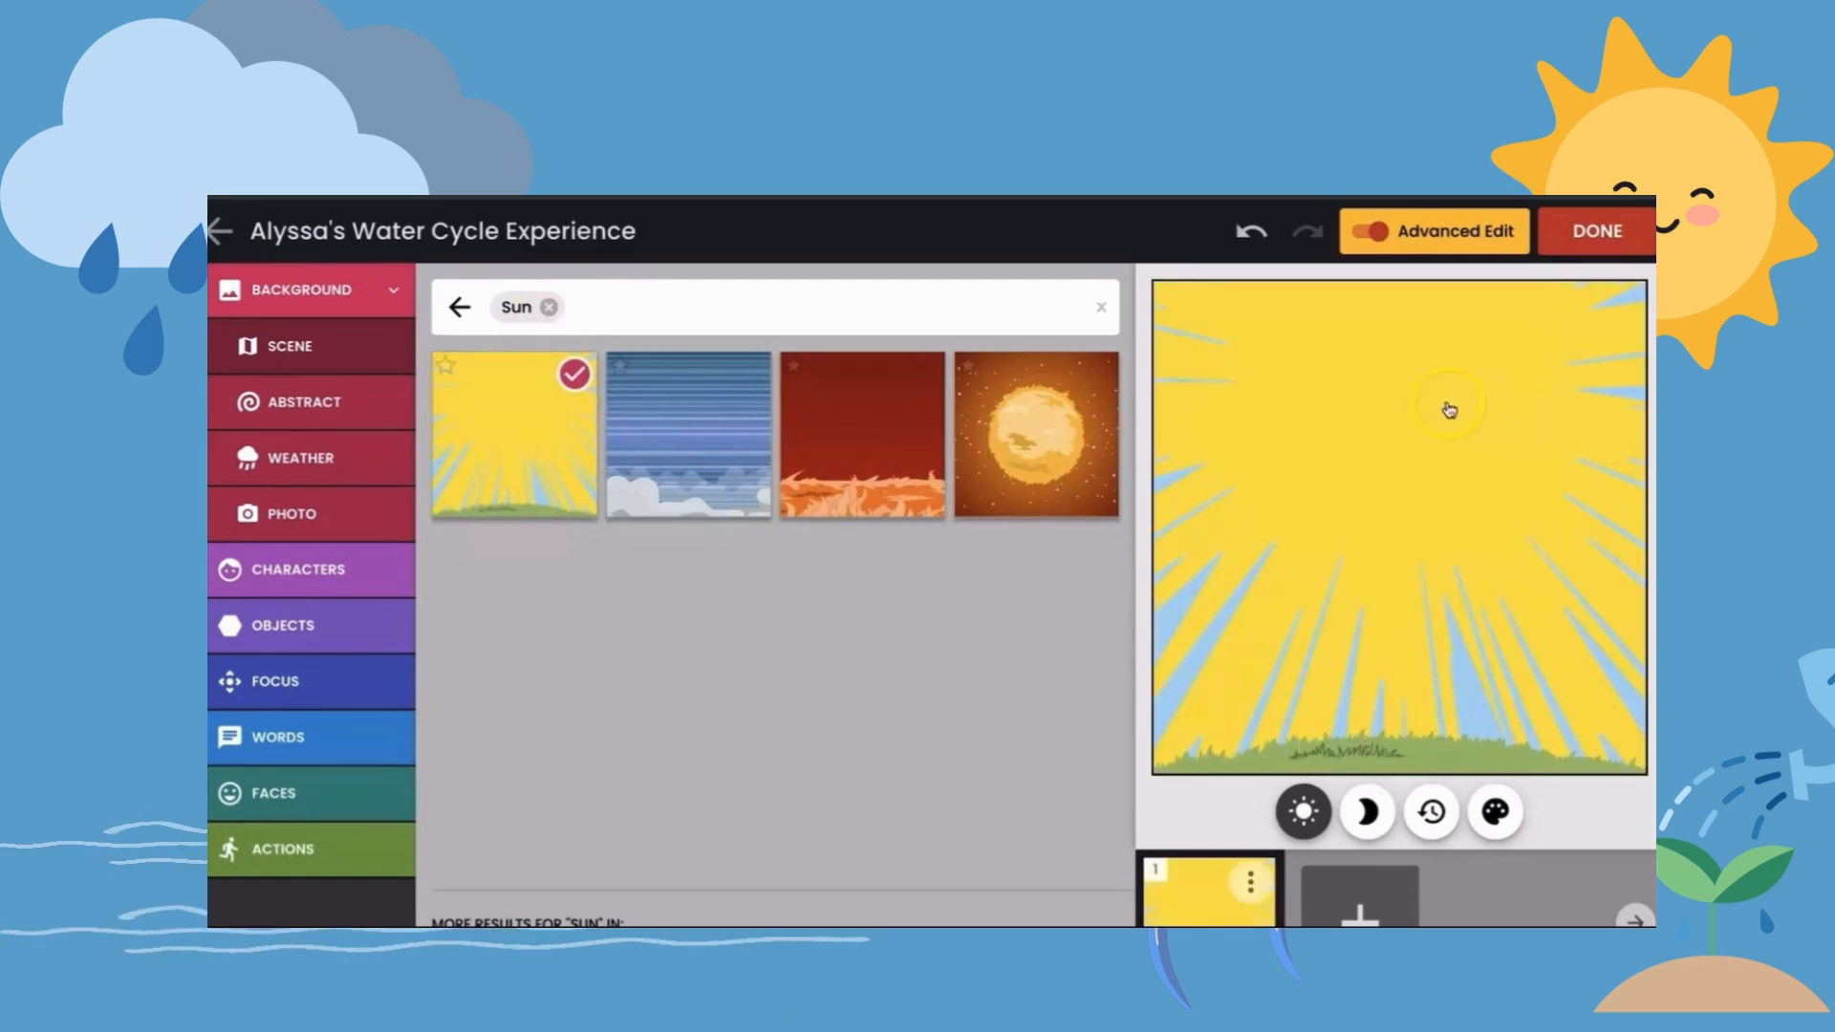
{"action": "left_click", "coordinate": [1101, 307]}
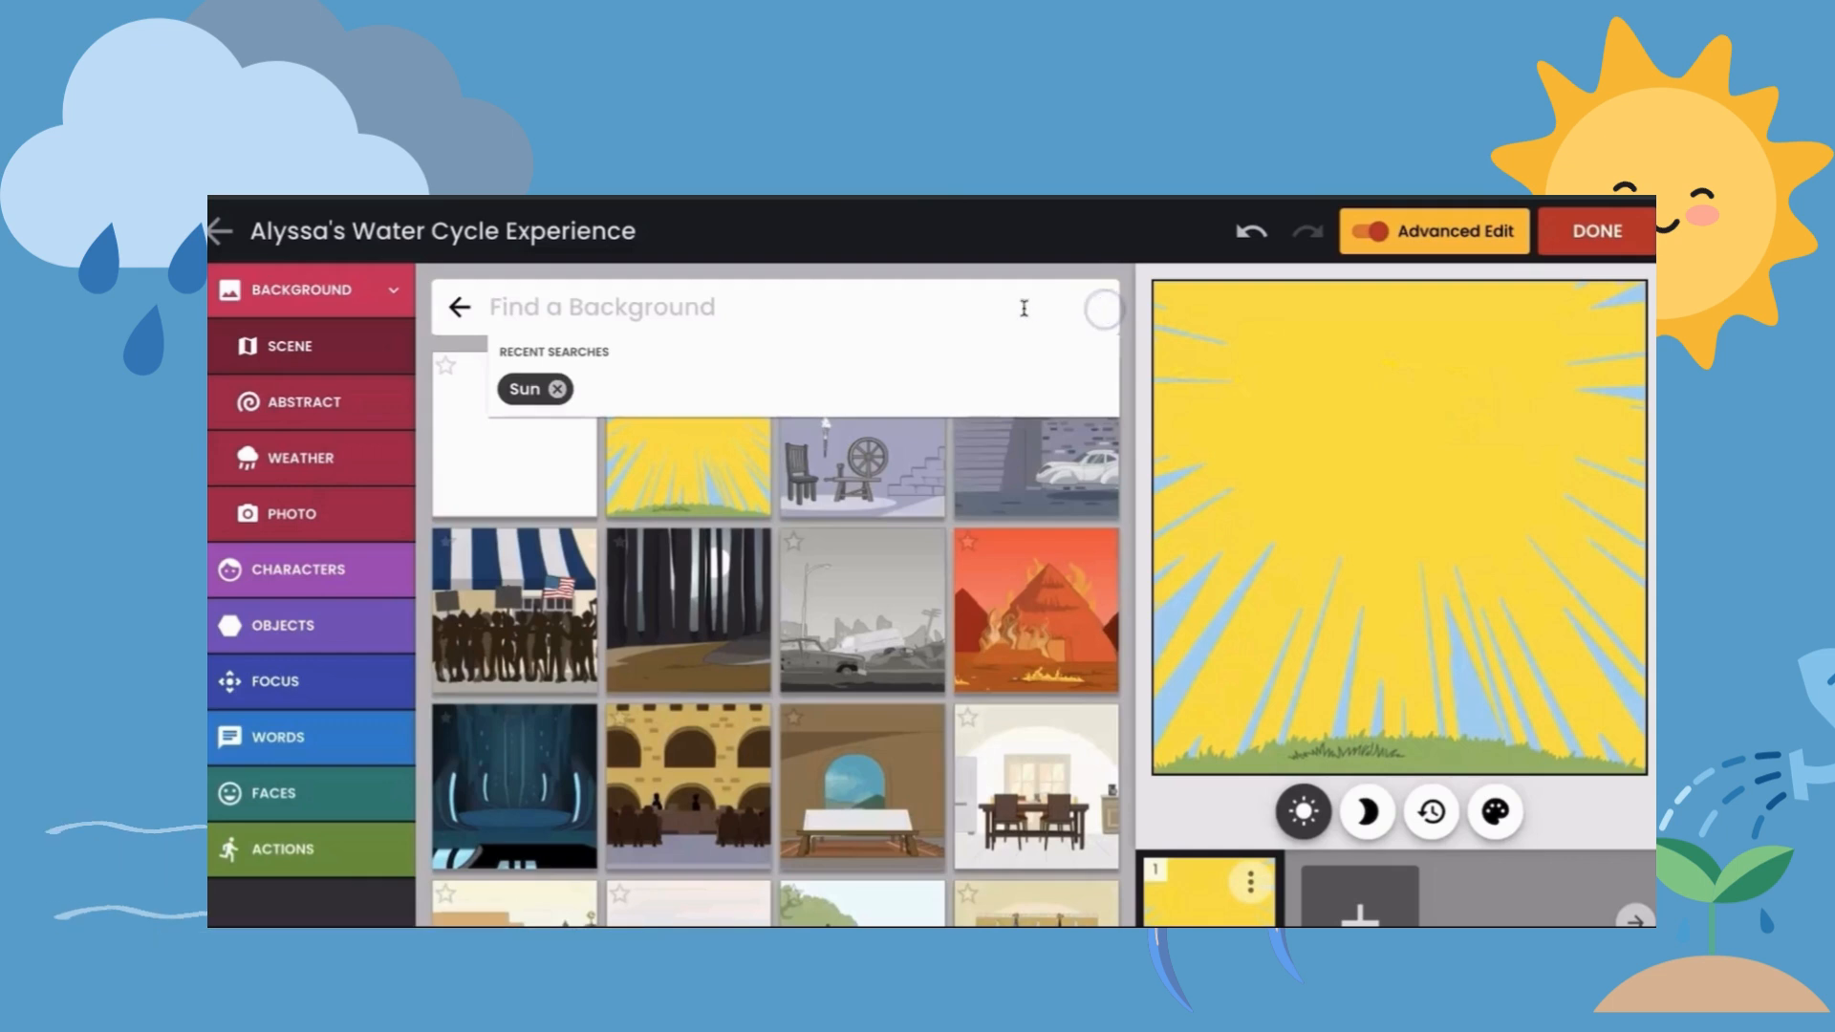
- Add the student's own class avatar in the green dress to the first panel
{"action": "left_click", "coordinate": [359, 570]}
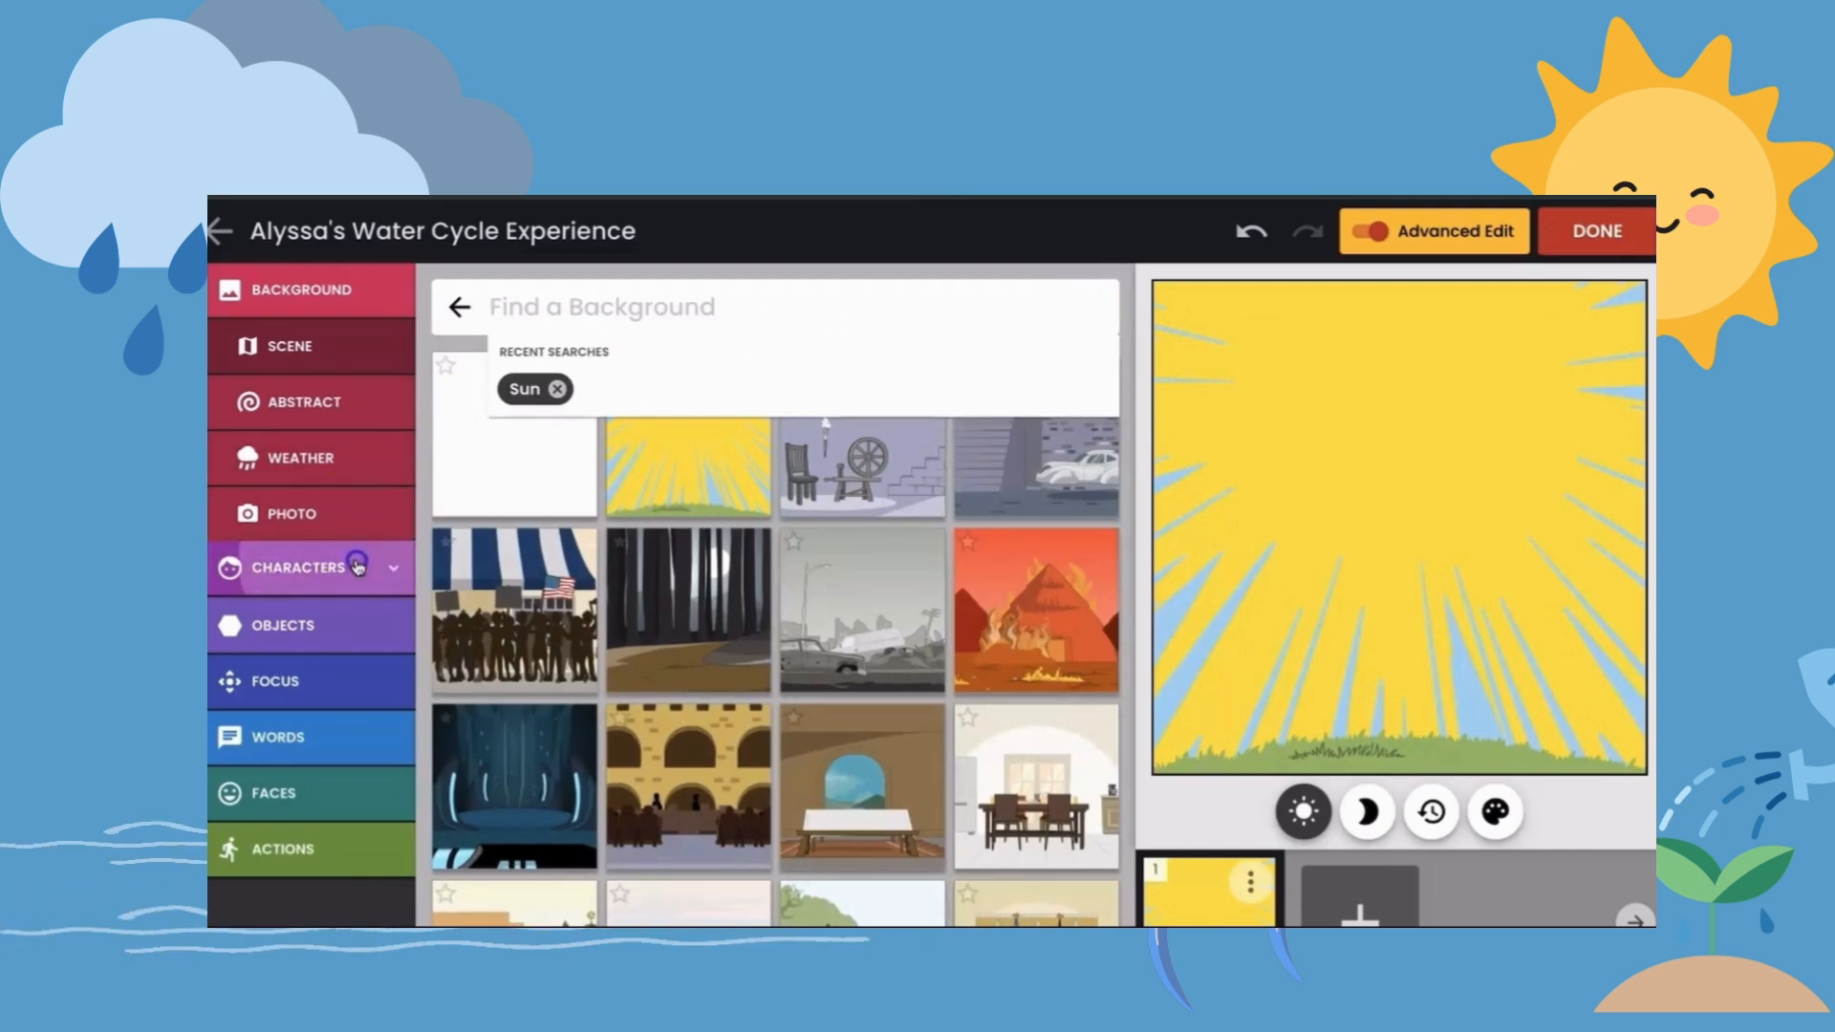
{"action": "left_click", "coordinate": [327, 459]}
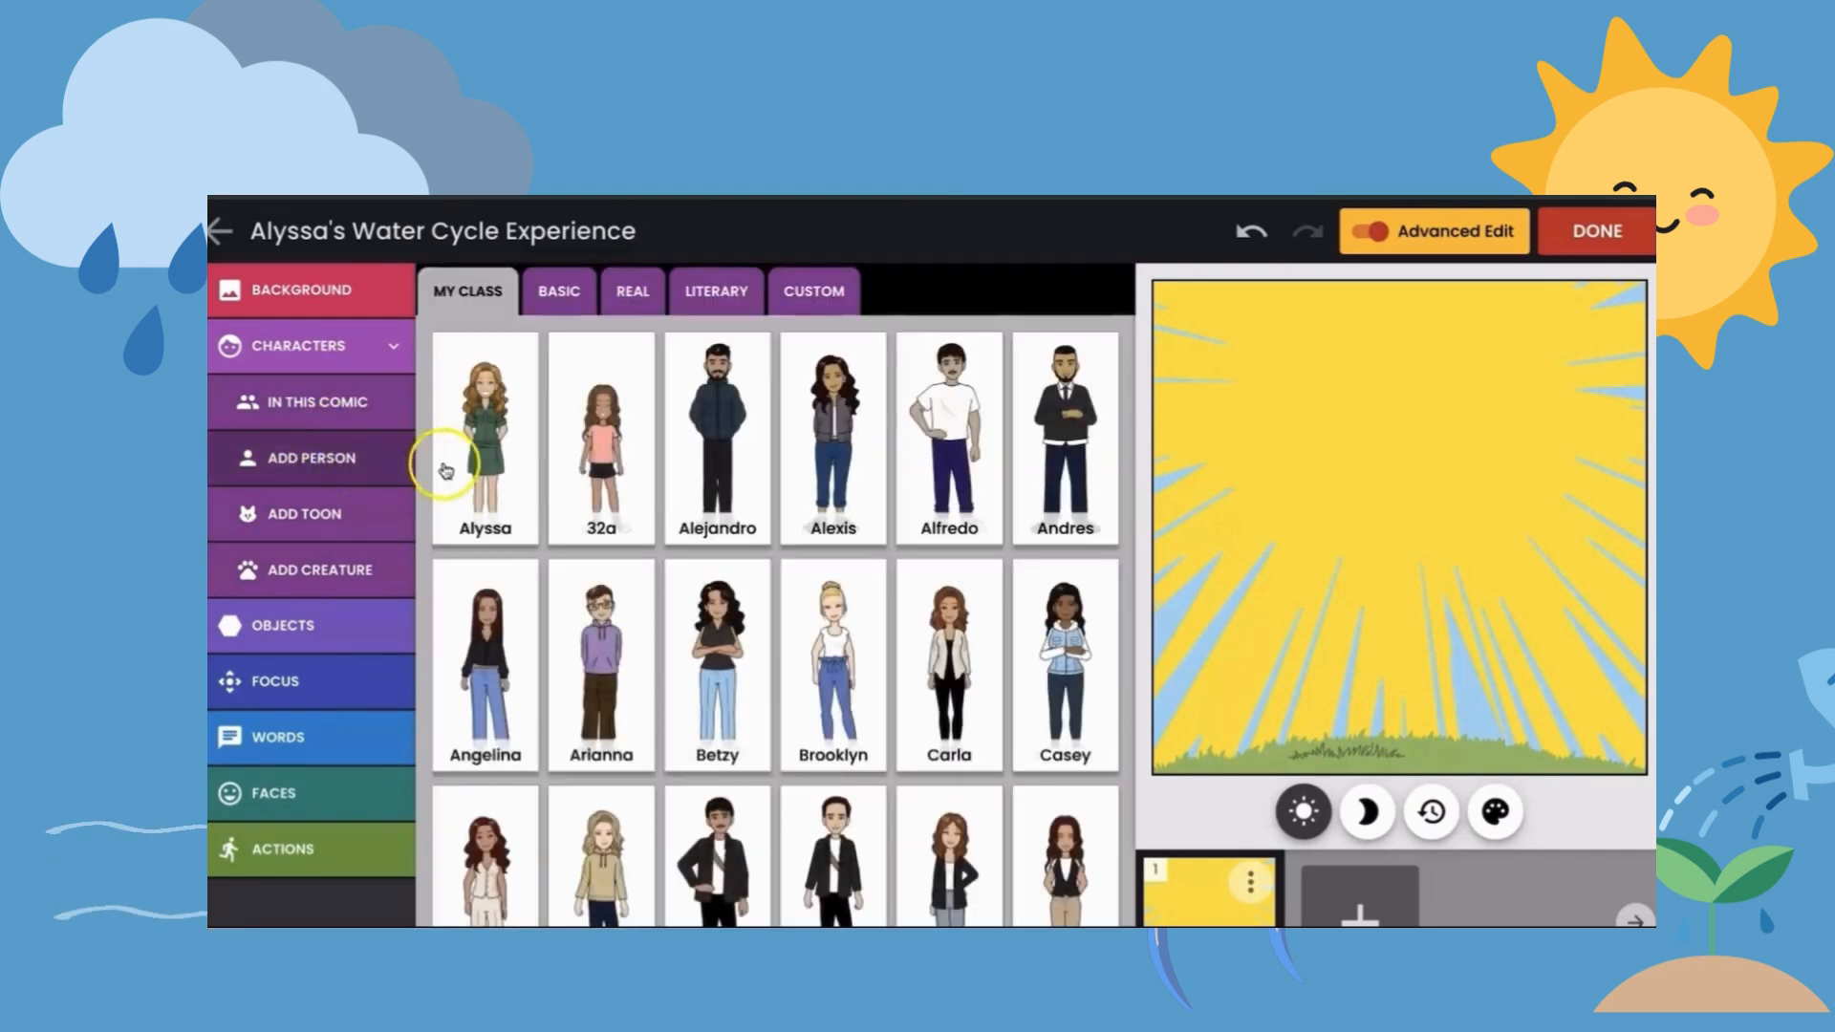
{"action": "left_click", "coordinate": [493, 471]}
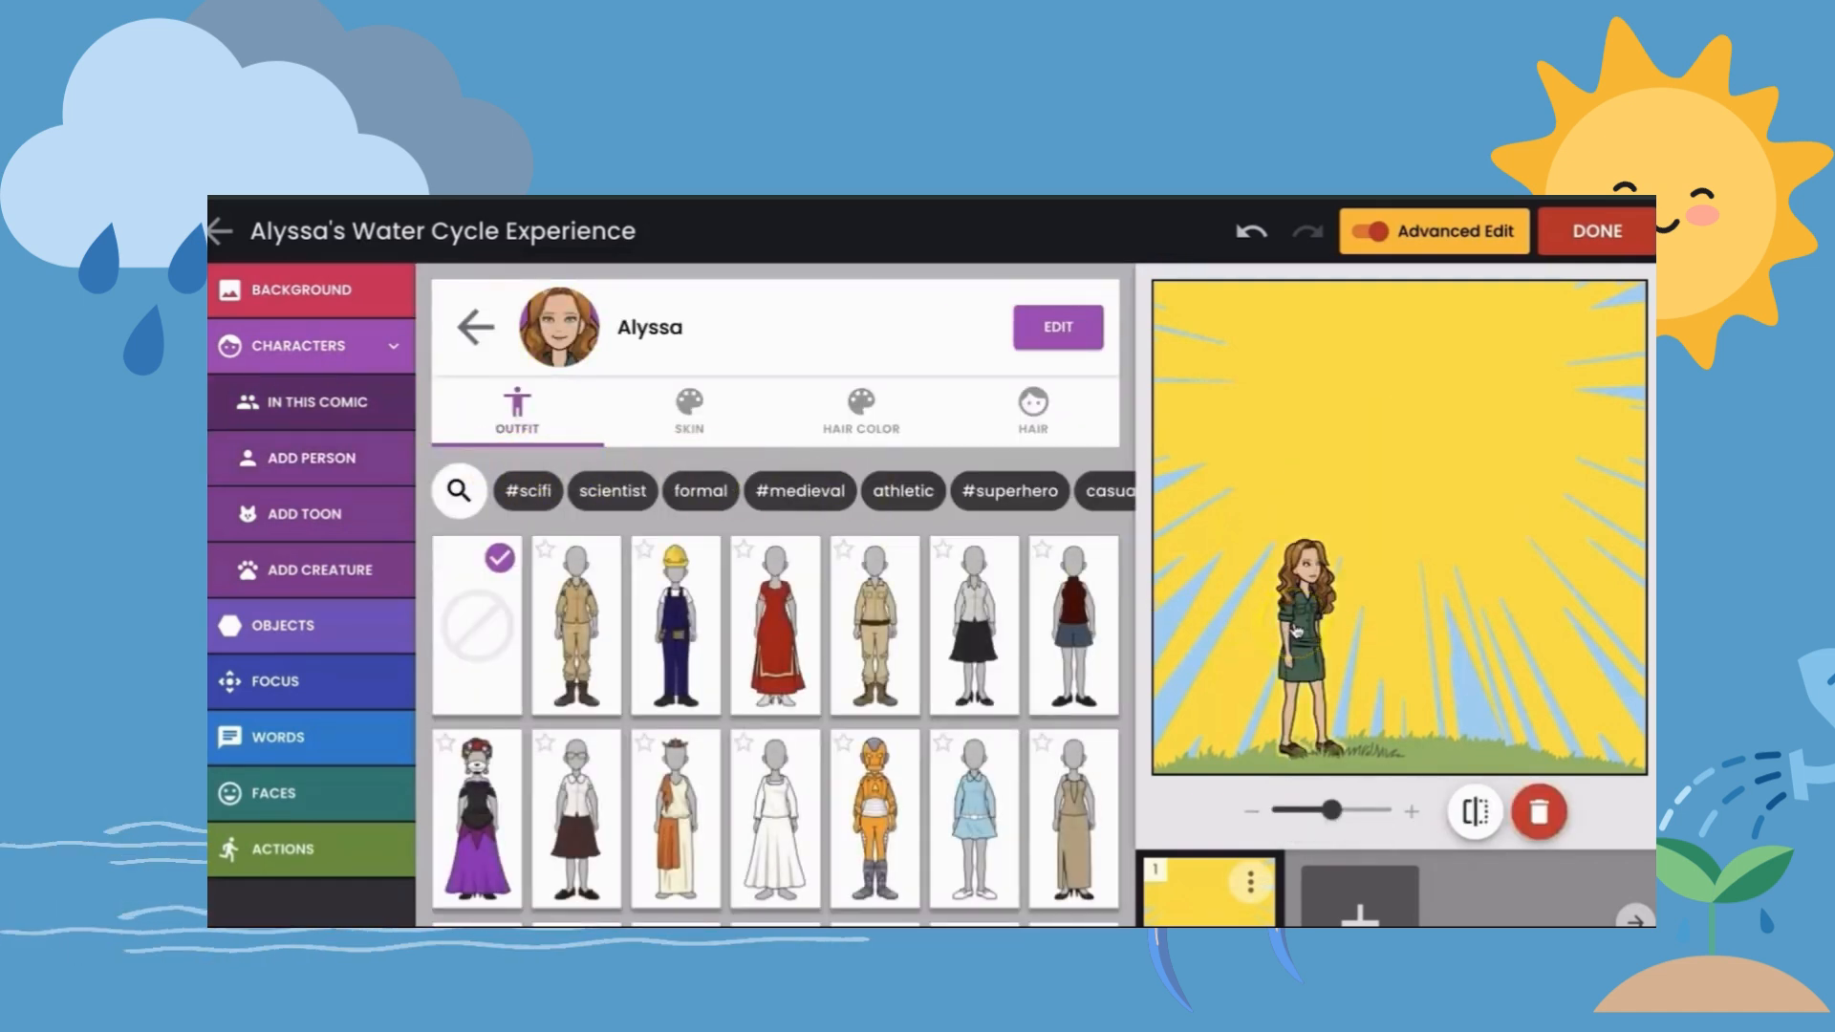
- Give the character an open-eyed smiling facial expression
{"action": "left_click", "coordinate": [285, 793]}
{"action": "left_click", "coordinate": [275, 632]}
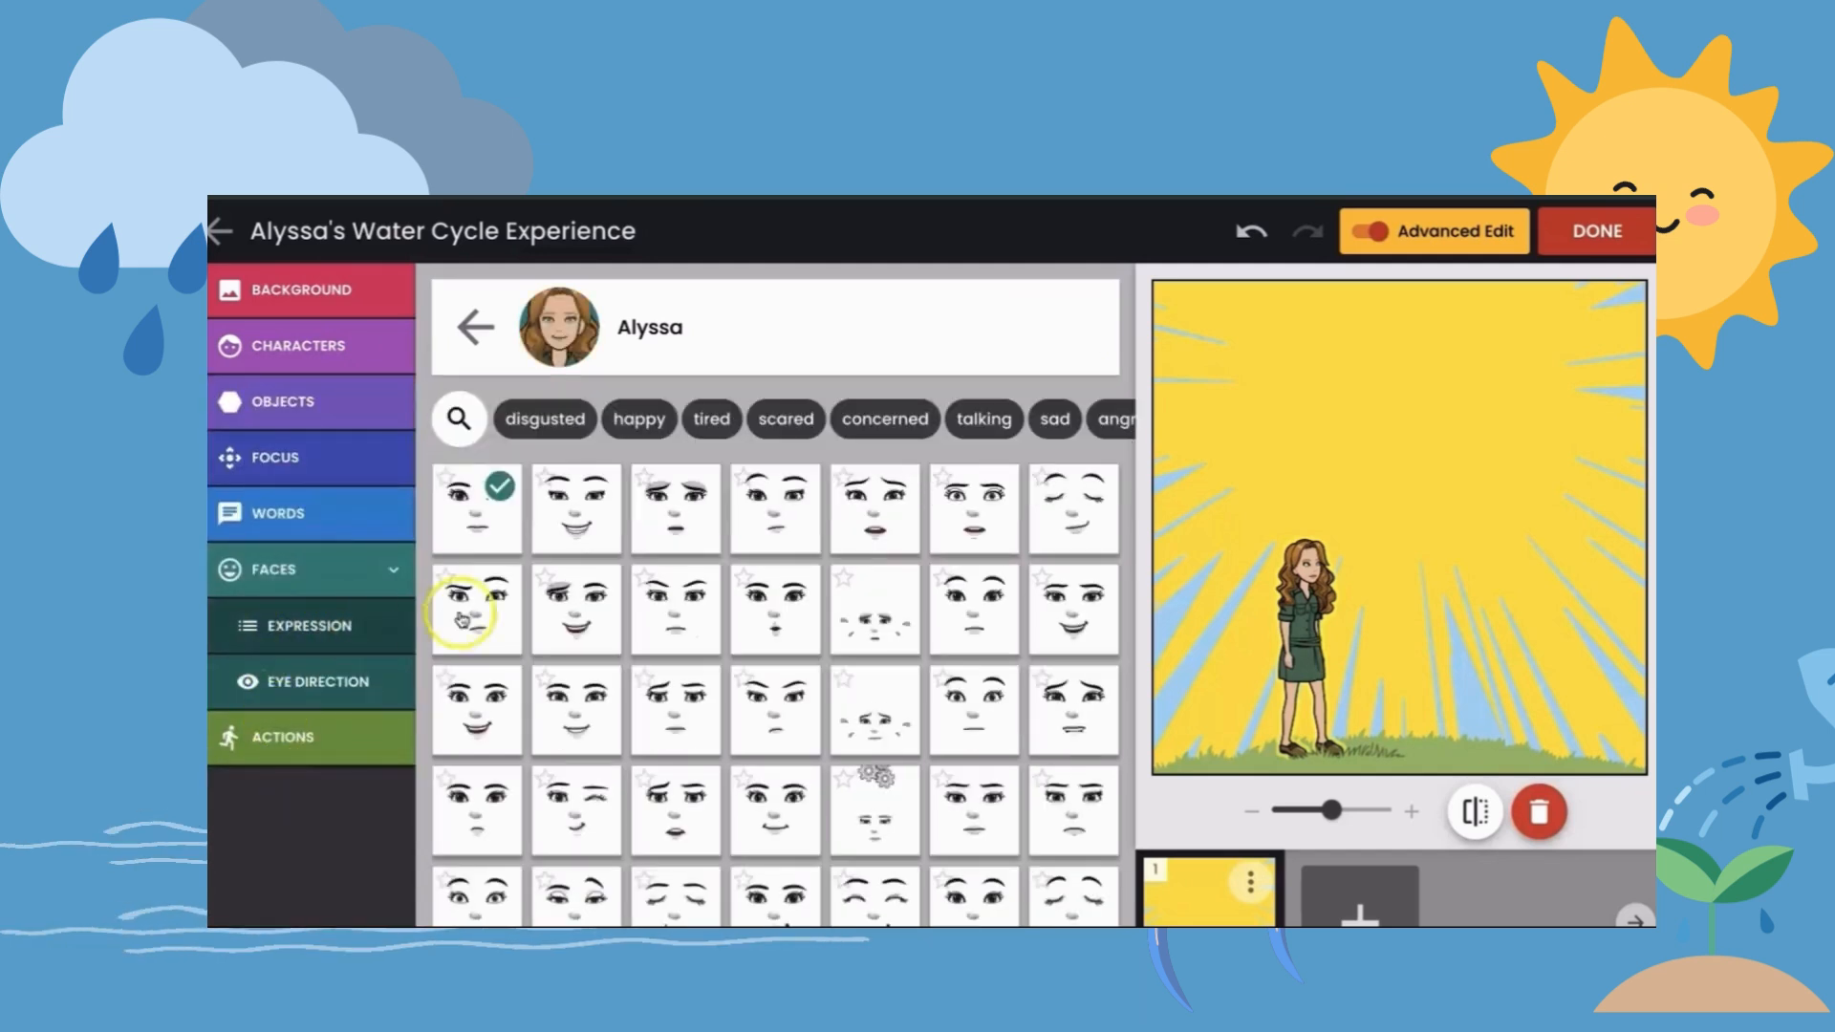
{"action": "scroll", "coordinate": [888, 755], "scroll_direction": "down", "scroll_amount": 3}
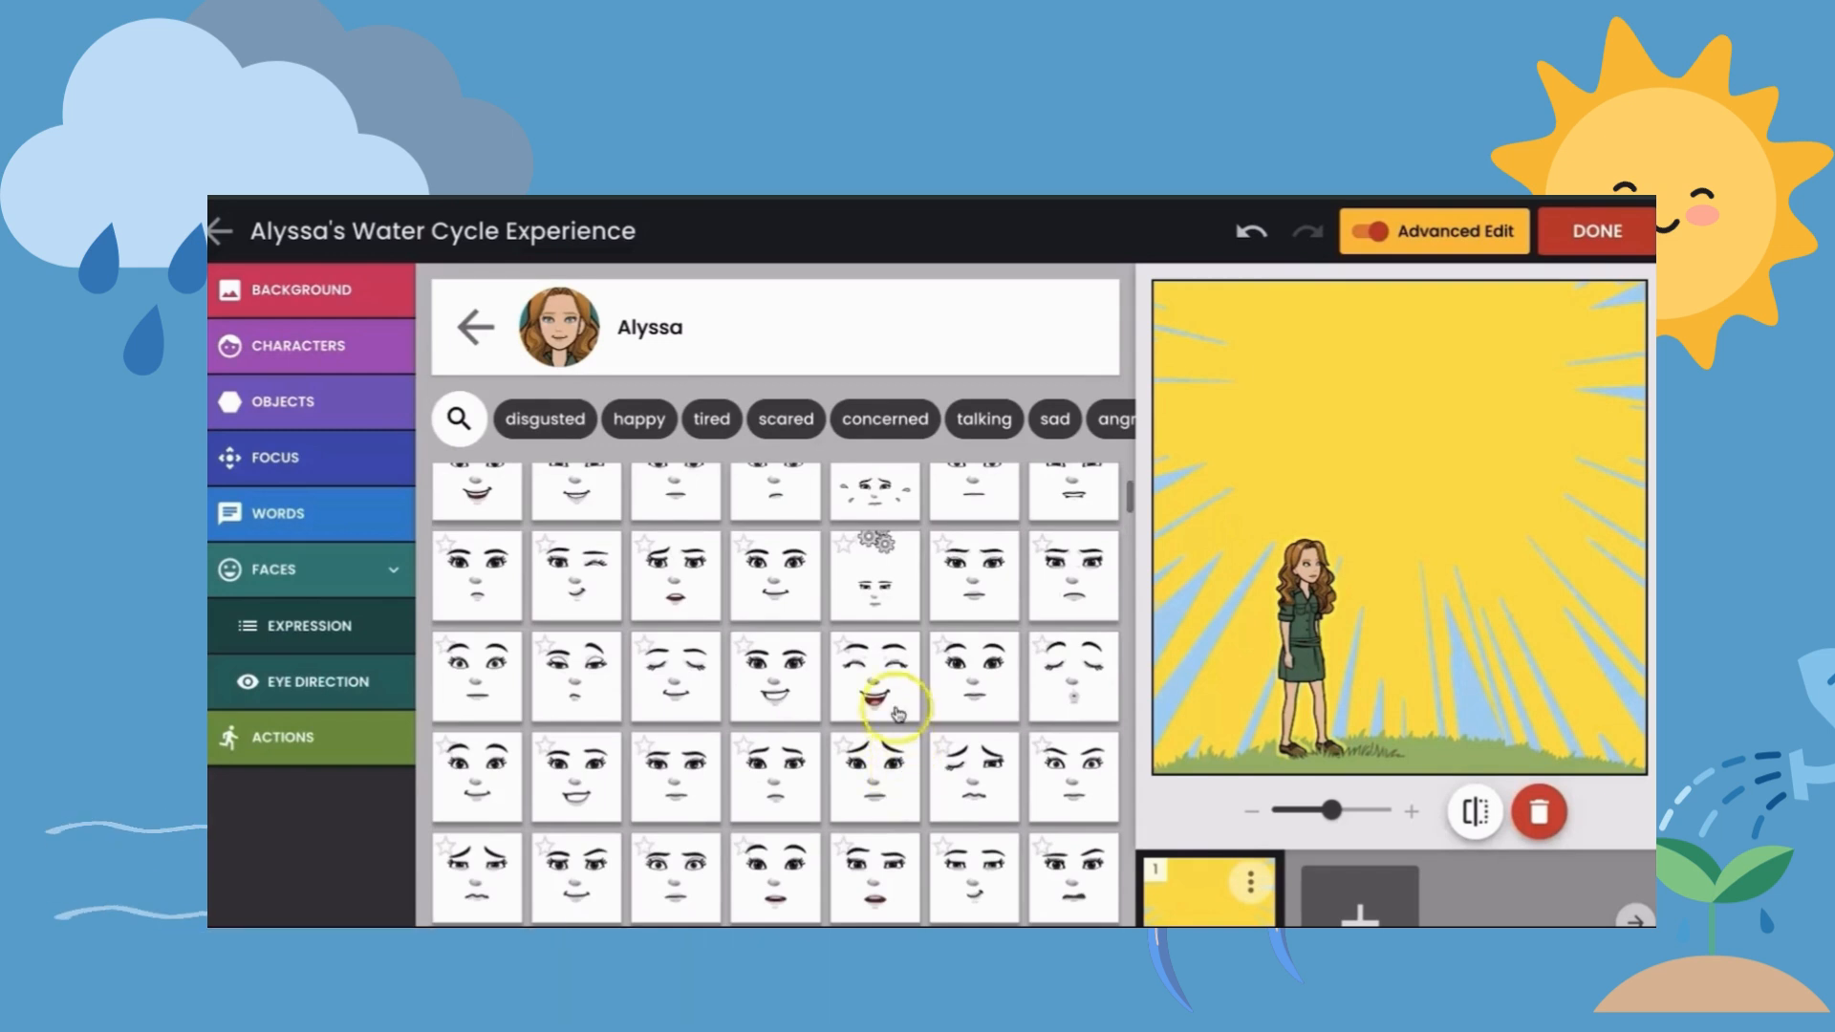
{"action": "left_click", "coordinate": [798, 688]}
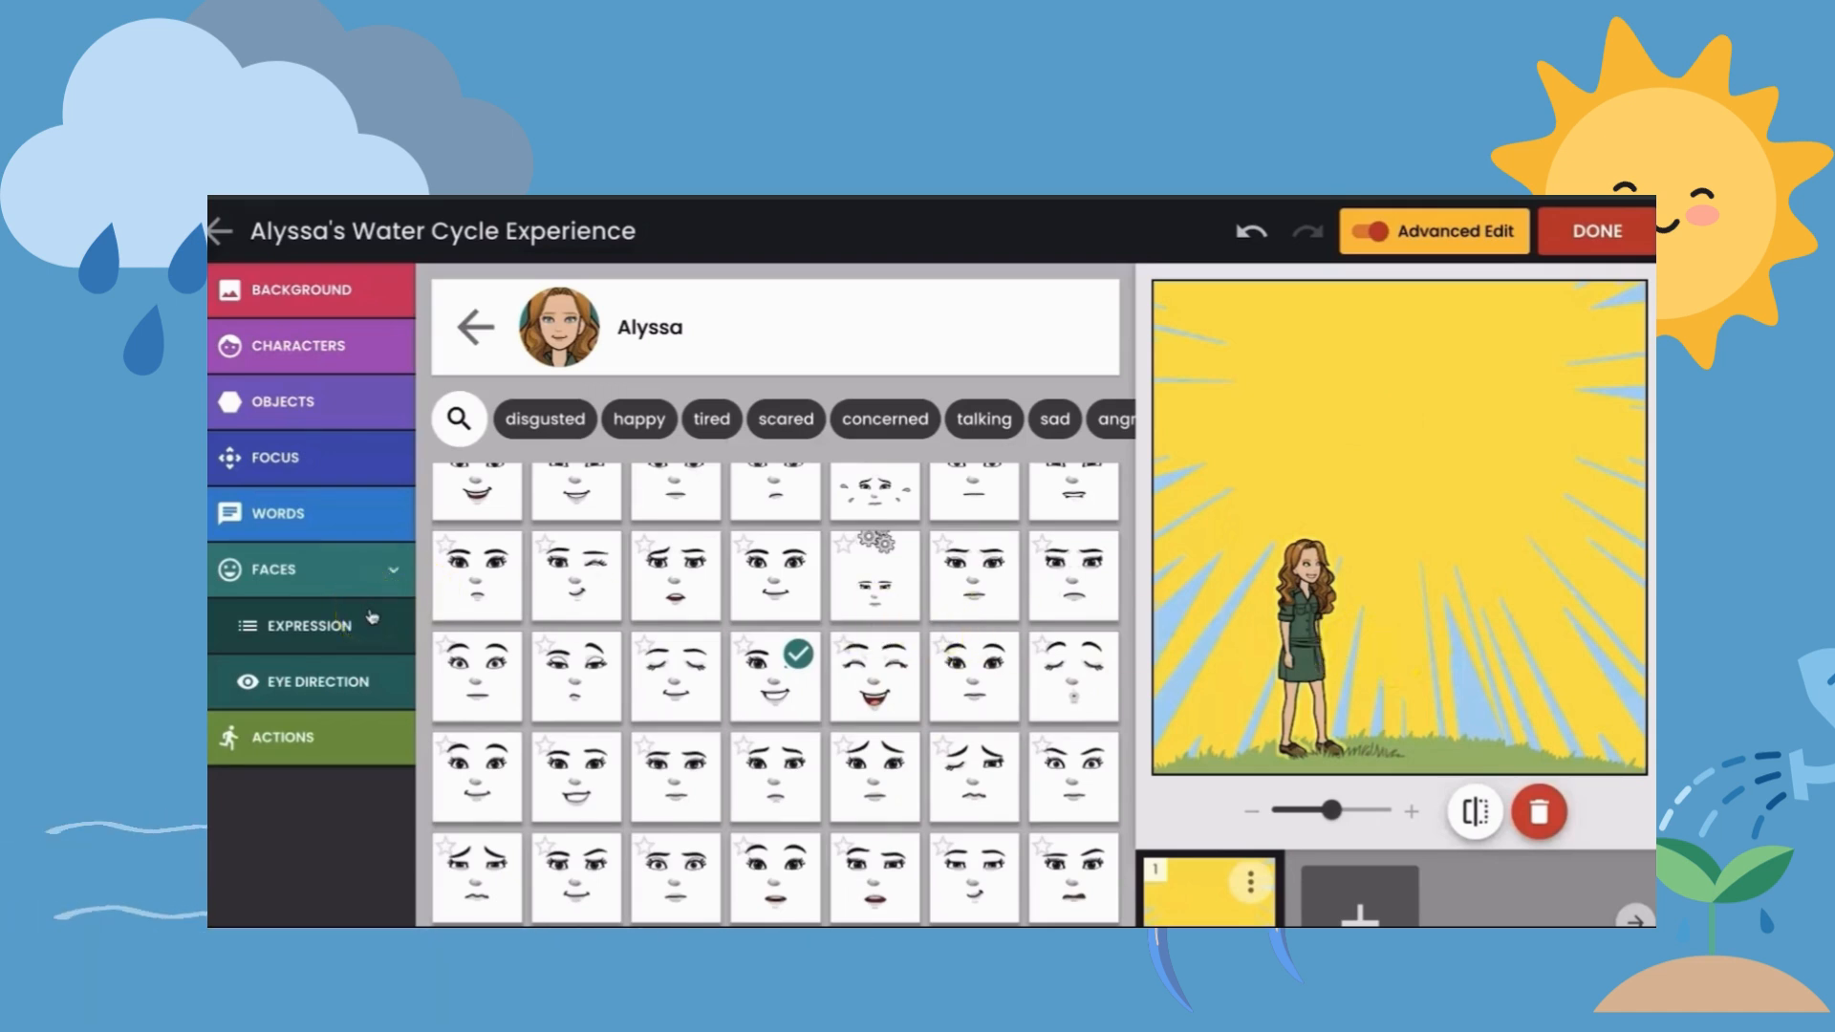
- Give the character a speech bubble reading "Wow, what a bright and sunny day!" and position it beside her head
{"action": "left_click", "coordinate": [302, 523]}
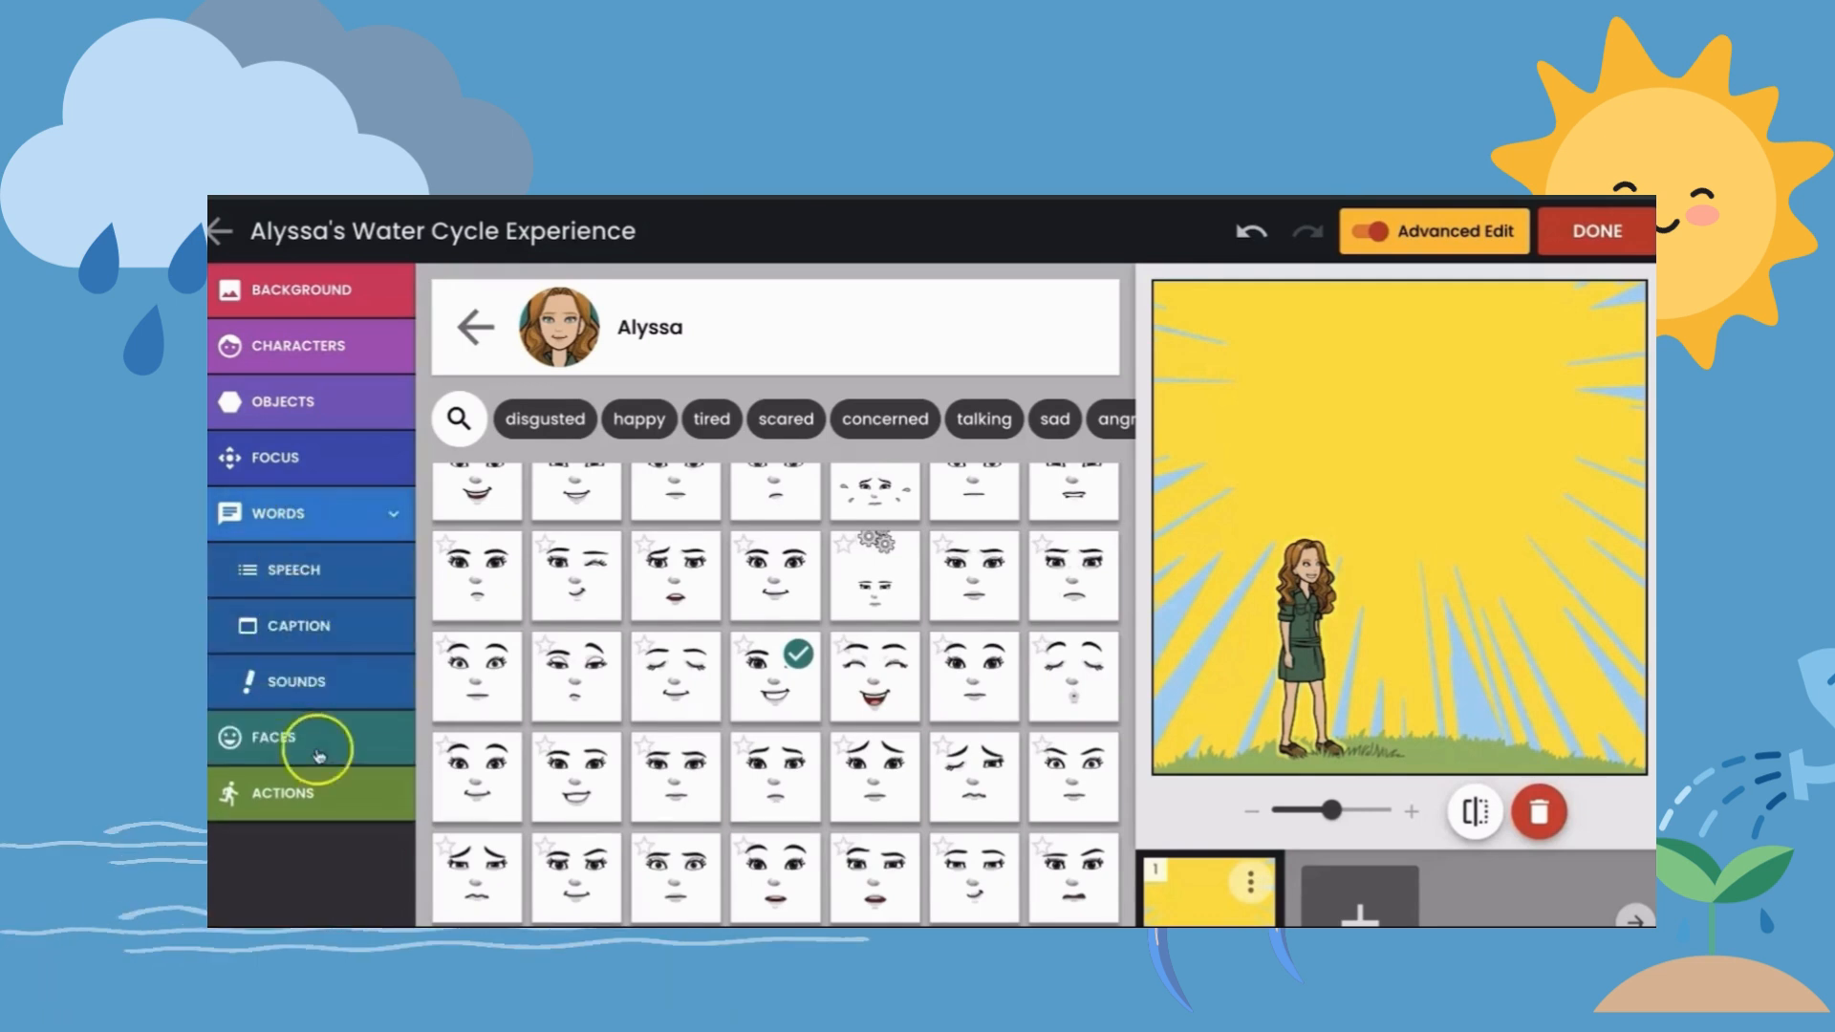
{"action": "left_click", "coordinate": [301, 574]}
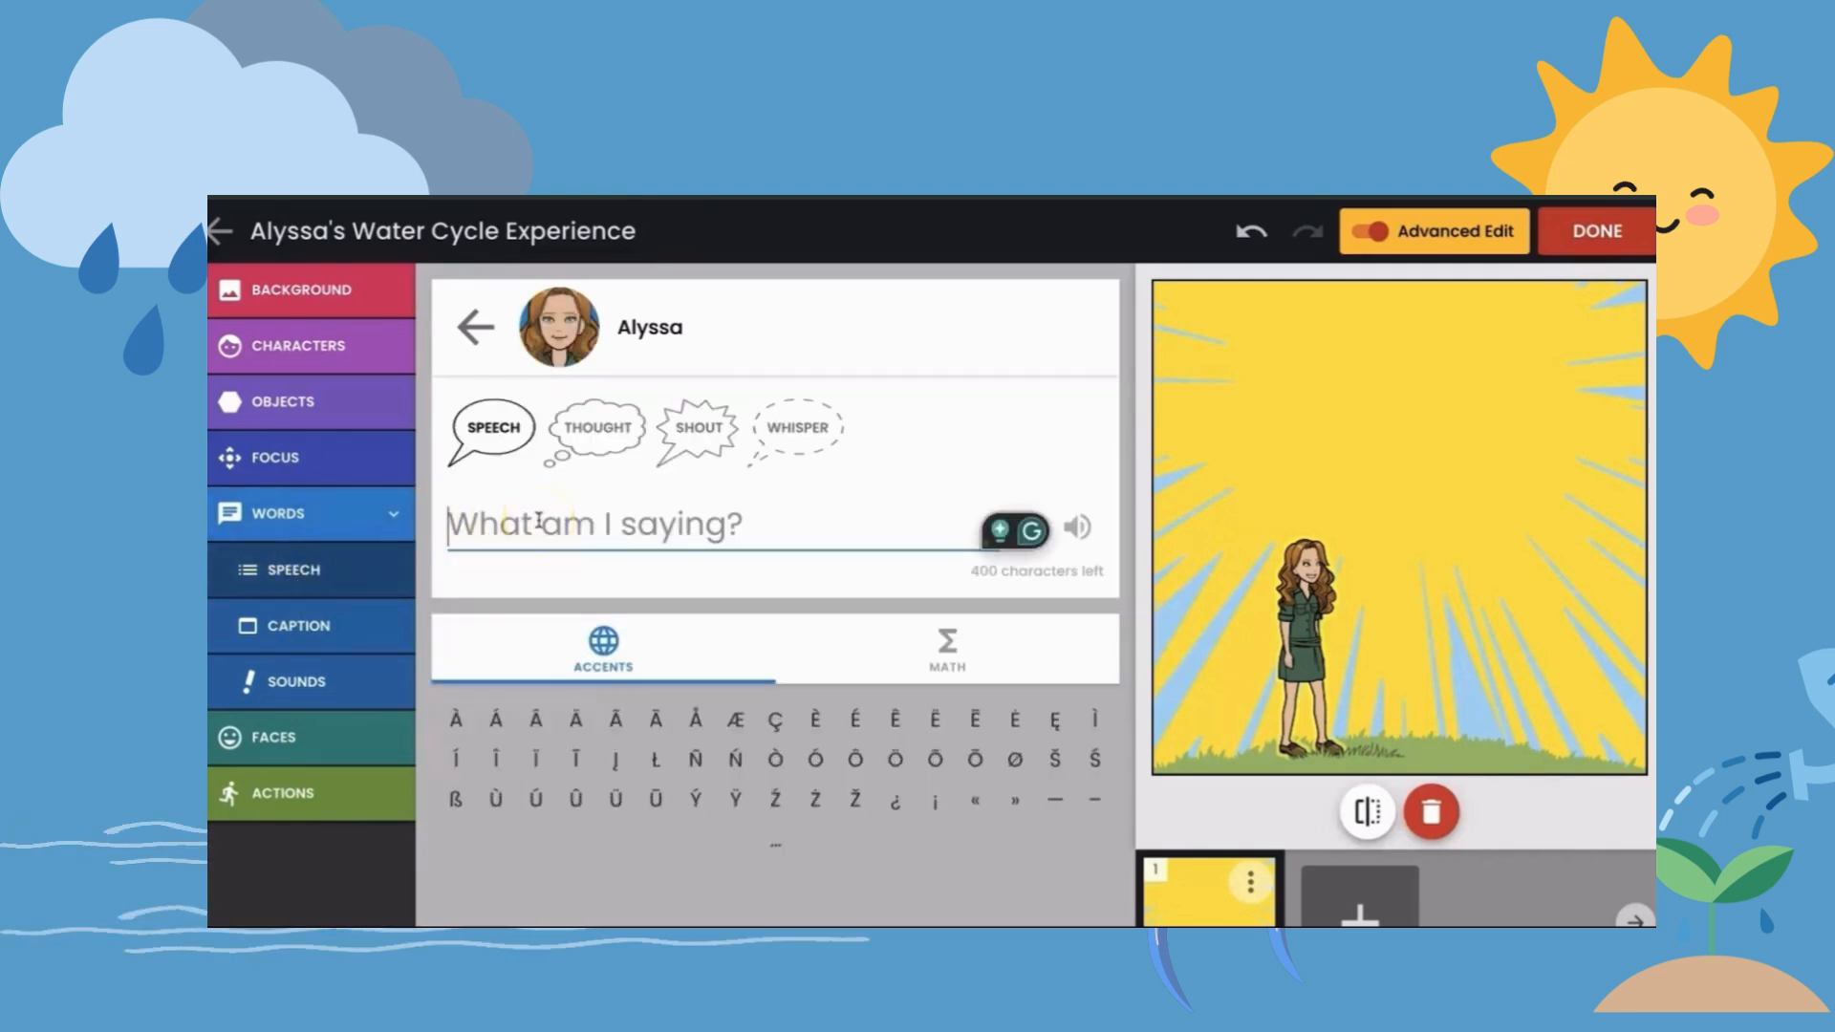
{"action": "type", "text": "Wow, what a bright and ss"}
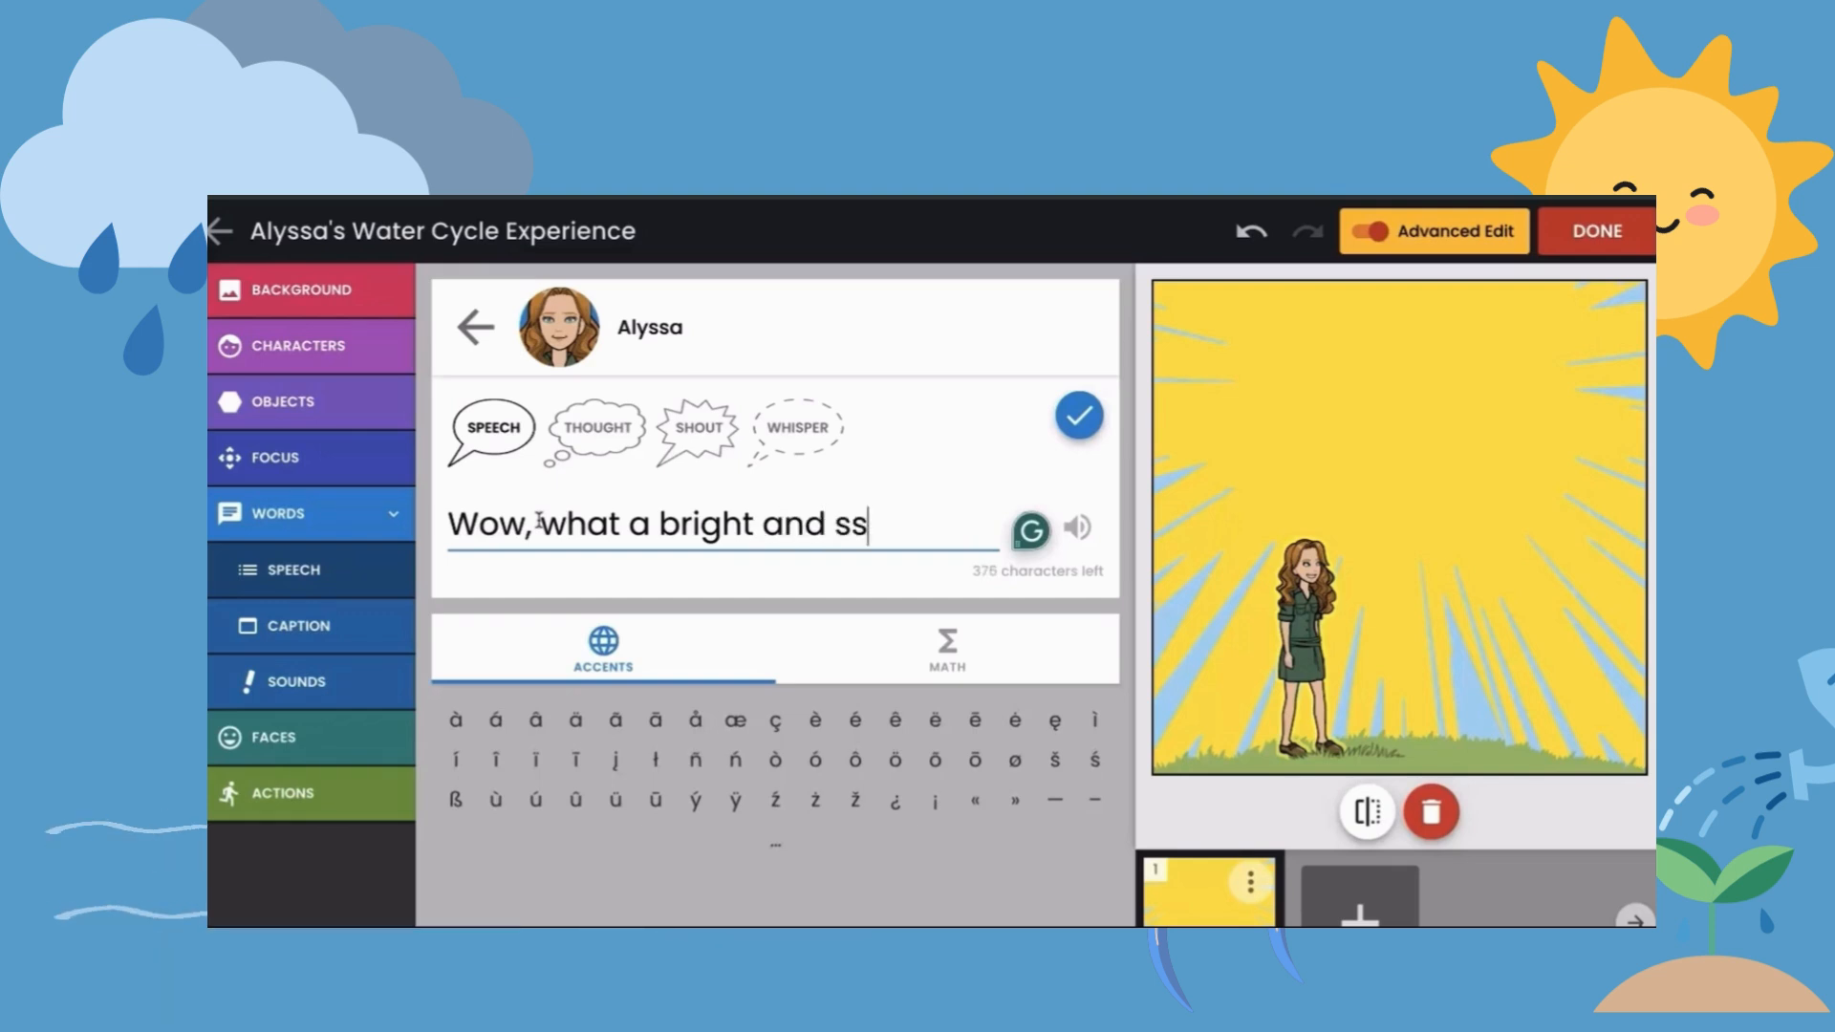
{"action": "key", "text": "BackSpace"}
{"action": "type", "text": "unny"}
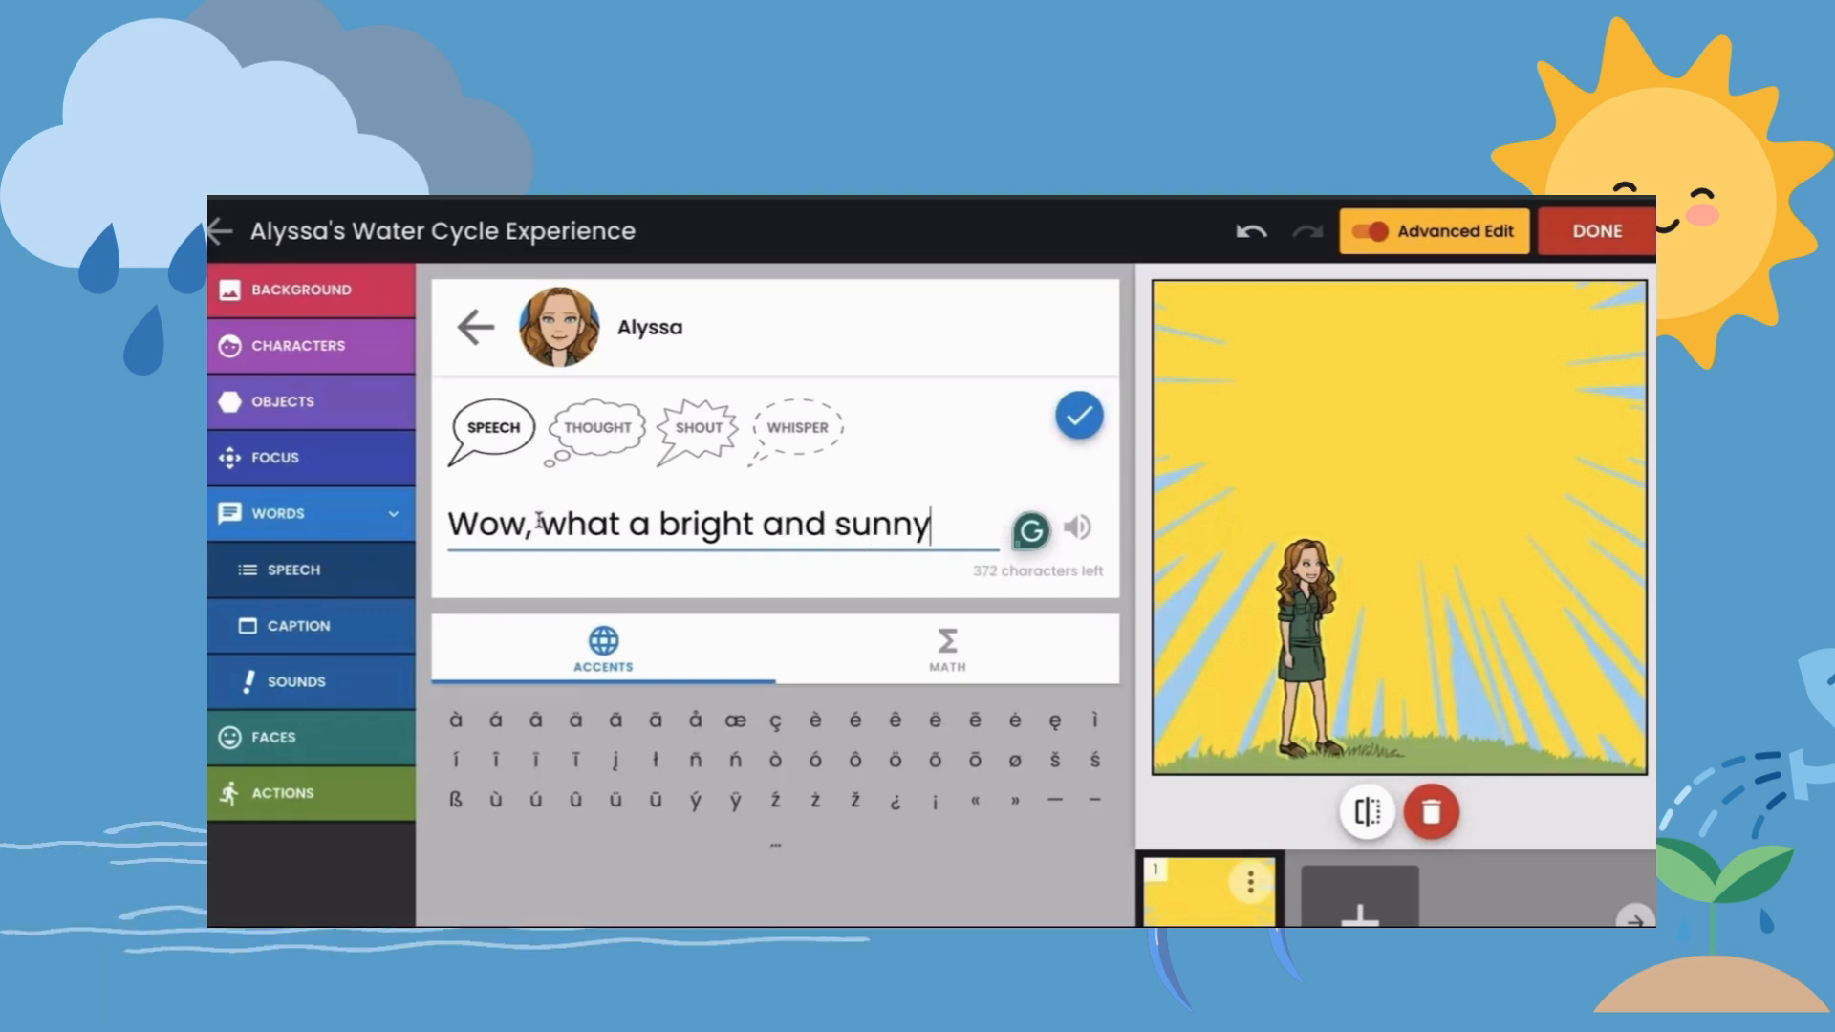
{"action": "type", "text": " day!"}
{"action": "left_click", "coordinate": [548, 512]}
{"action": "left_click", "coordinate": [1079, 425]}
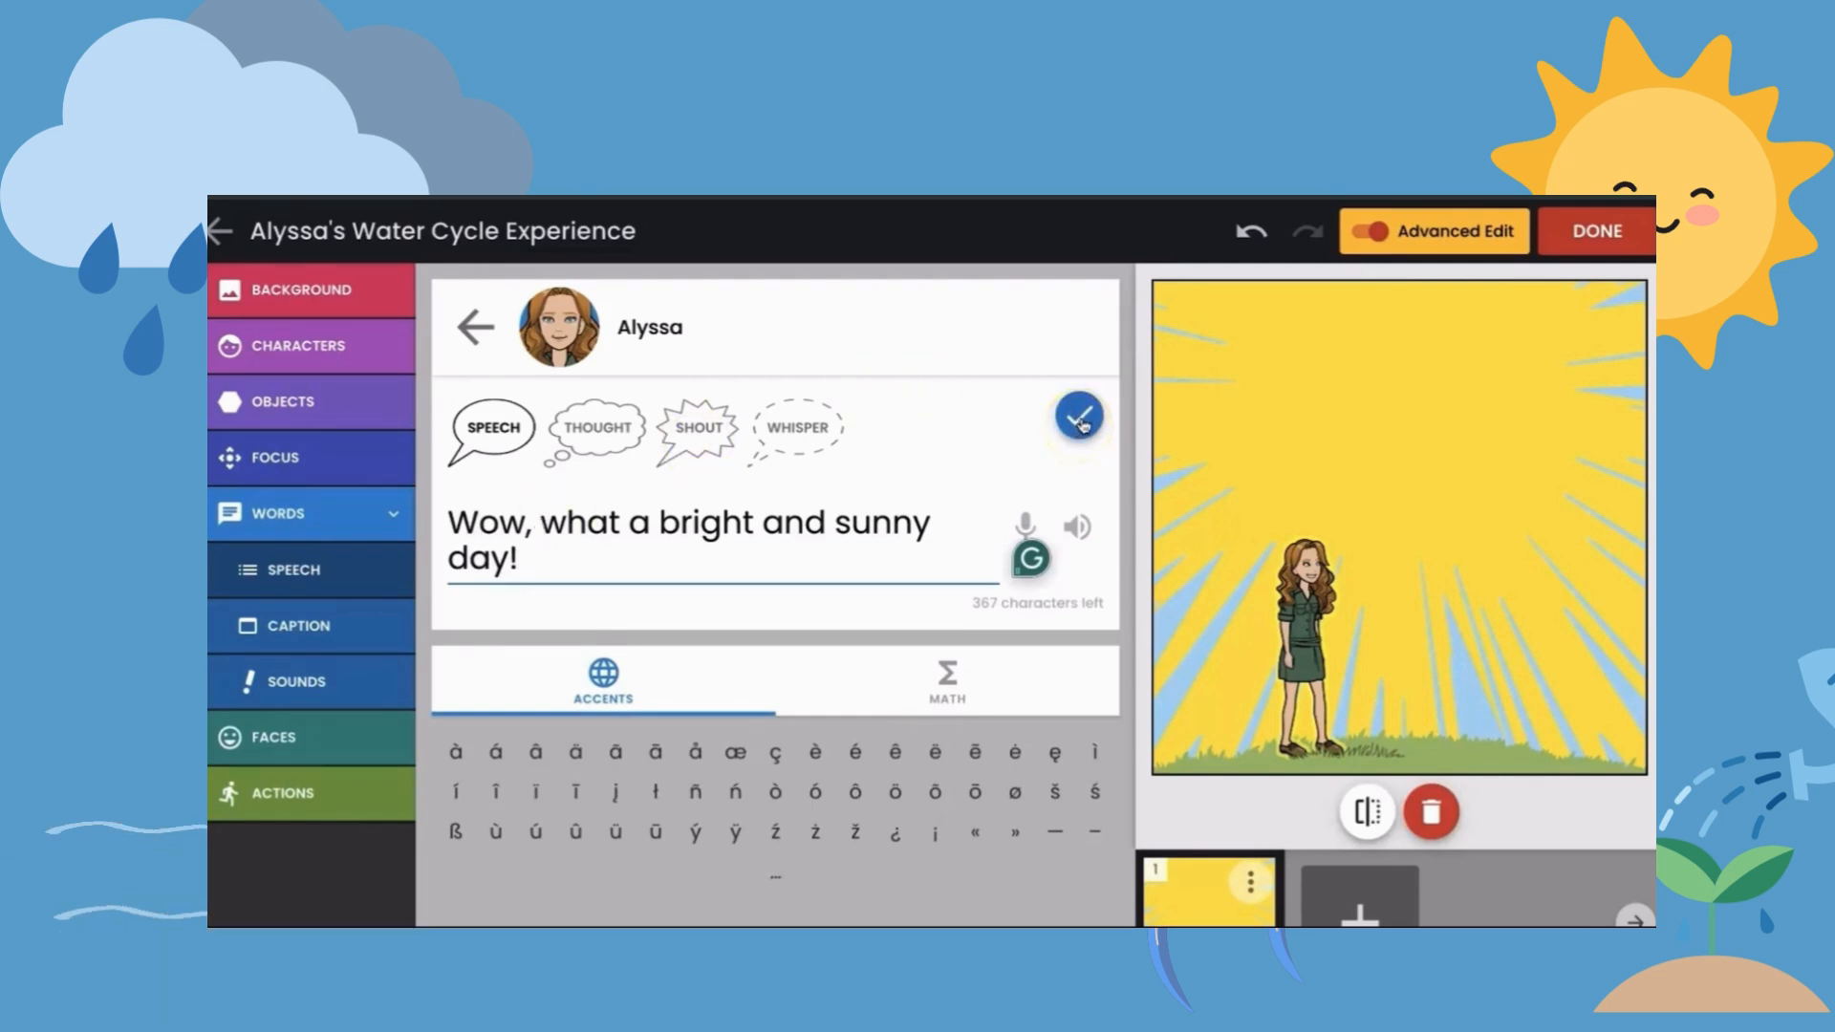
{"action": "left_click", "coordinate": [1086, 427]}
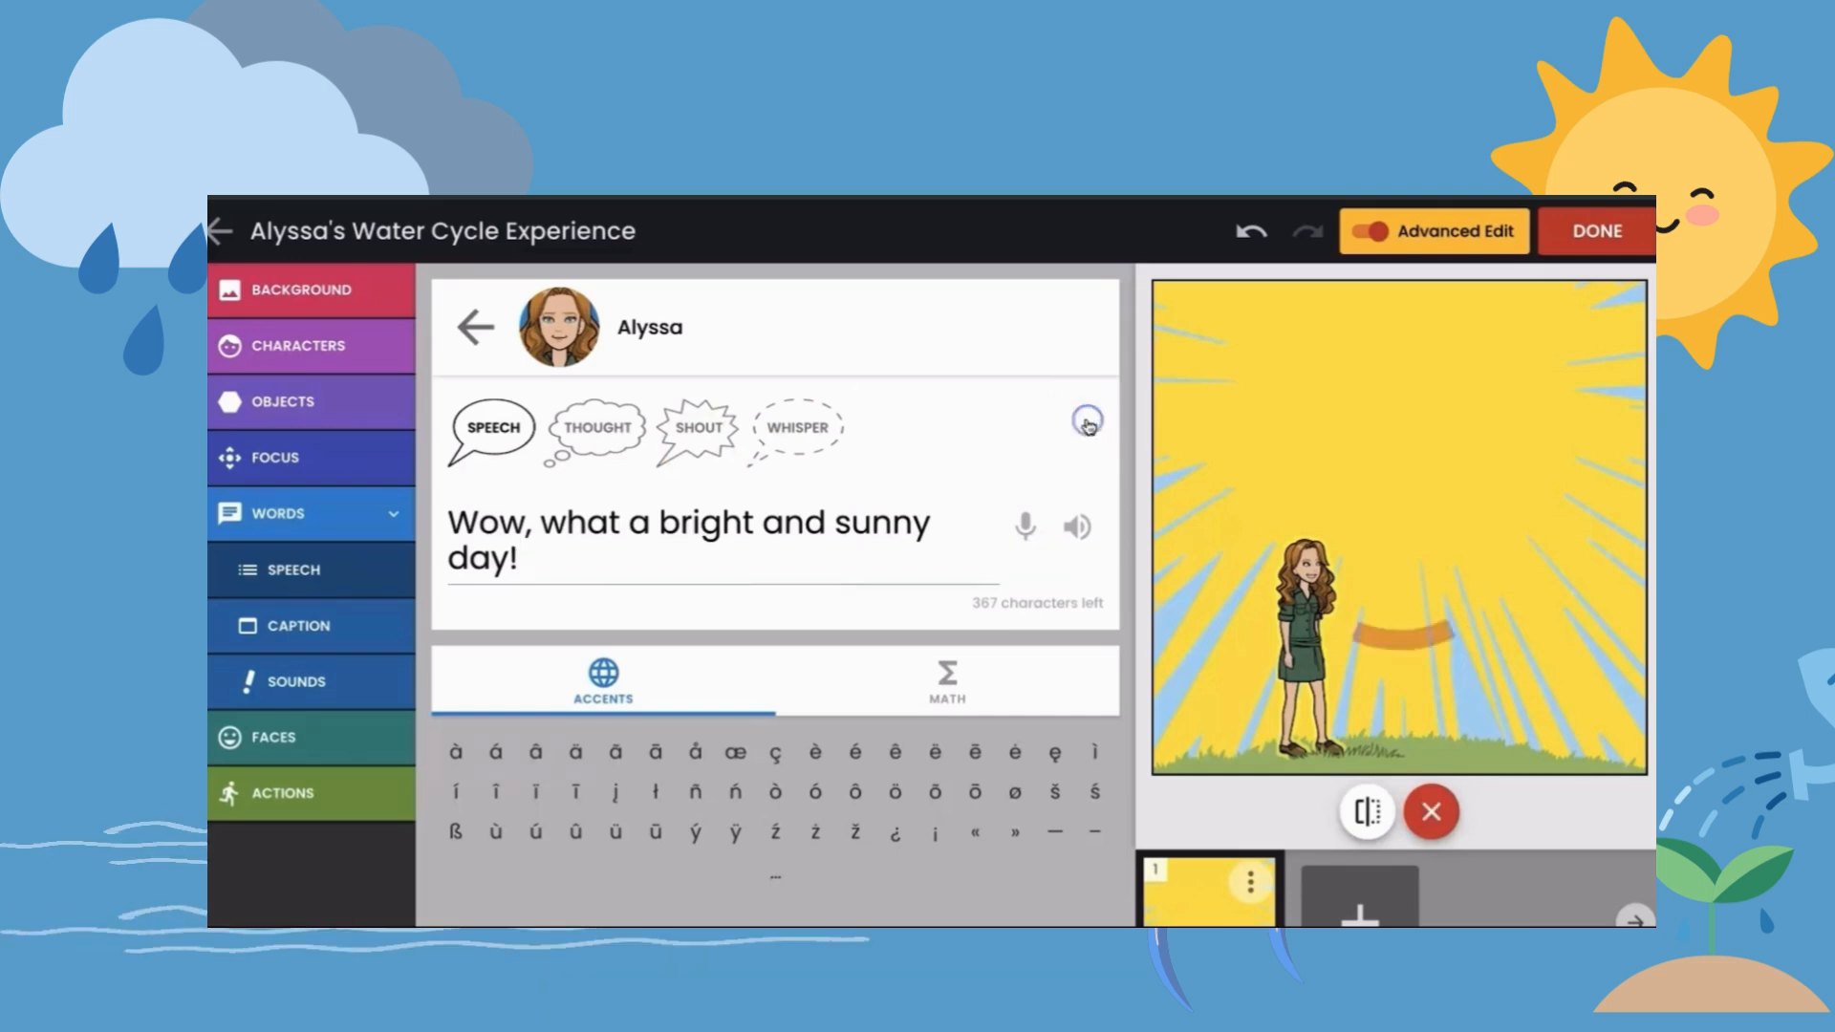
{"action": "left_click_drag", "start_coordinate": [1410, 387], "coordinate": [1467, 531]}
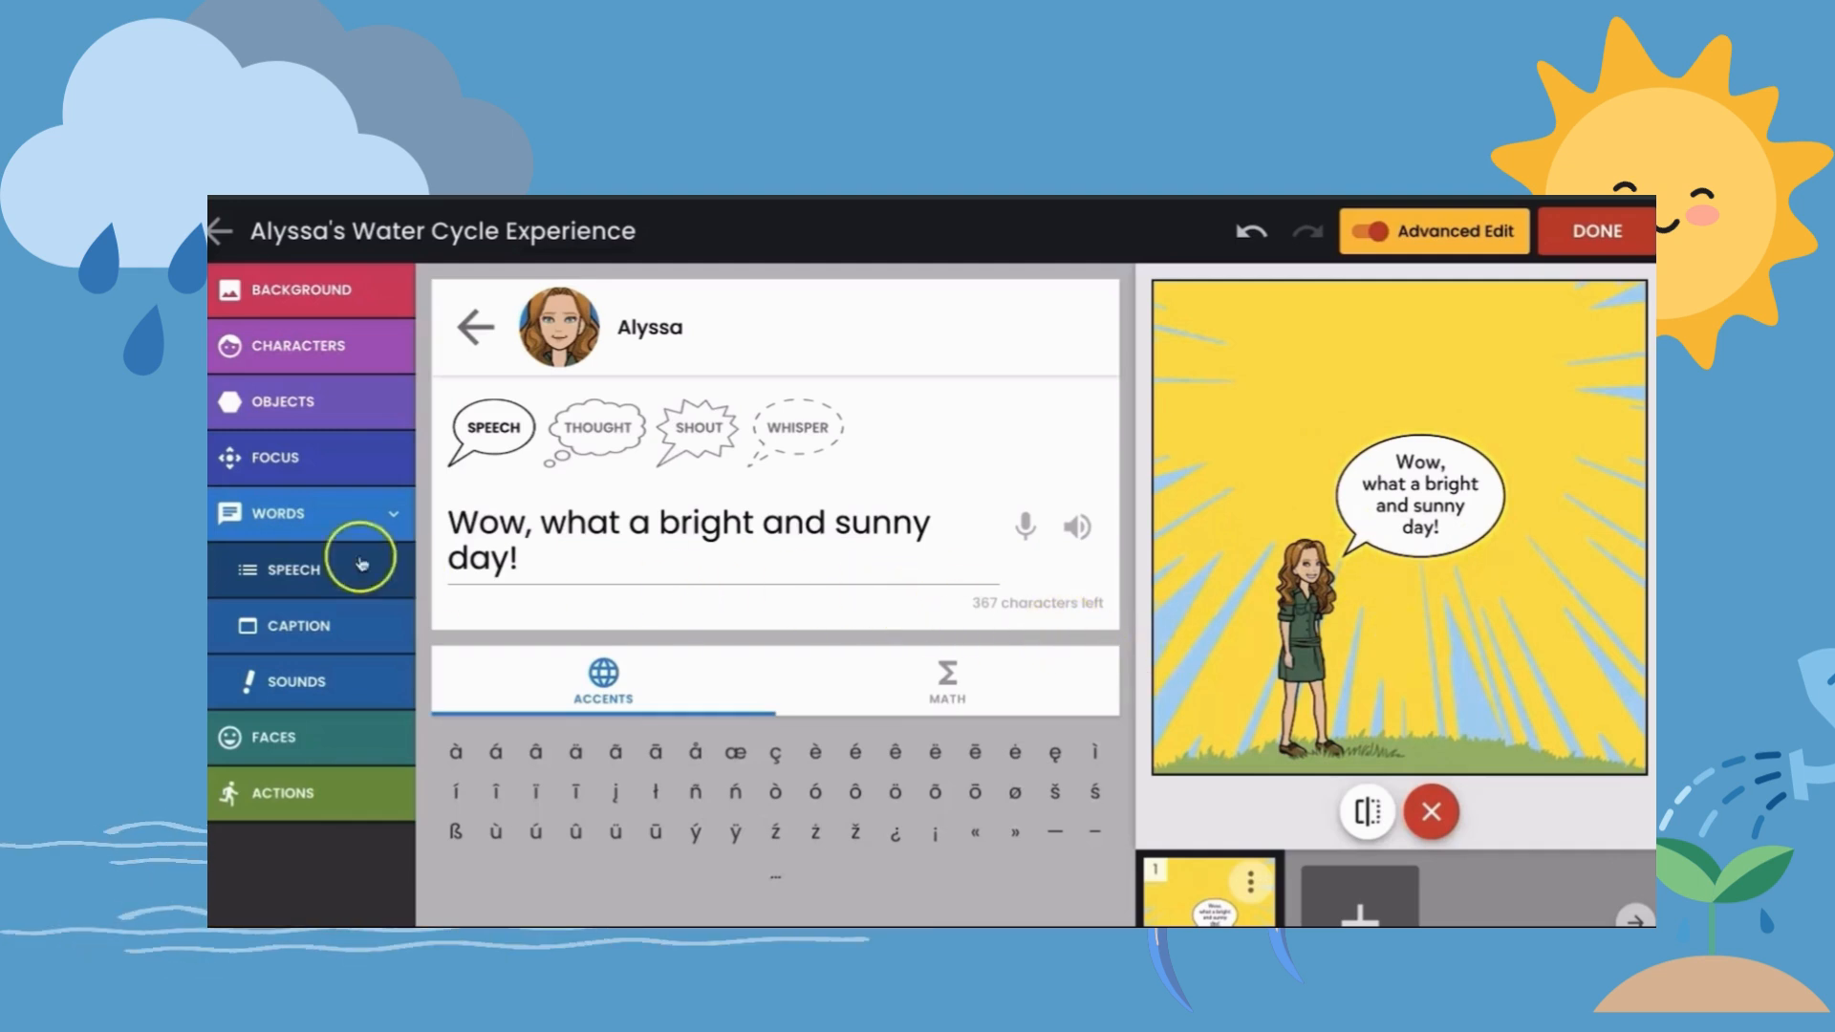
- Caption the panel's top edge with "The sun shines brightly, and heats up water in lakes, rivers, and our oceans." and raise the speech bubble
{"action": "left_click", "coordinate": [298, 627]}
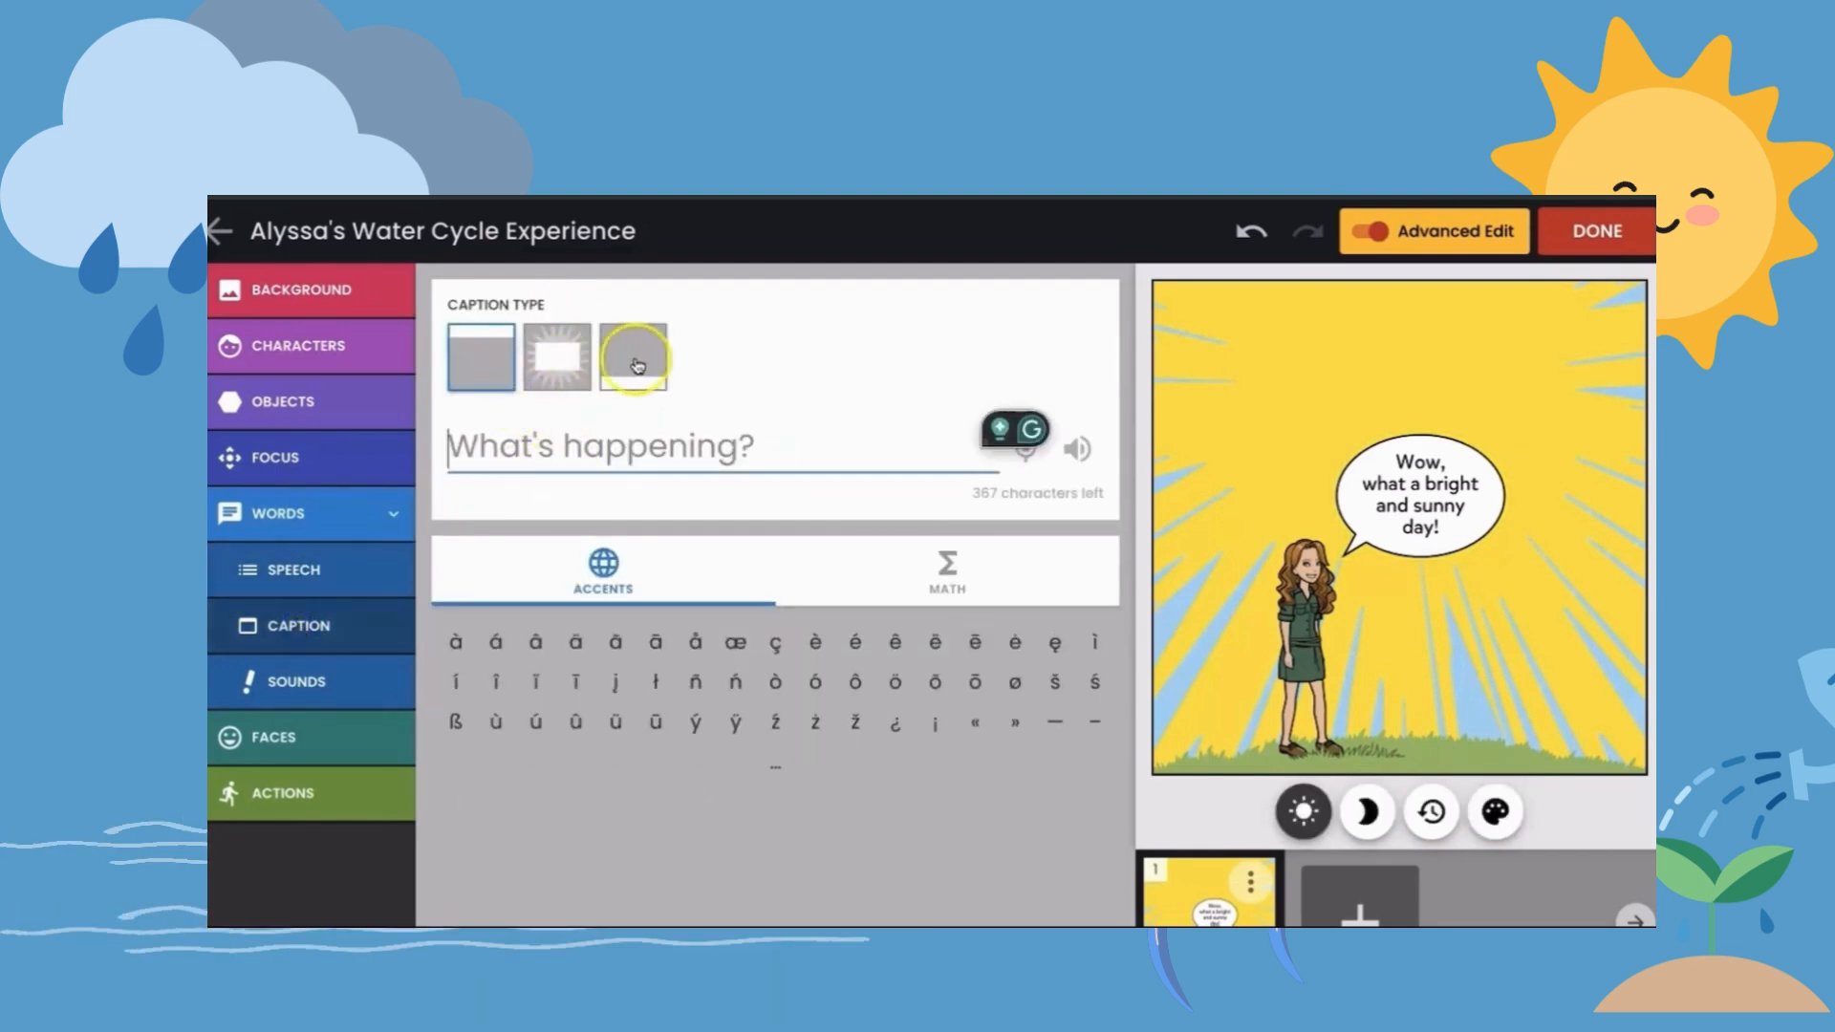
{"action": "left_click", "coordinate": [484, 360]}
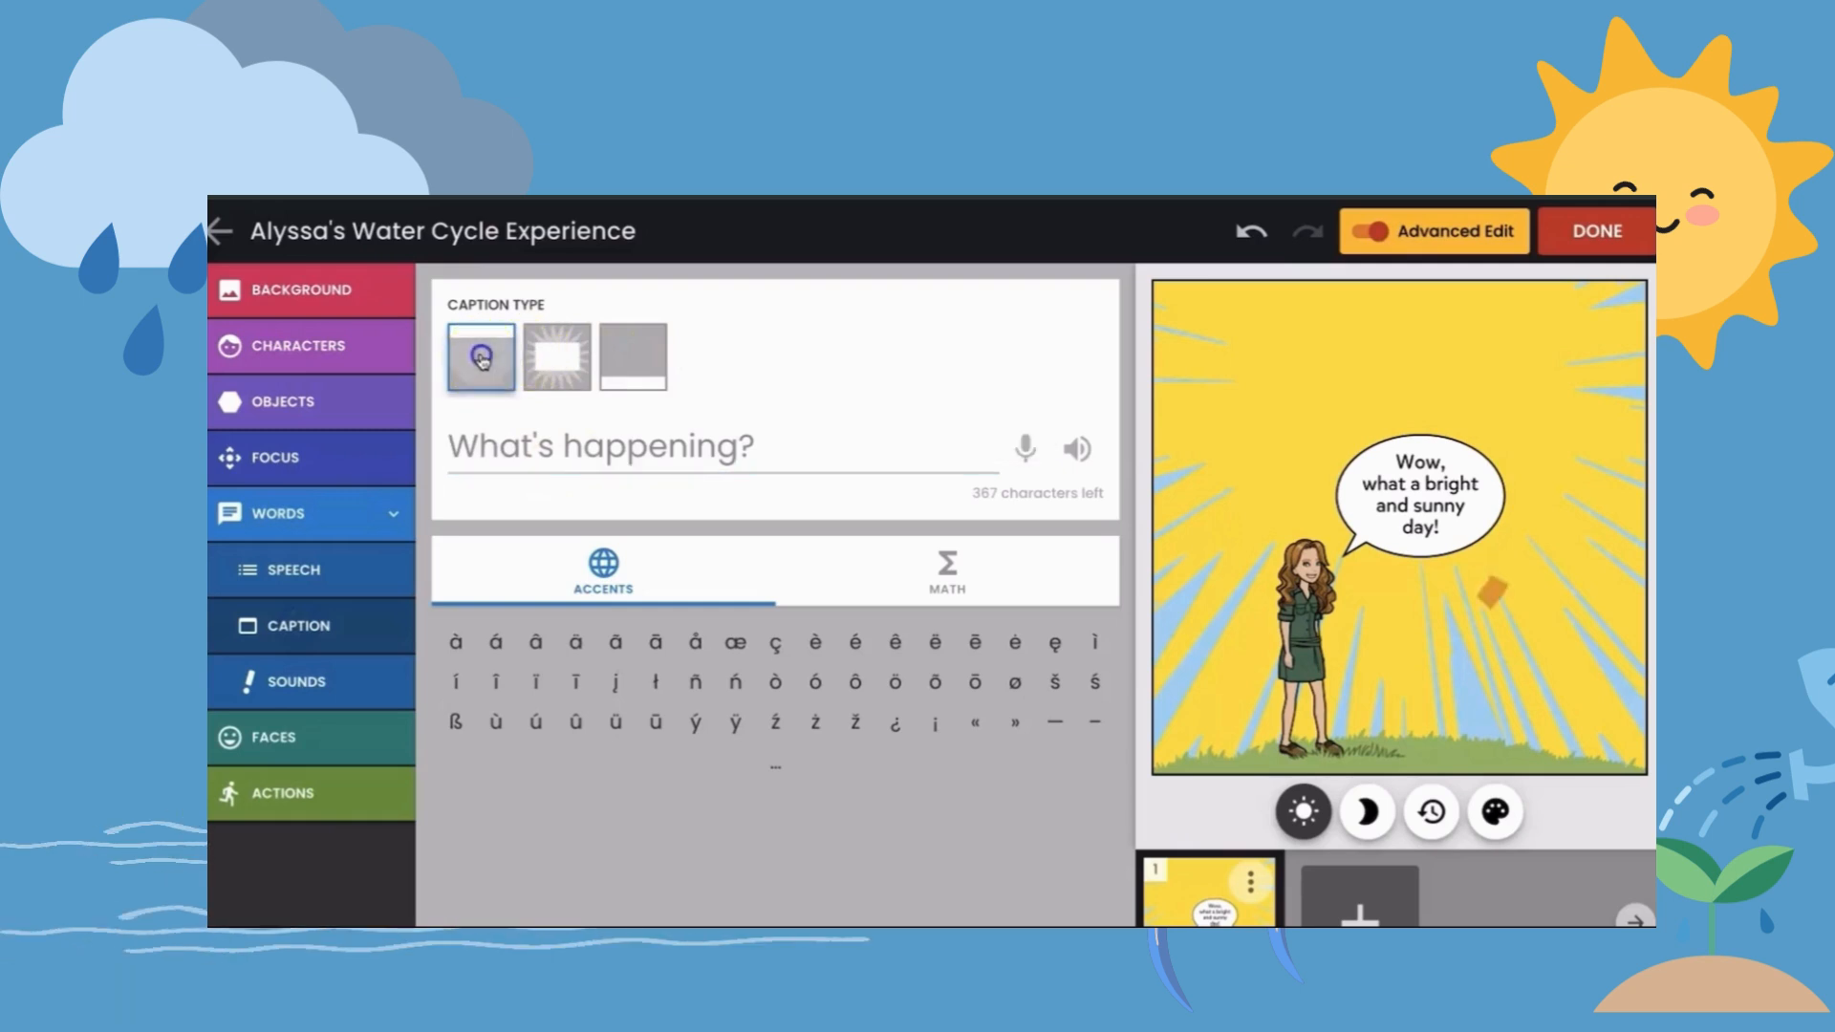
{"action": "left_click", "coordinate": [495, 442]}
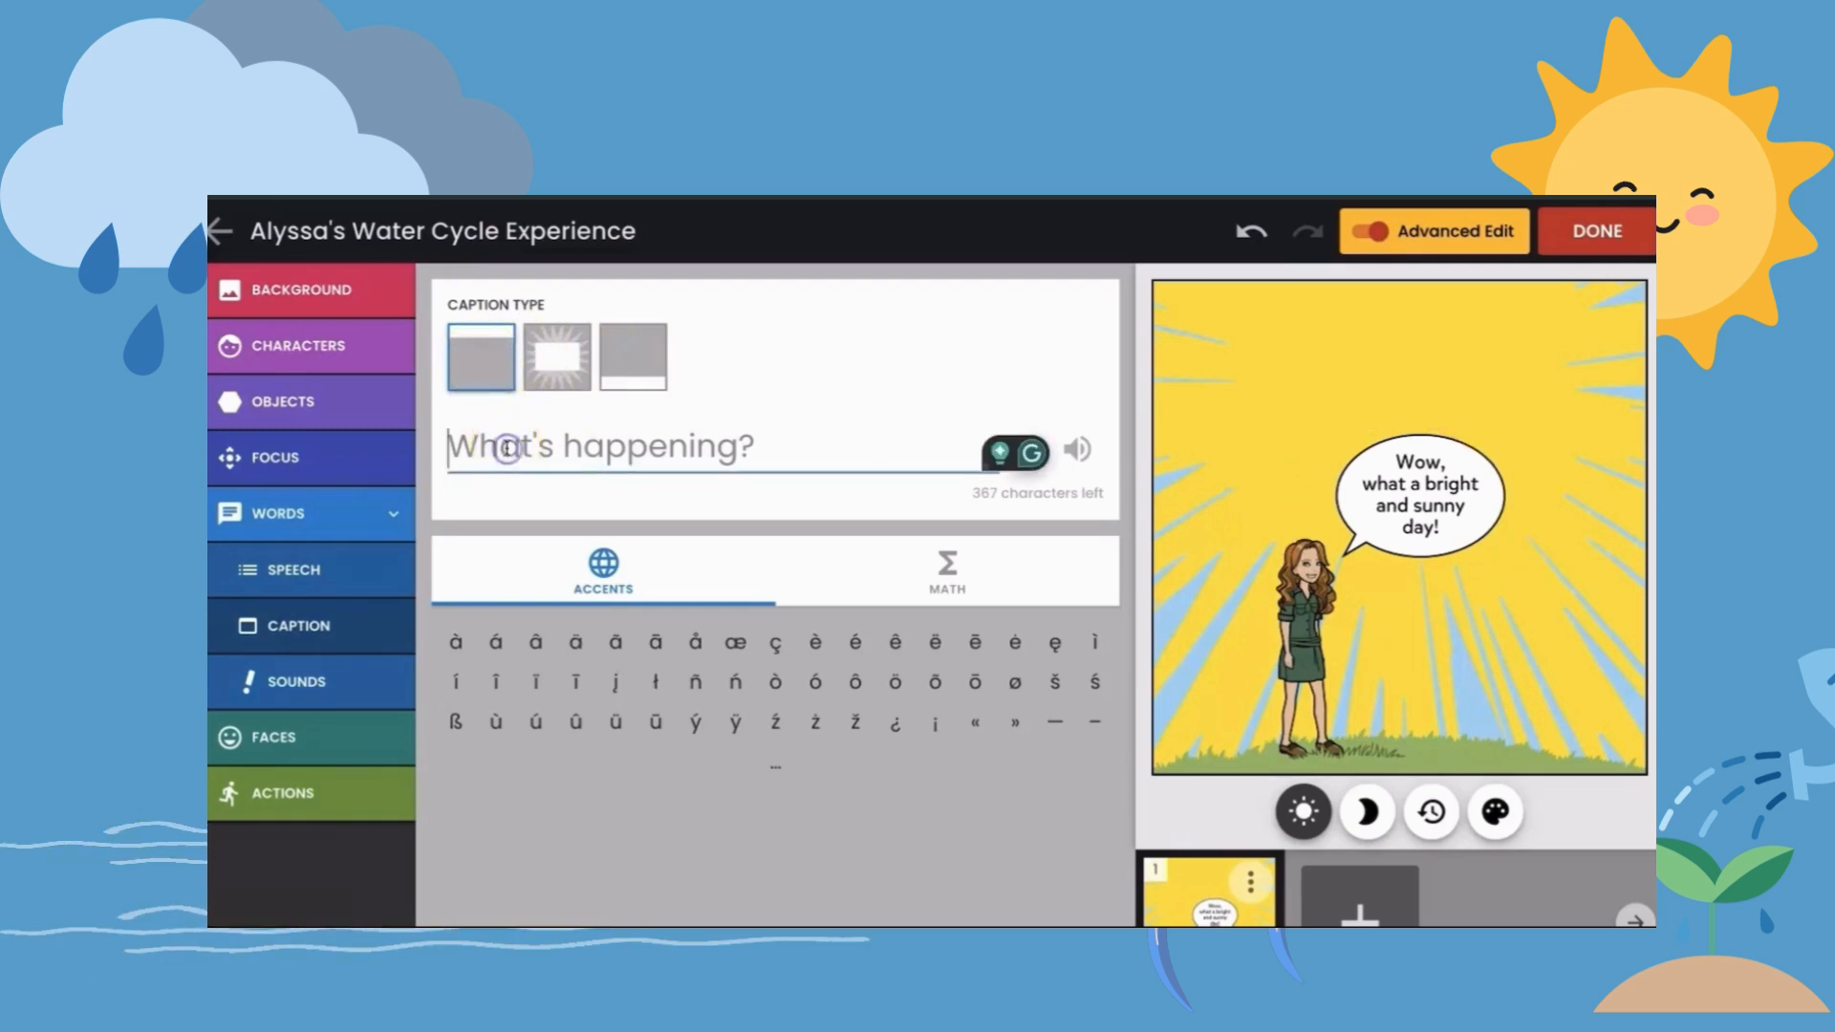
{"action": "key", "text": "shift"}
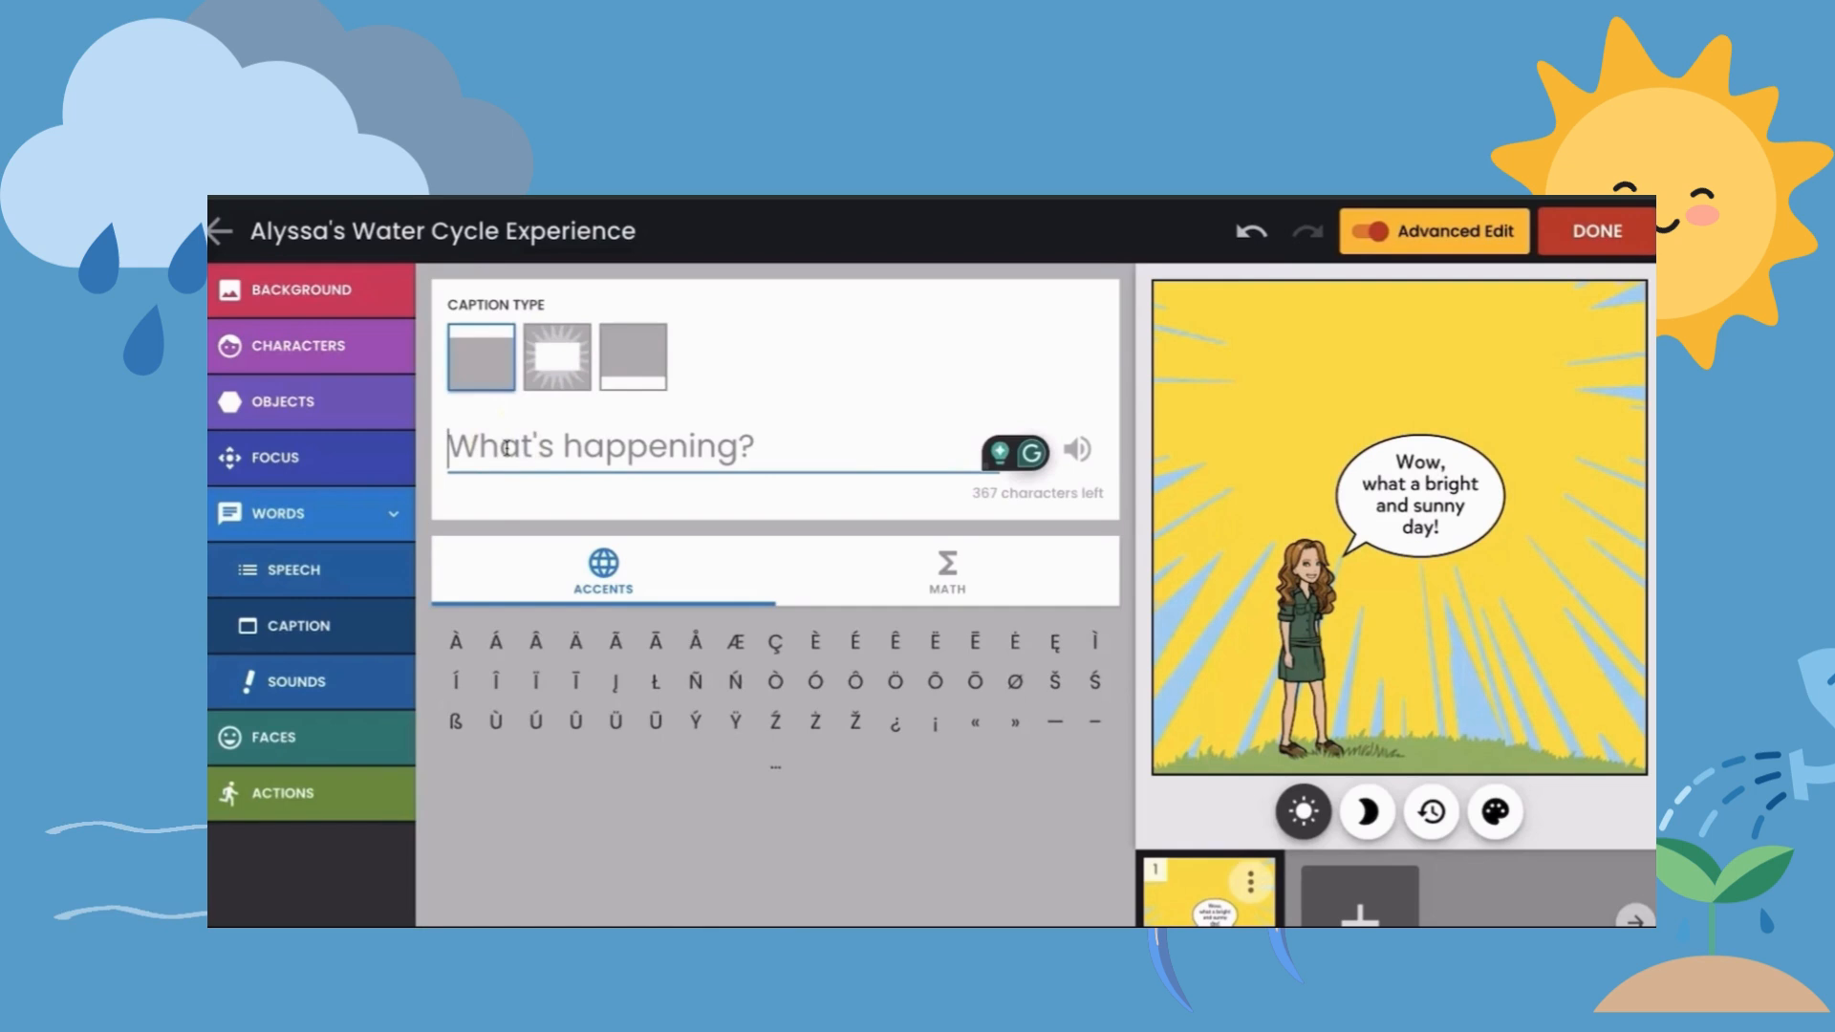
{"action": "type", "text": "The sun shines brightly"}
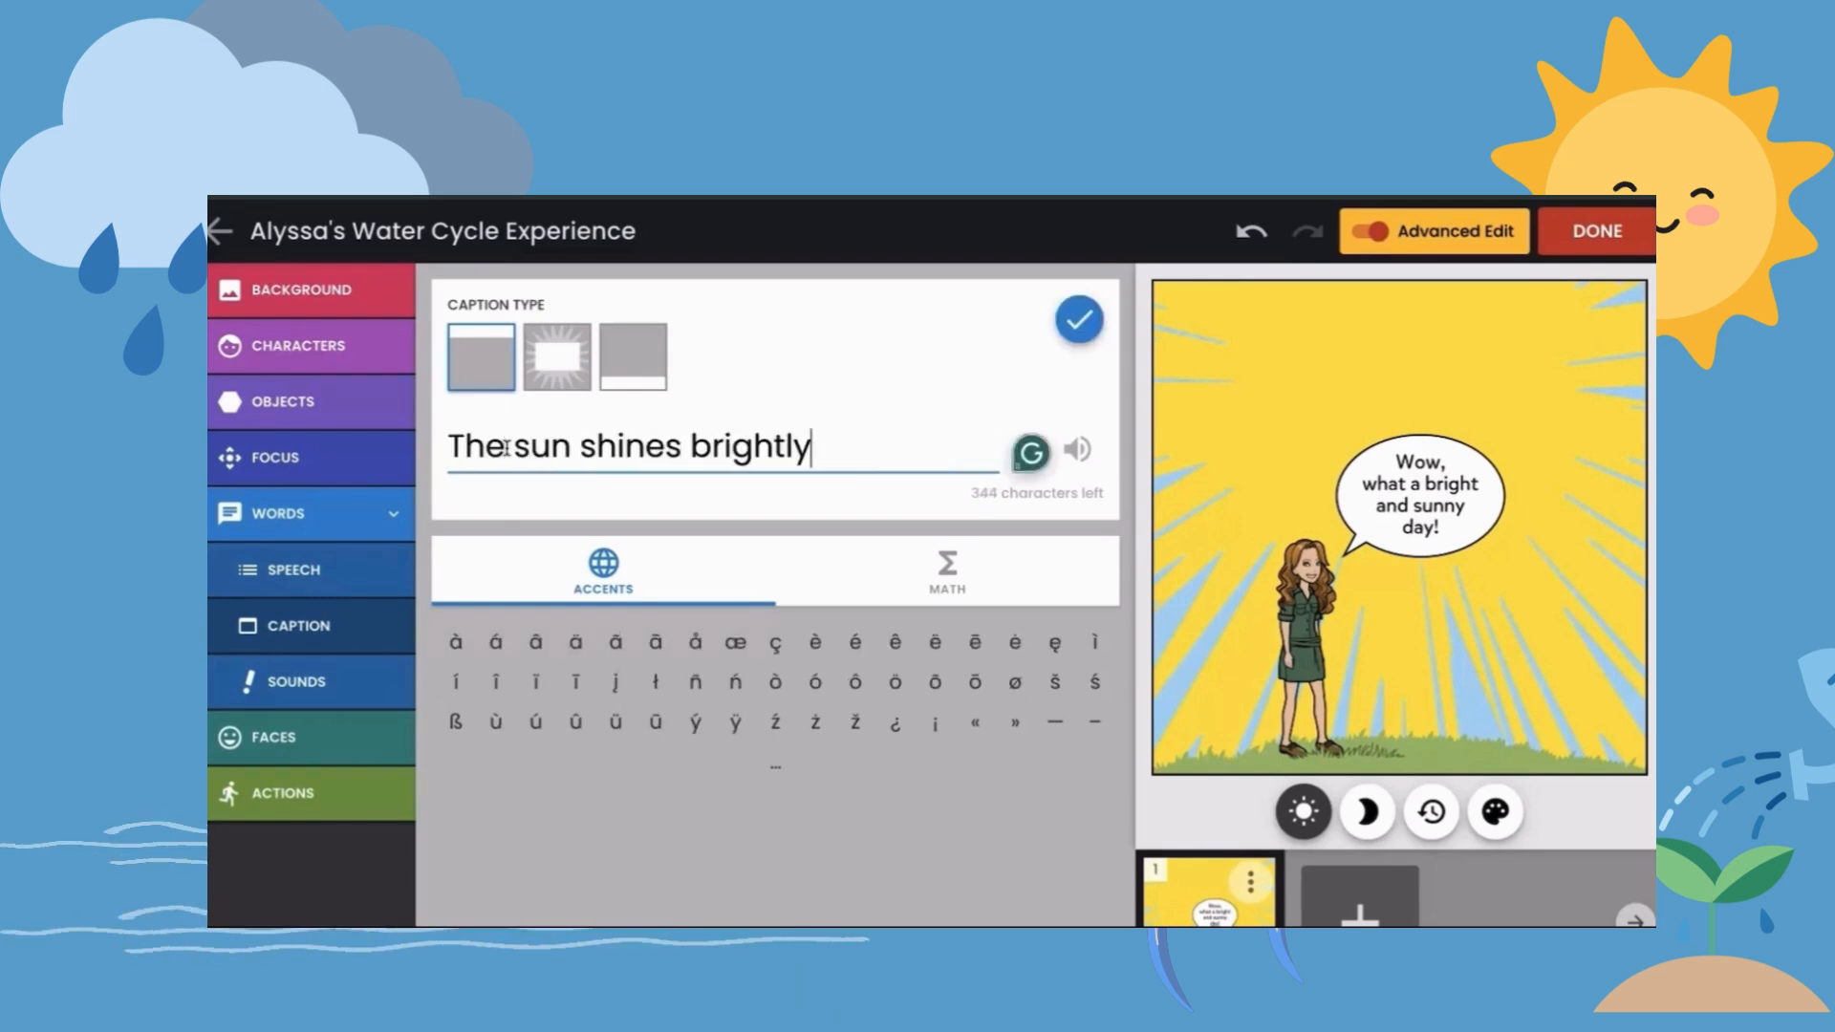
{"action": "type", "text": ", and heats "}
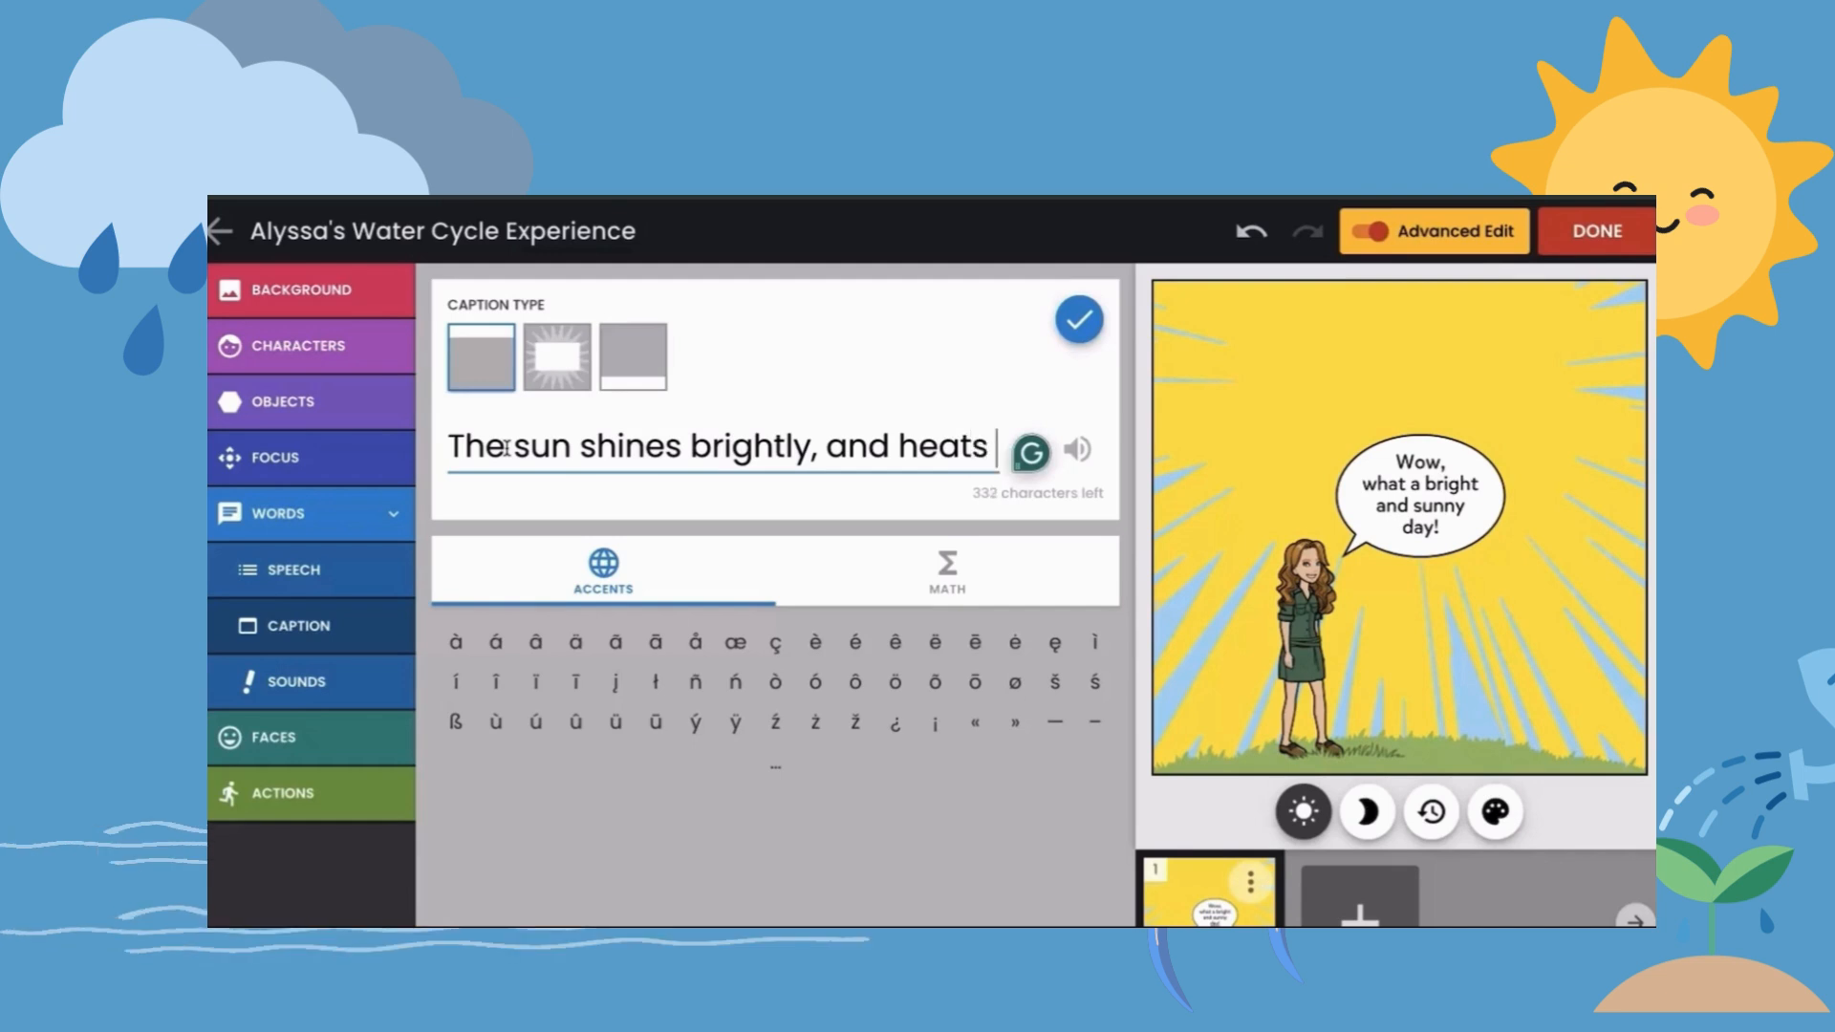
{"action": "type", "text": "up water in lakes,"}
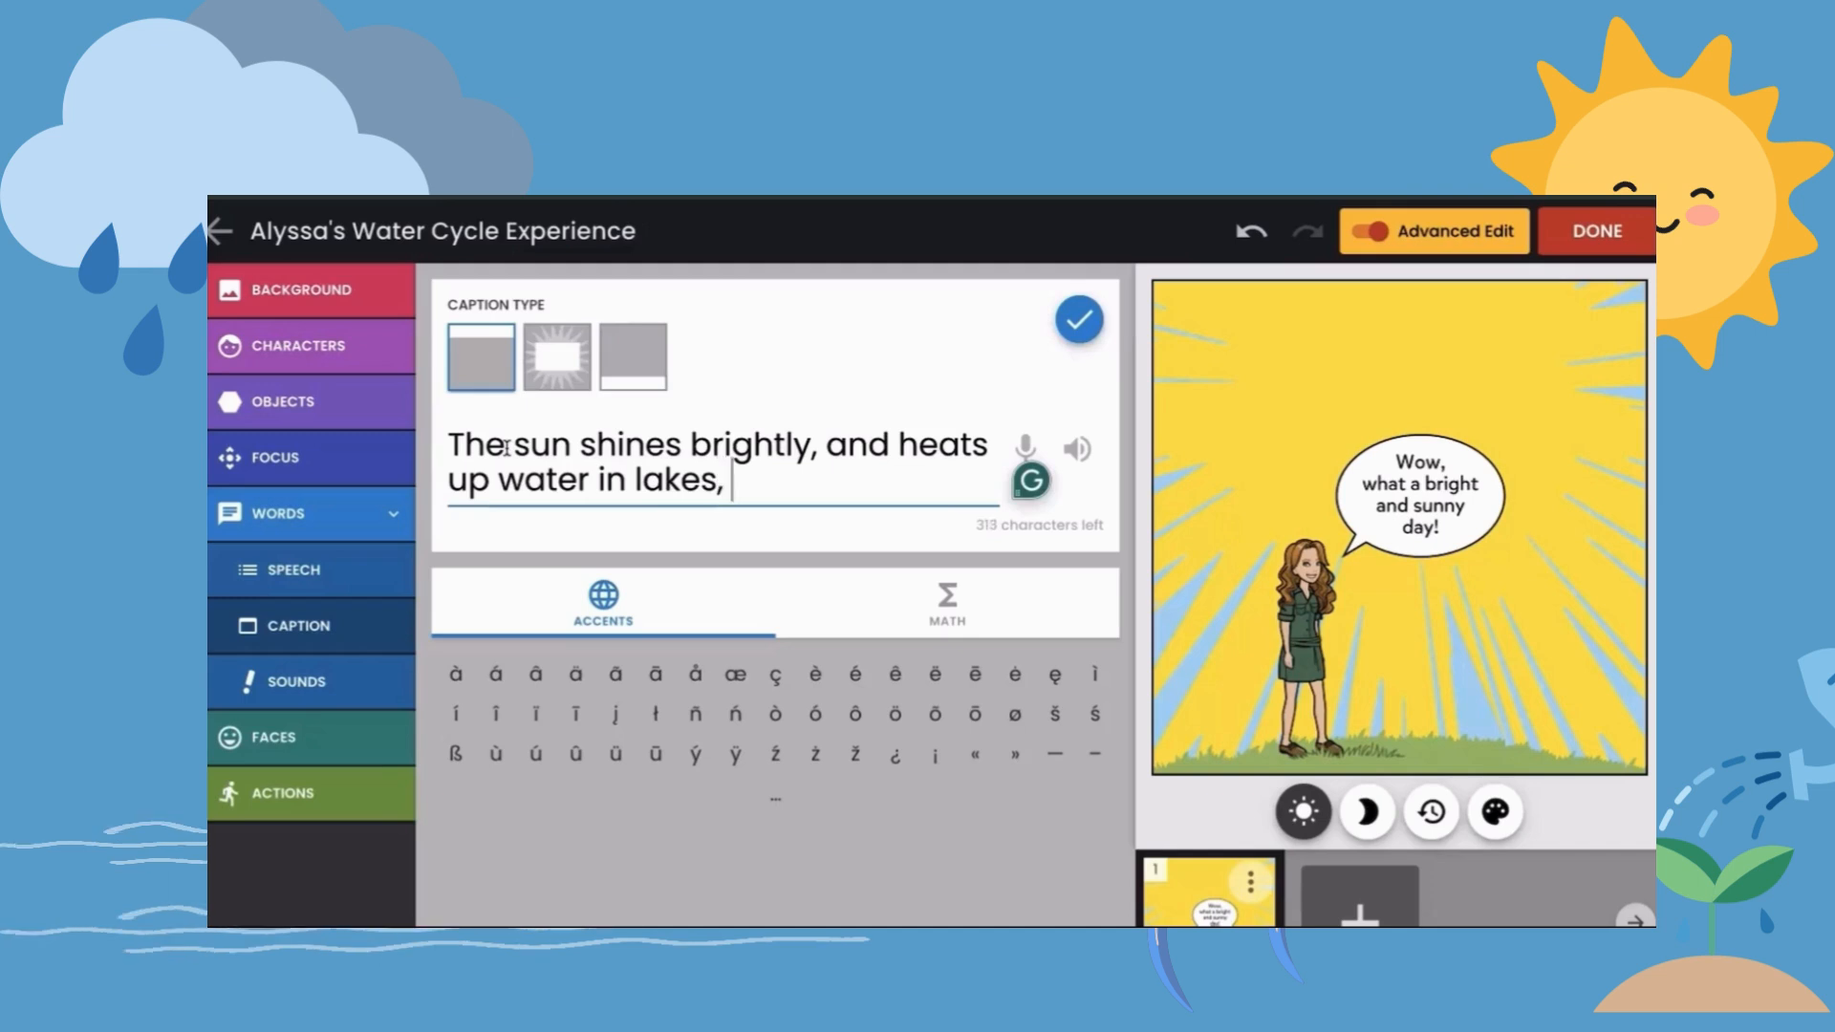
{"action": "type", "text": " rivers, and our oceans."}
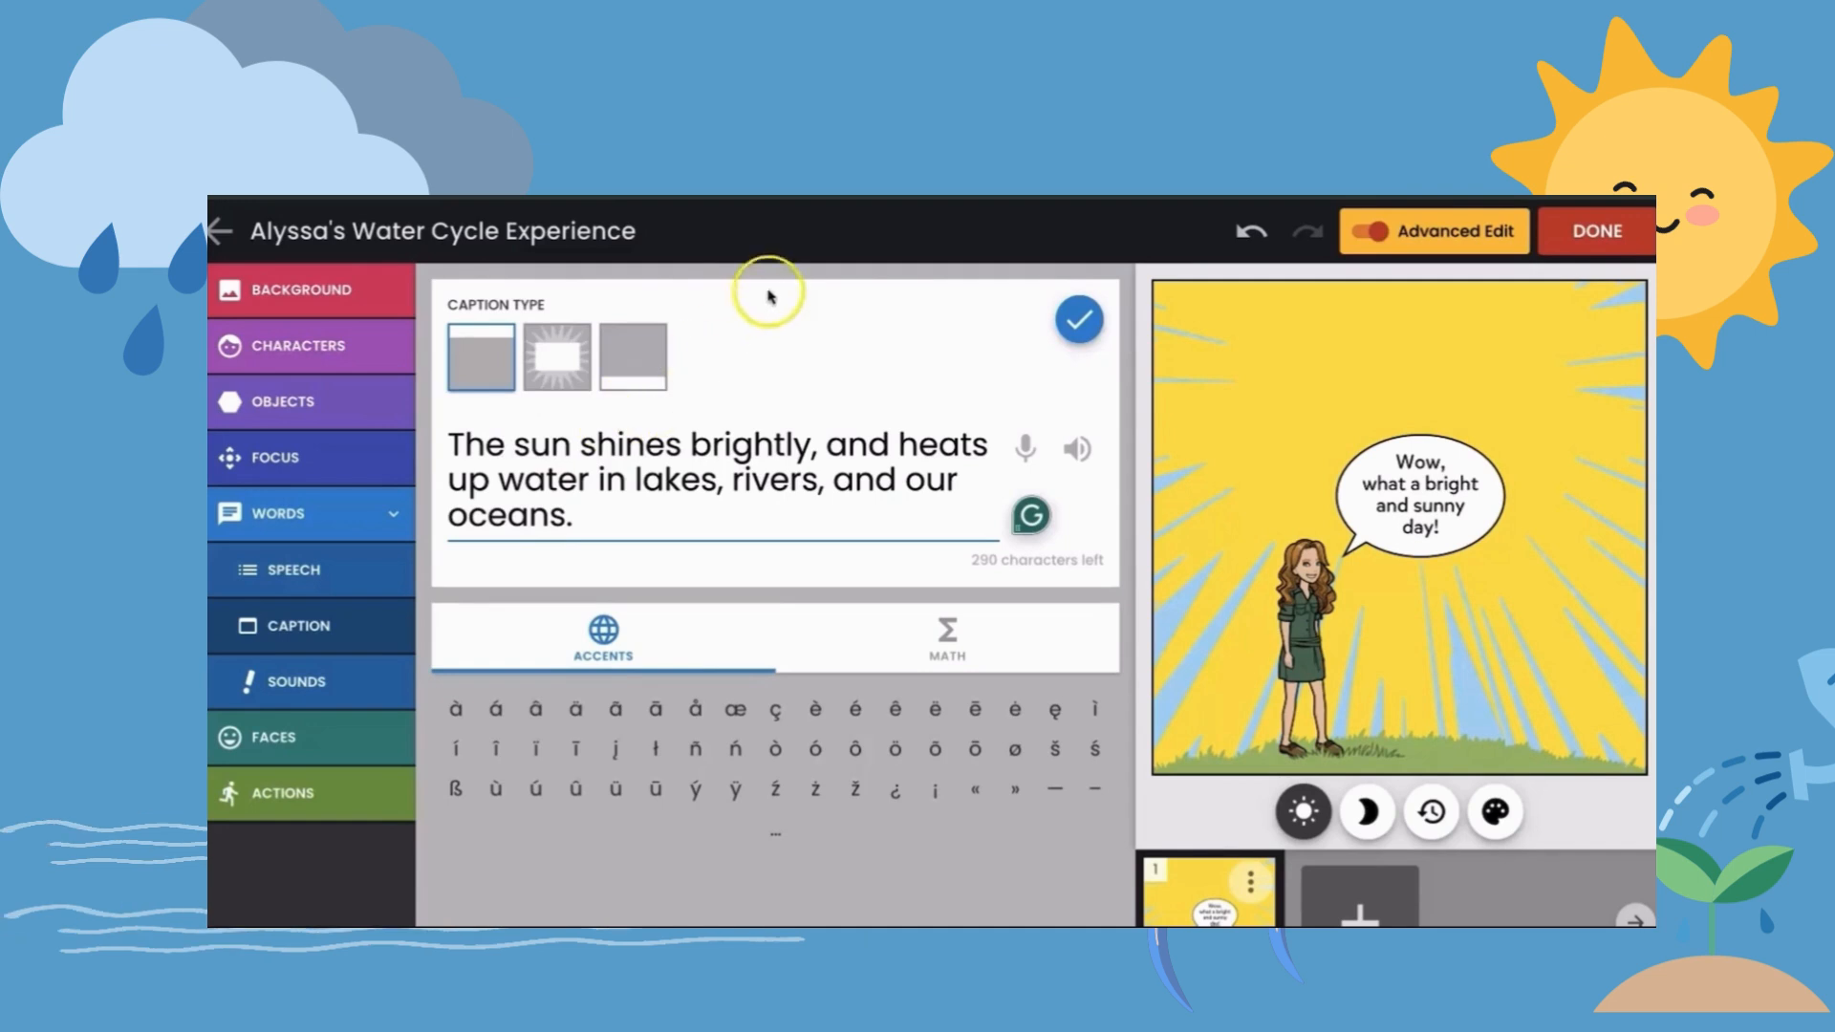
{"action": "left_click", "coordinate": [1078, 320]}
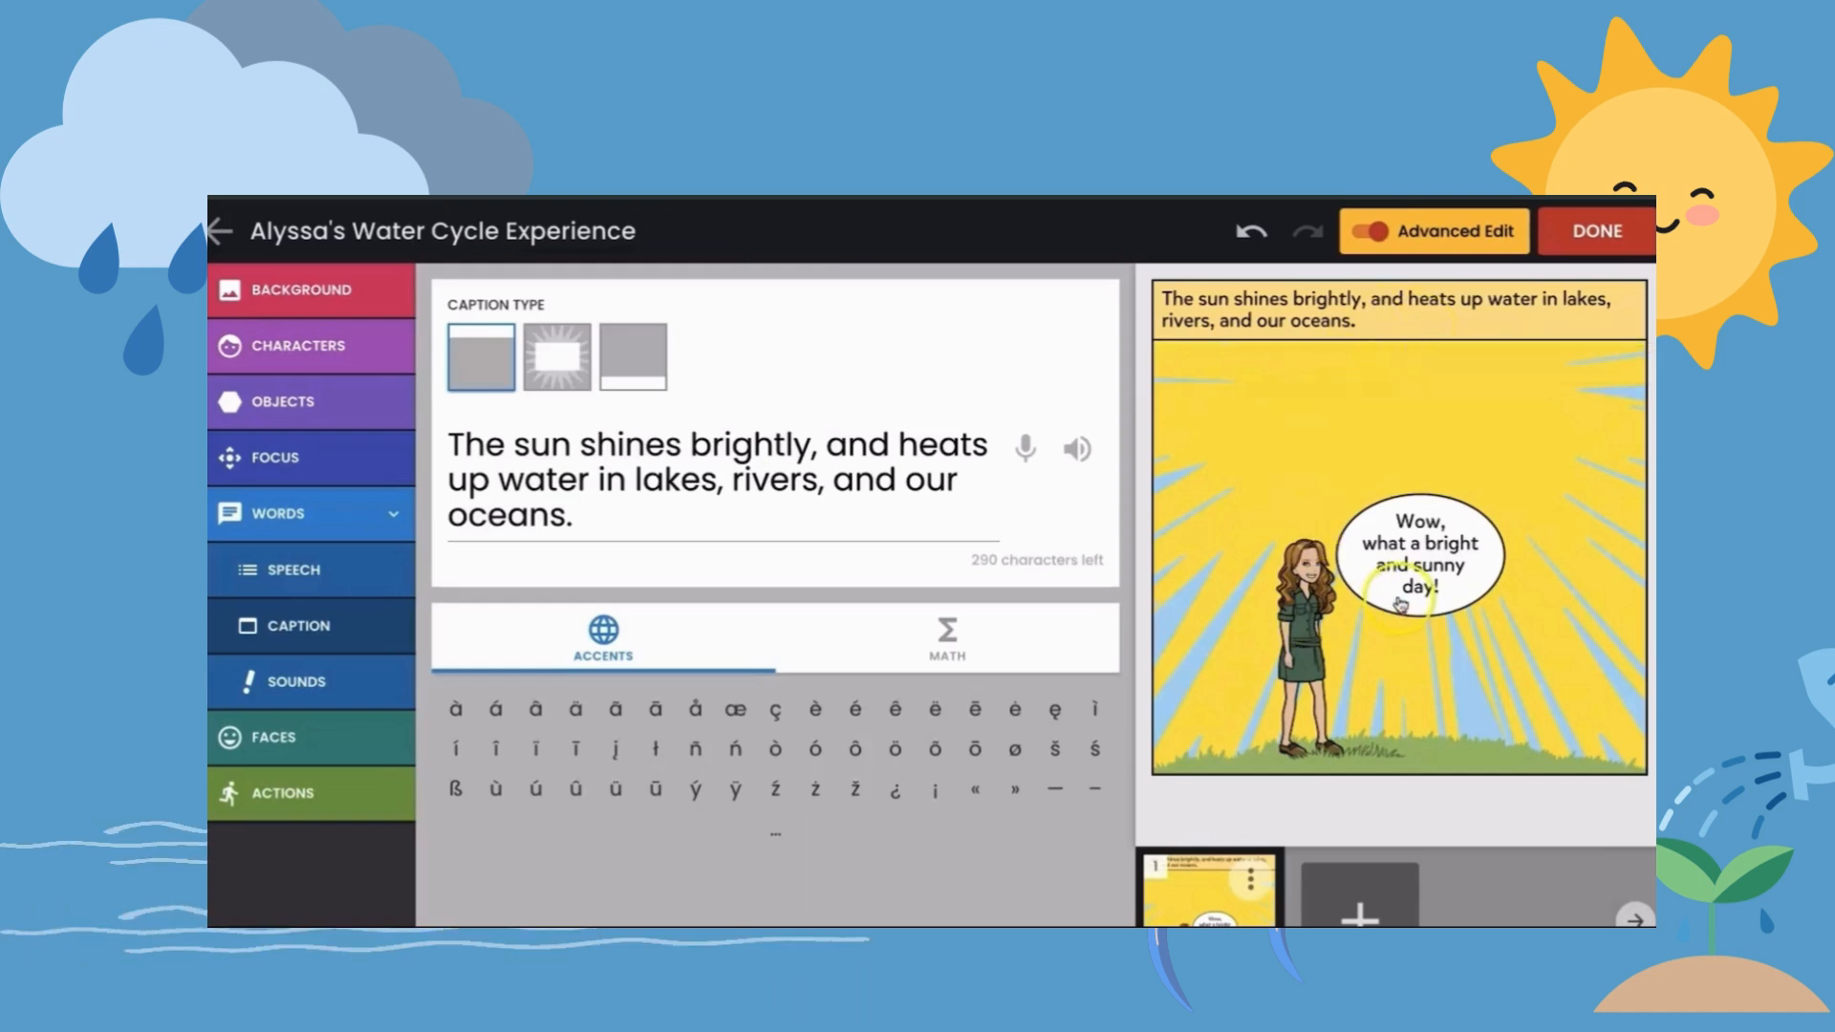
{"action": "left_click_drag", "start_coordinate": [1398, 599], "coordinate": [1407, 551]}
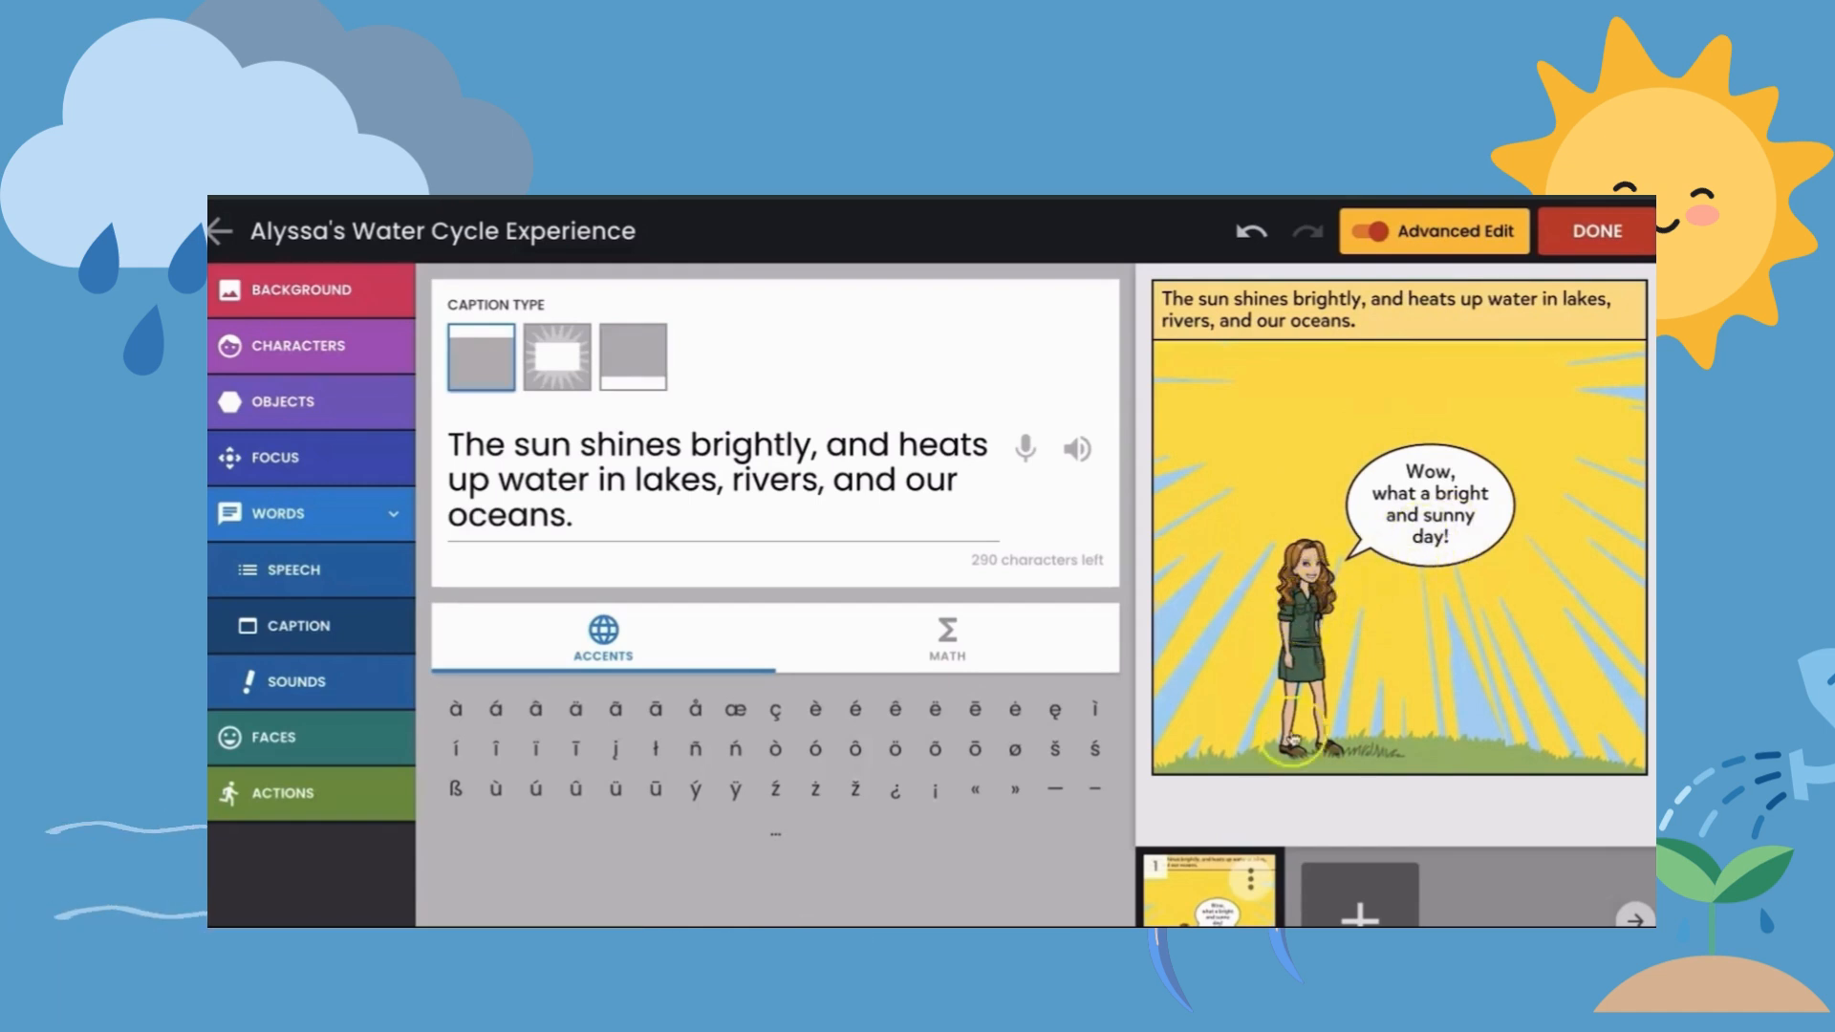
- Add a second panel, search the backgrounds for "clouds" and apply the brown sky with white sun rays above fluffy clouds
{"action": "left_click", "coordinate": [1359, 912]}
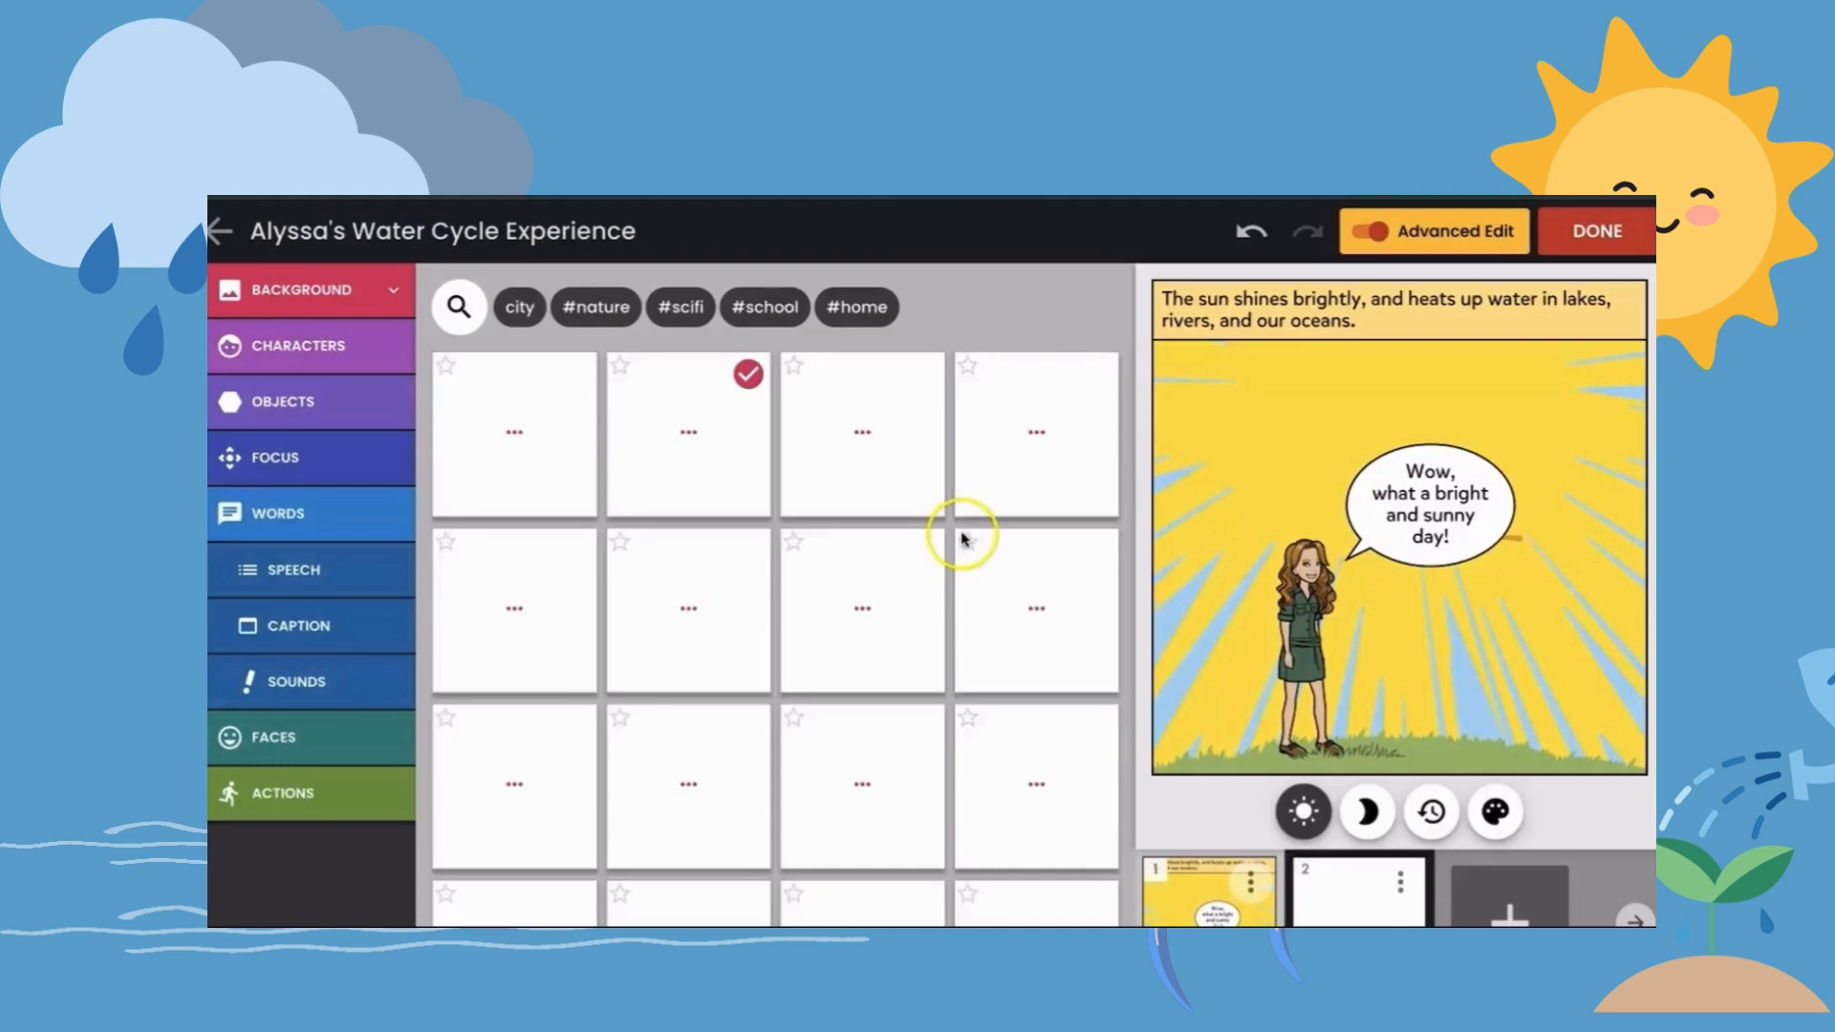
{"action": "left_click", "coordinate": [463, 308]}
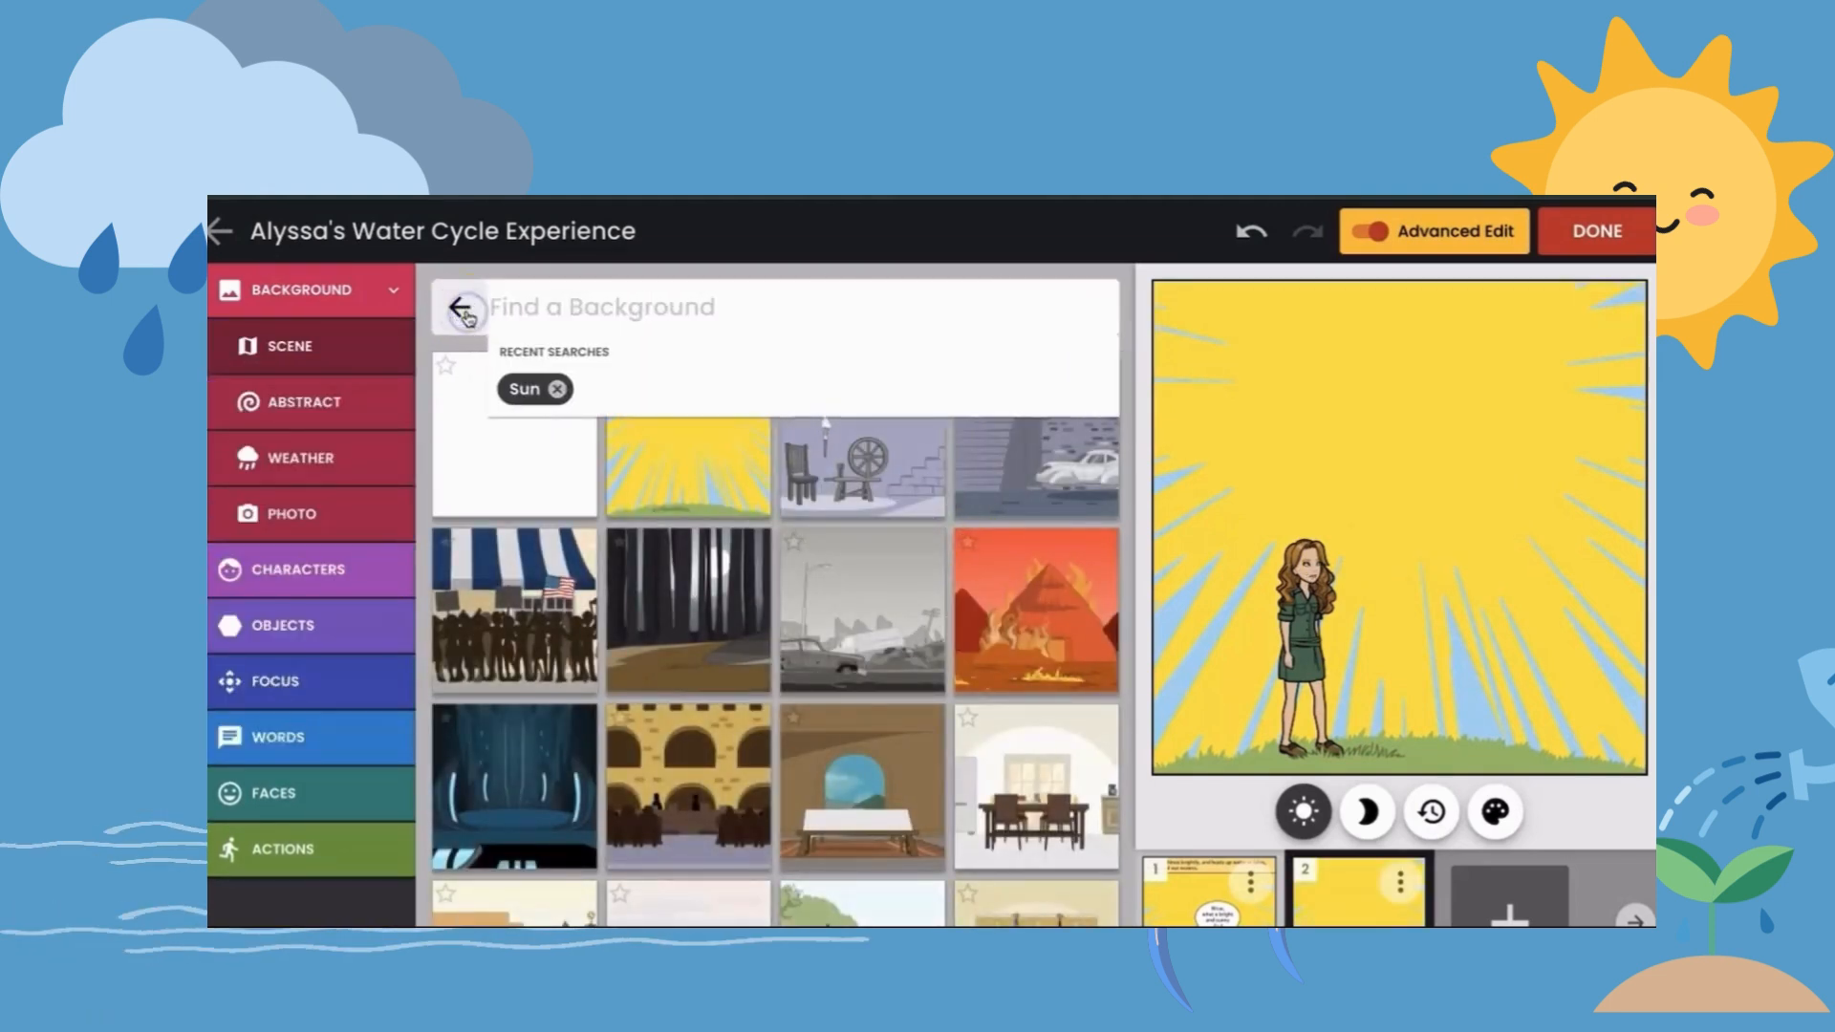
{"action": "type", "text": "clouds"}
{"action": "key", "text": "Return"}
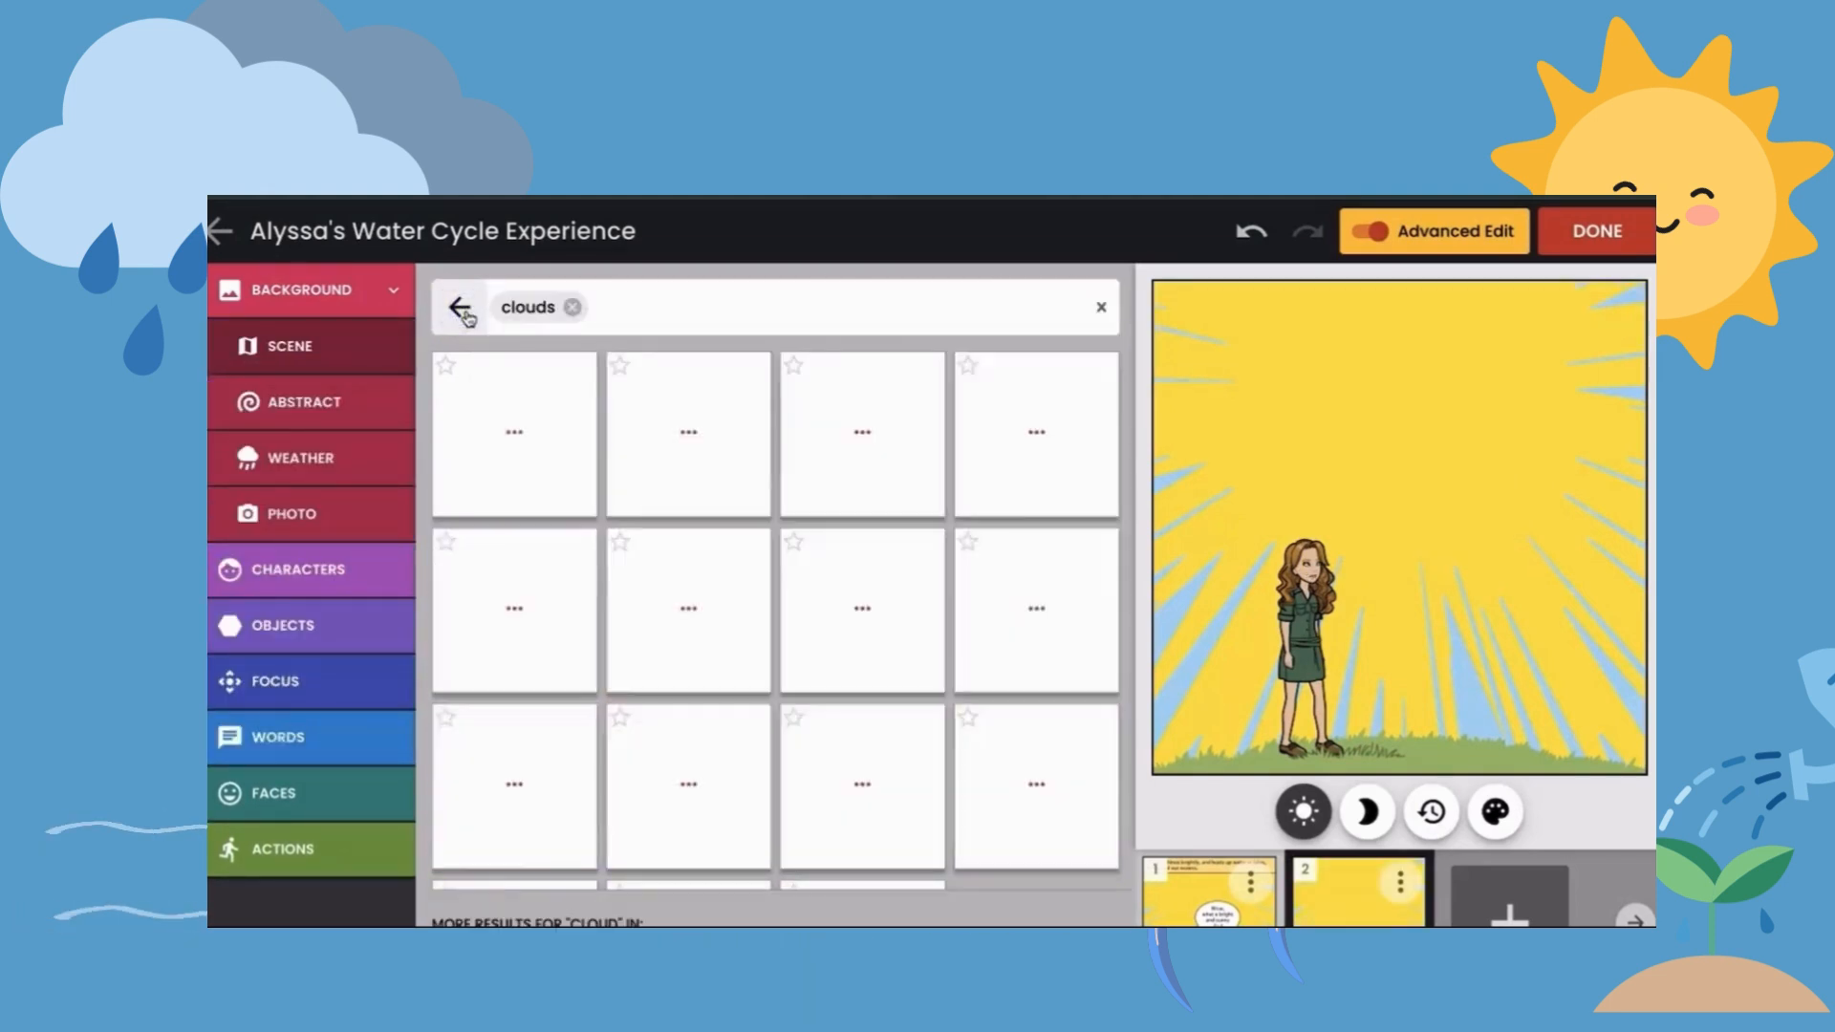
{"action": "scroll", "coordinate": [688, 611], "scroll_direction": "down", "scroll_amount": 1}
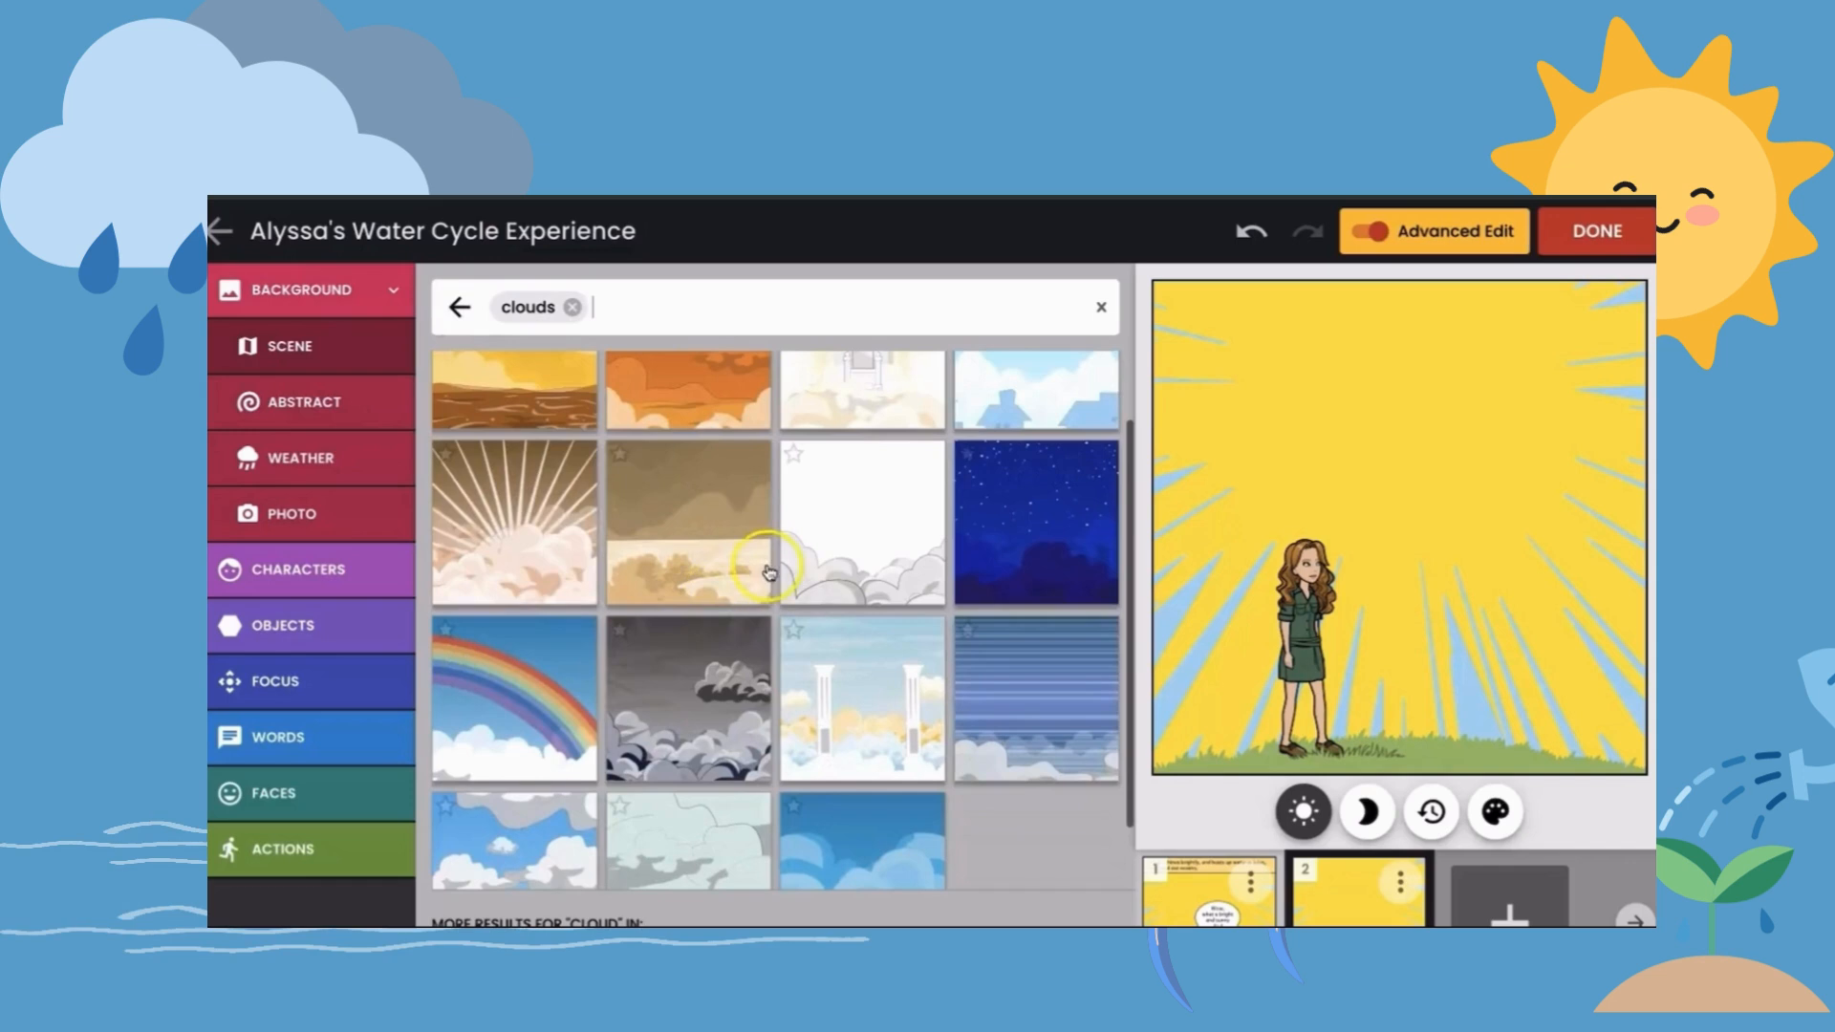
{"action": "left_click", "coordinate": [540, 540]}
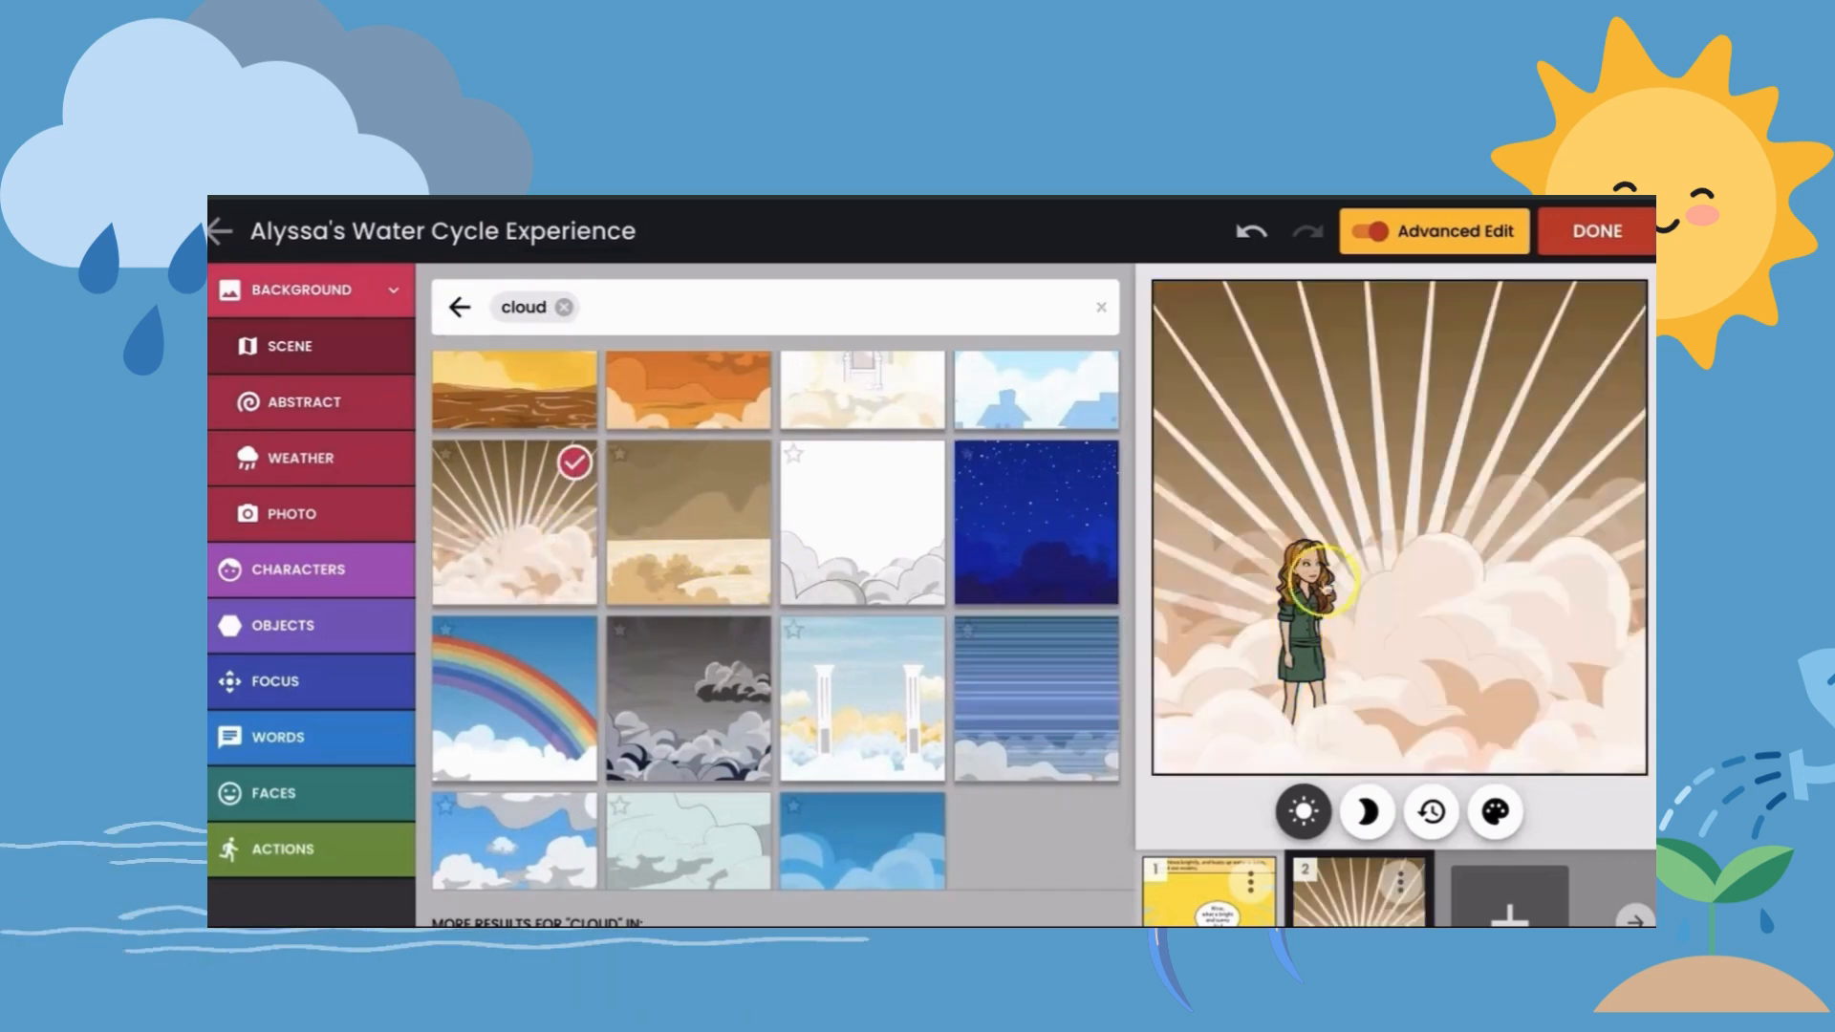
- Change the second panel's character to the walking pose with arms held out and raise her above the clouds
{"action": "left_click", "coordinate": [1306, 597]}
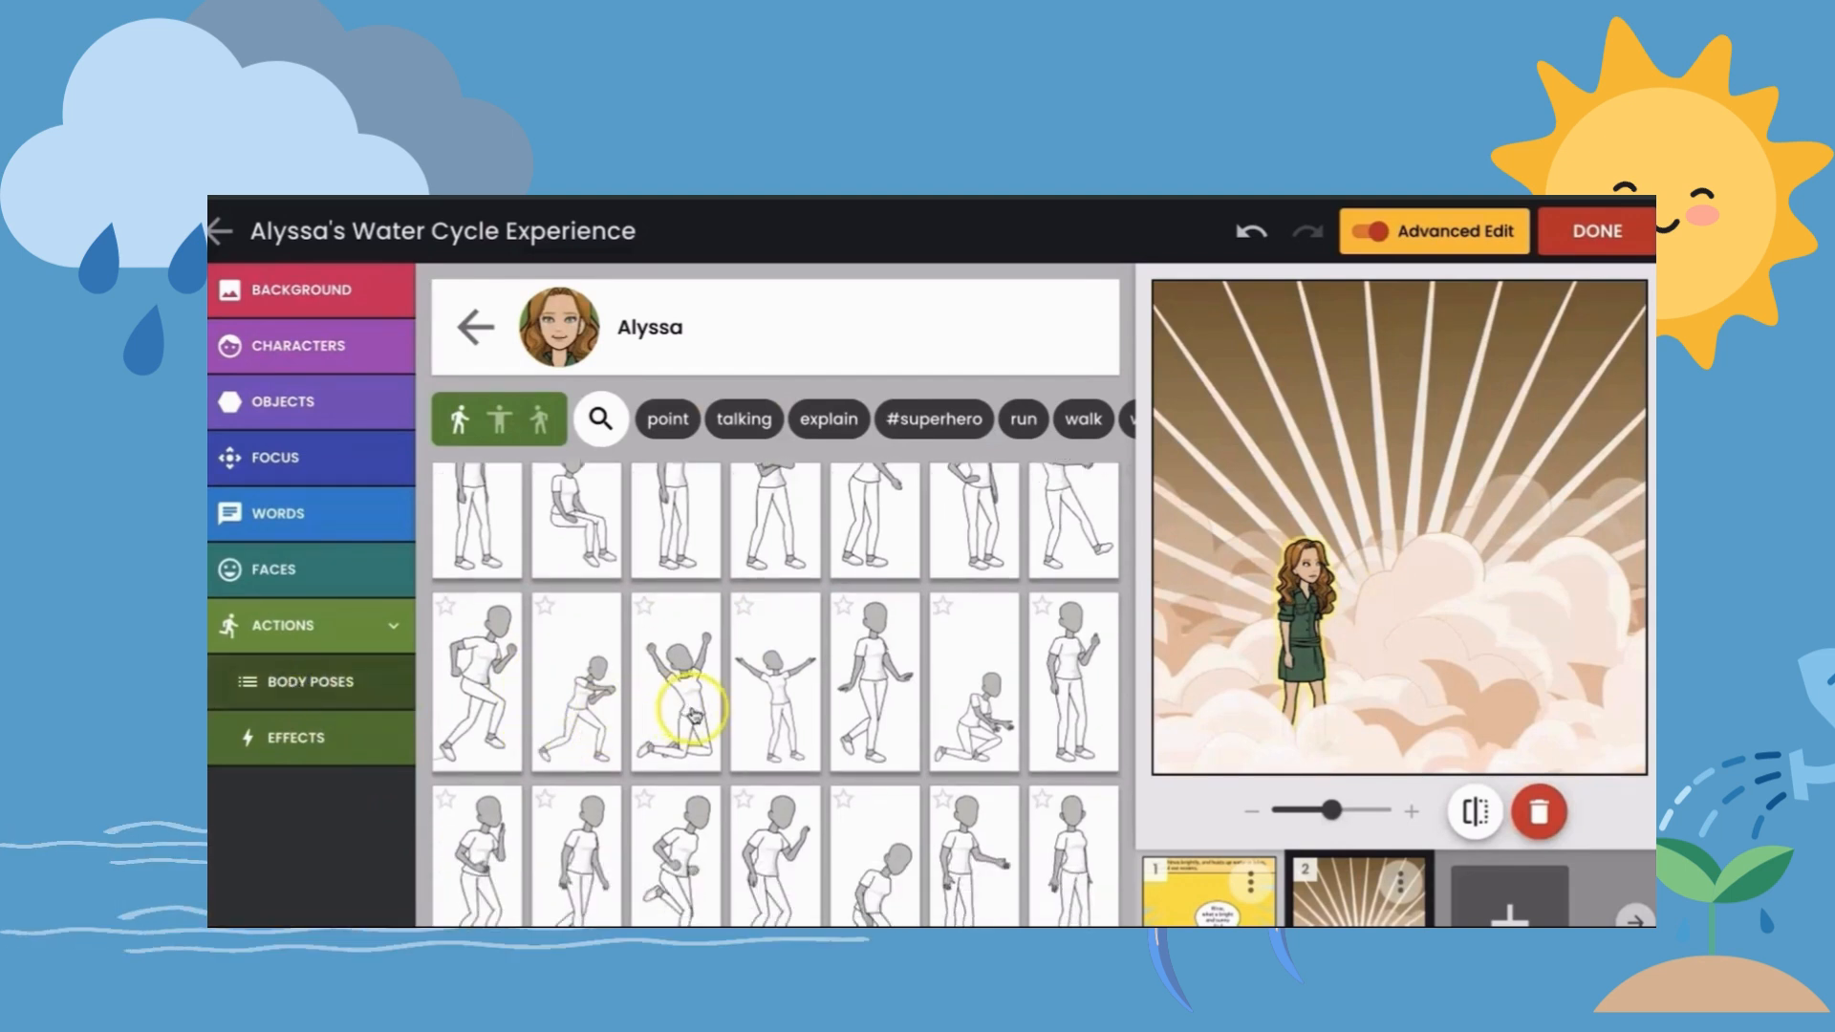
{"action": "scroll", "coordinate": [674, 712], "scroll_direction": "down", "scroll_amount": 1}
{"action": "left_click", "coordinate": [881, 636]}
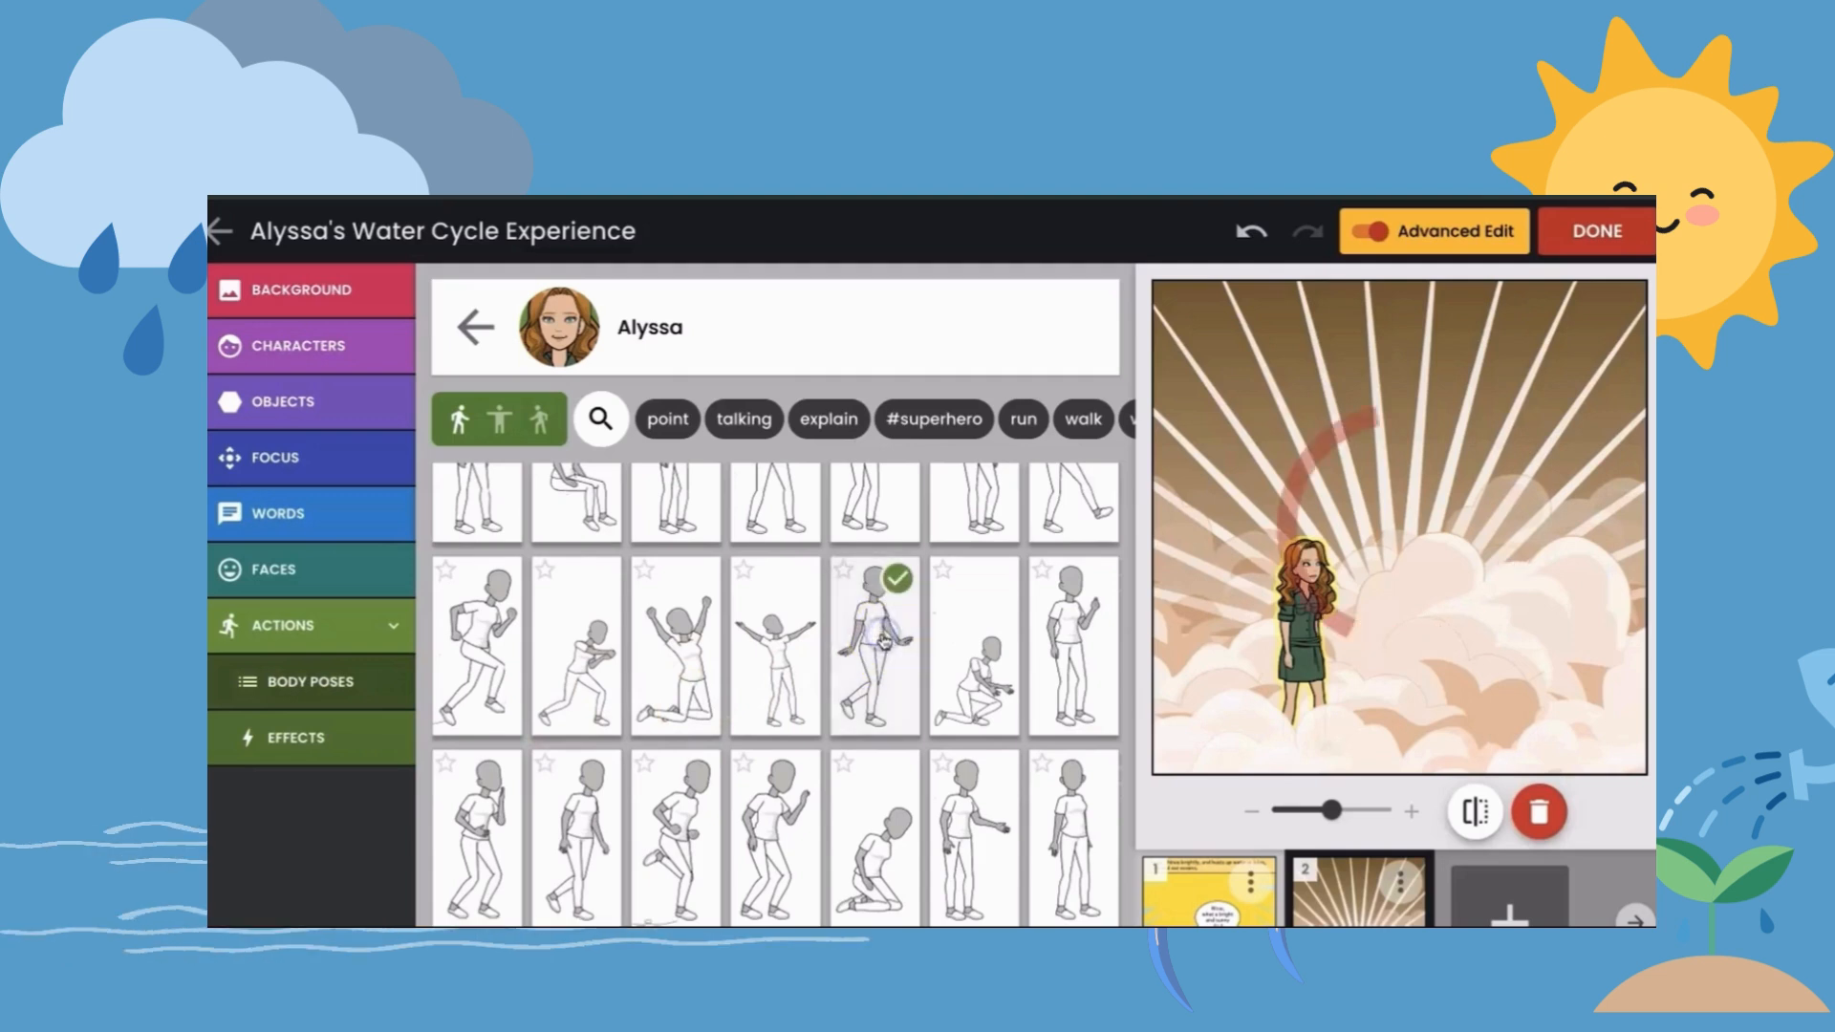
{"action": "left_click_drag", "start_coordinate": [1297, 593], "coordinate": [1430, 504]}
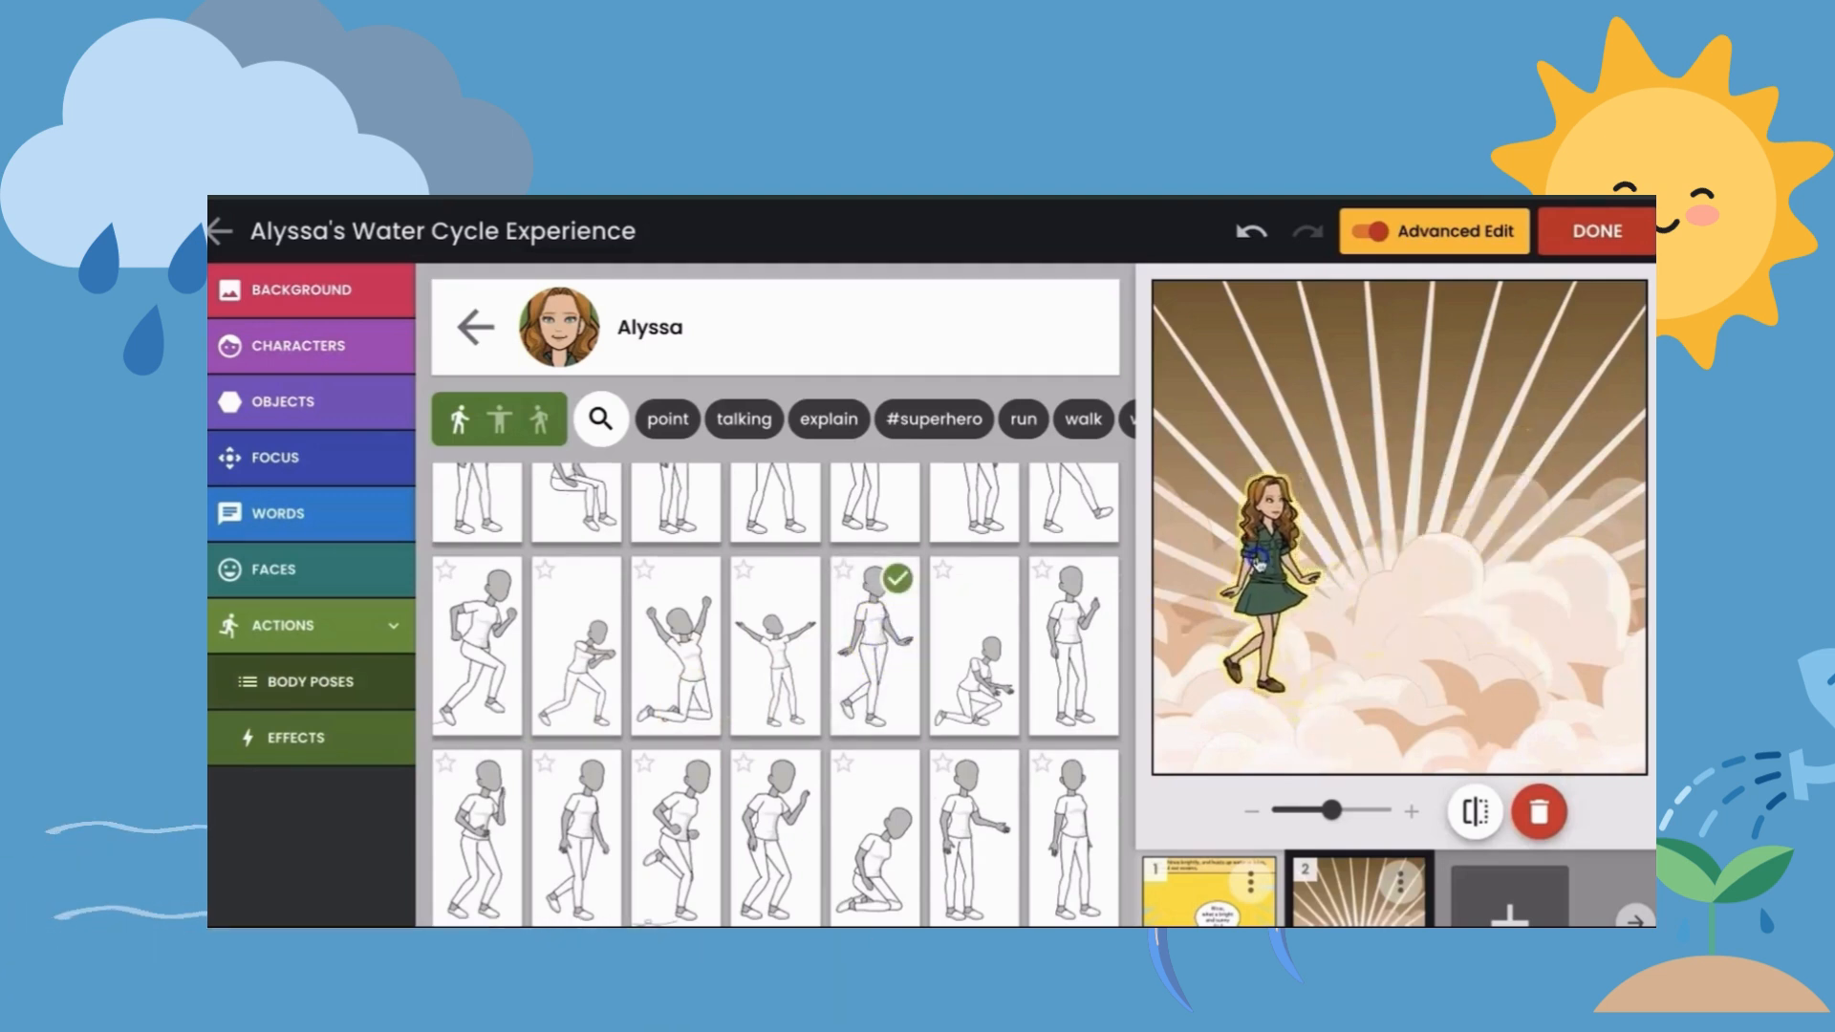
- Give the character in the second panel the open-mouthed laughing expression with closed eyes
{"action": "left_click", "coordinate": [275, 742]}
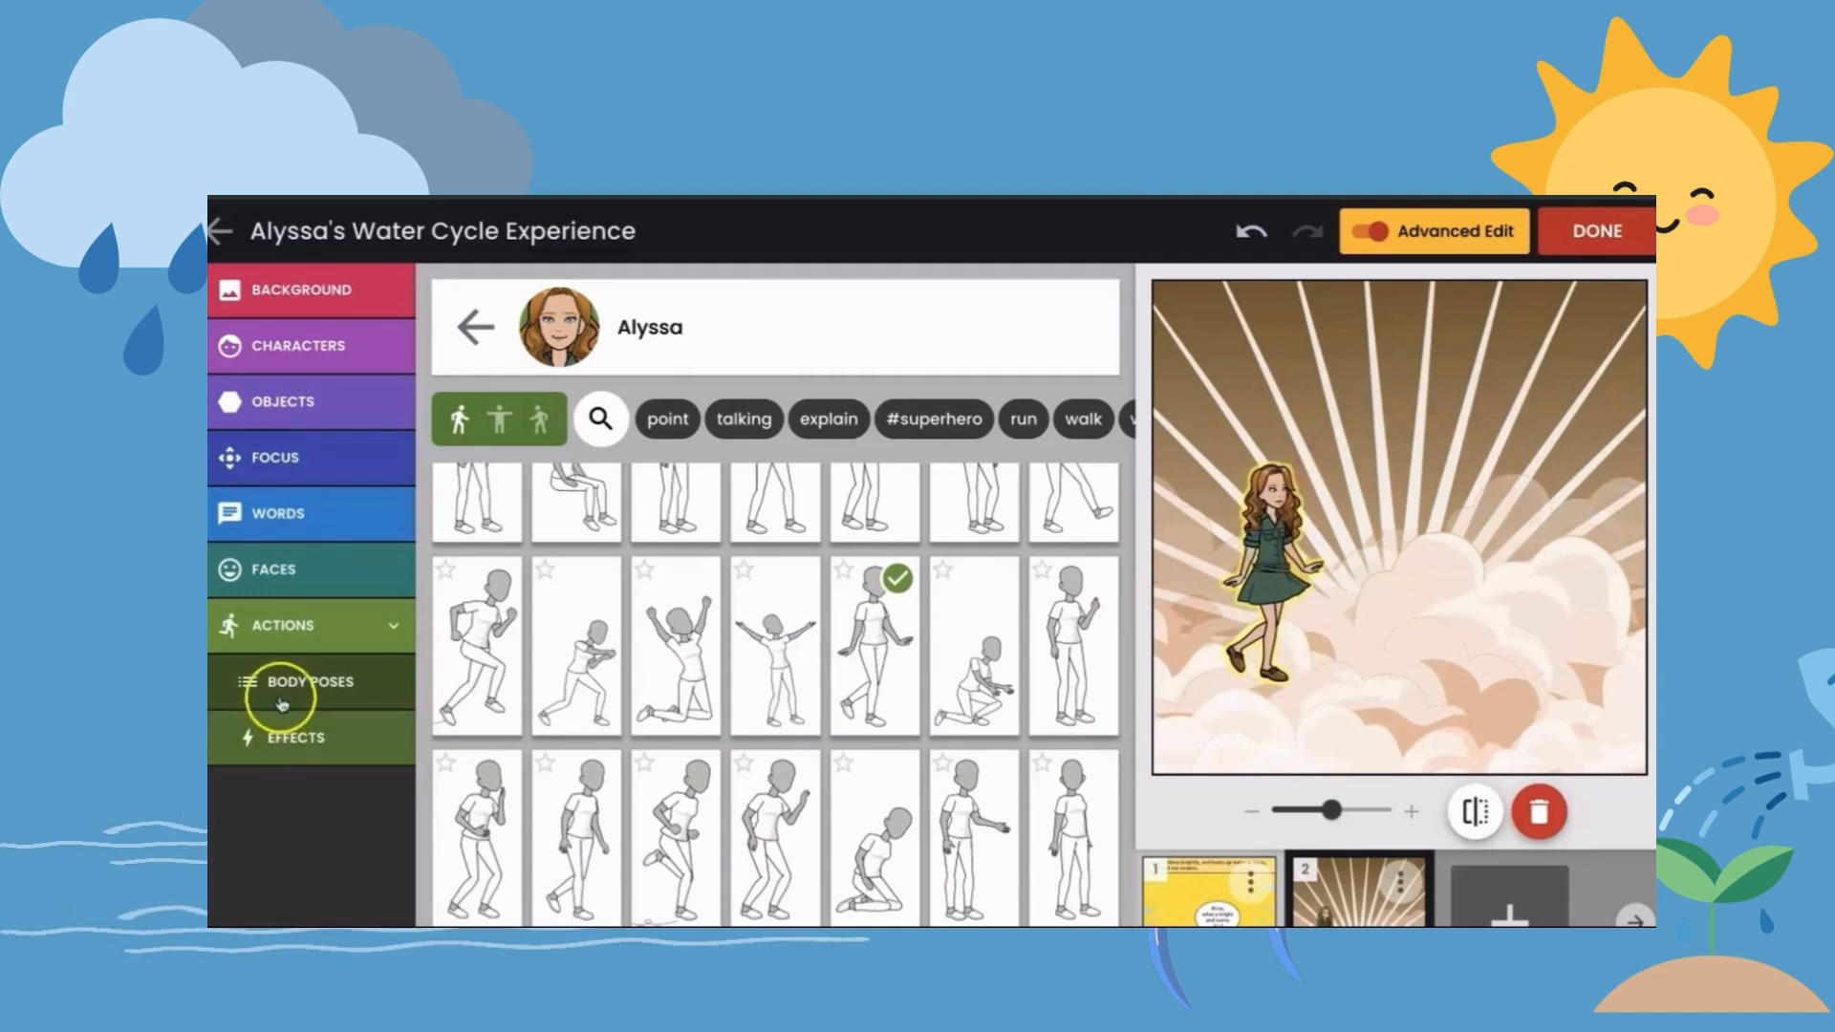
{"action": "left_click", "coordinate": [319, 567]}
{"action": "left_click", "coordinate": [318, 627]}
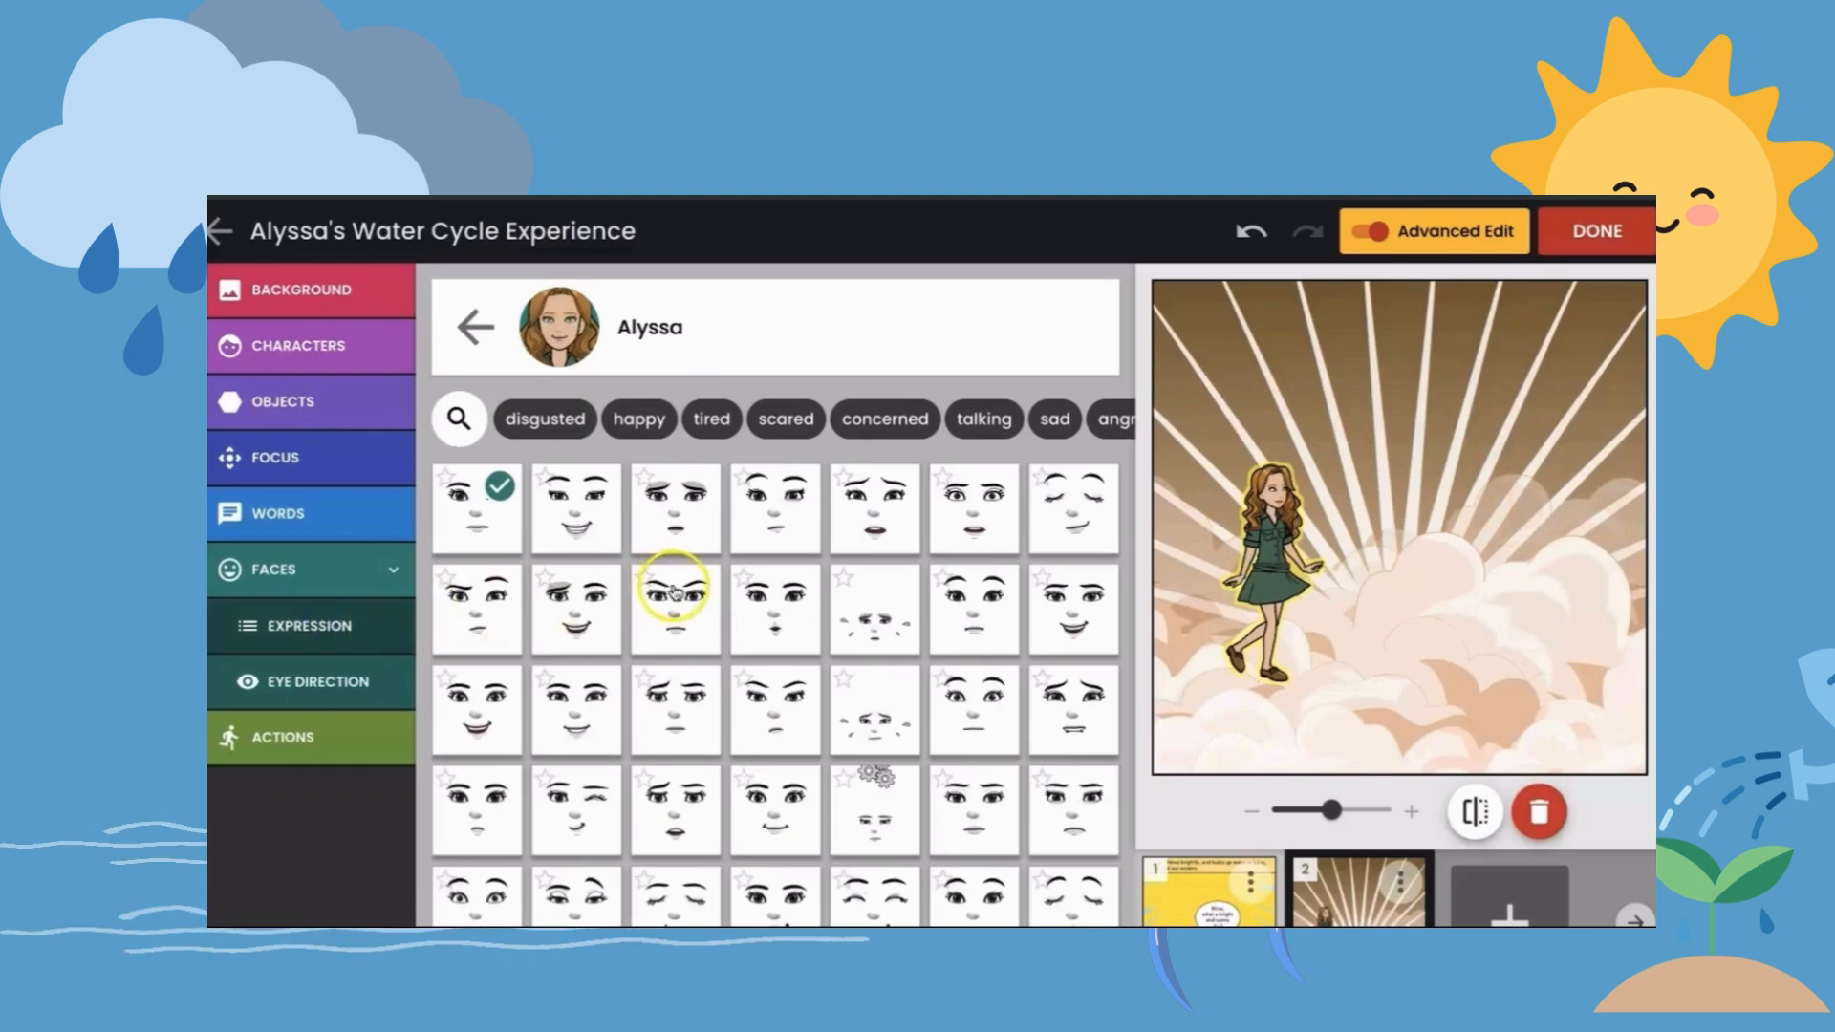
{"action": "scroll", "coordinate": [865, 731], "scroll_direction": "down", "scroll_amount": 2}
{"action": "scroll", "coordinate": [866, 710], "scroll_direction": "down", "scroll_amount": 4}
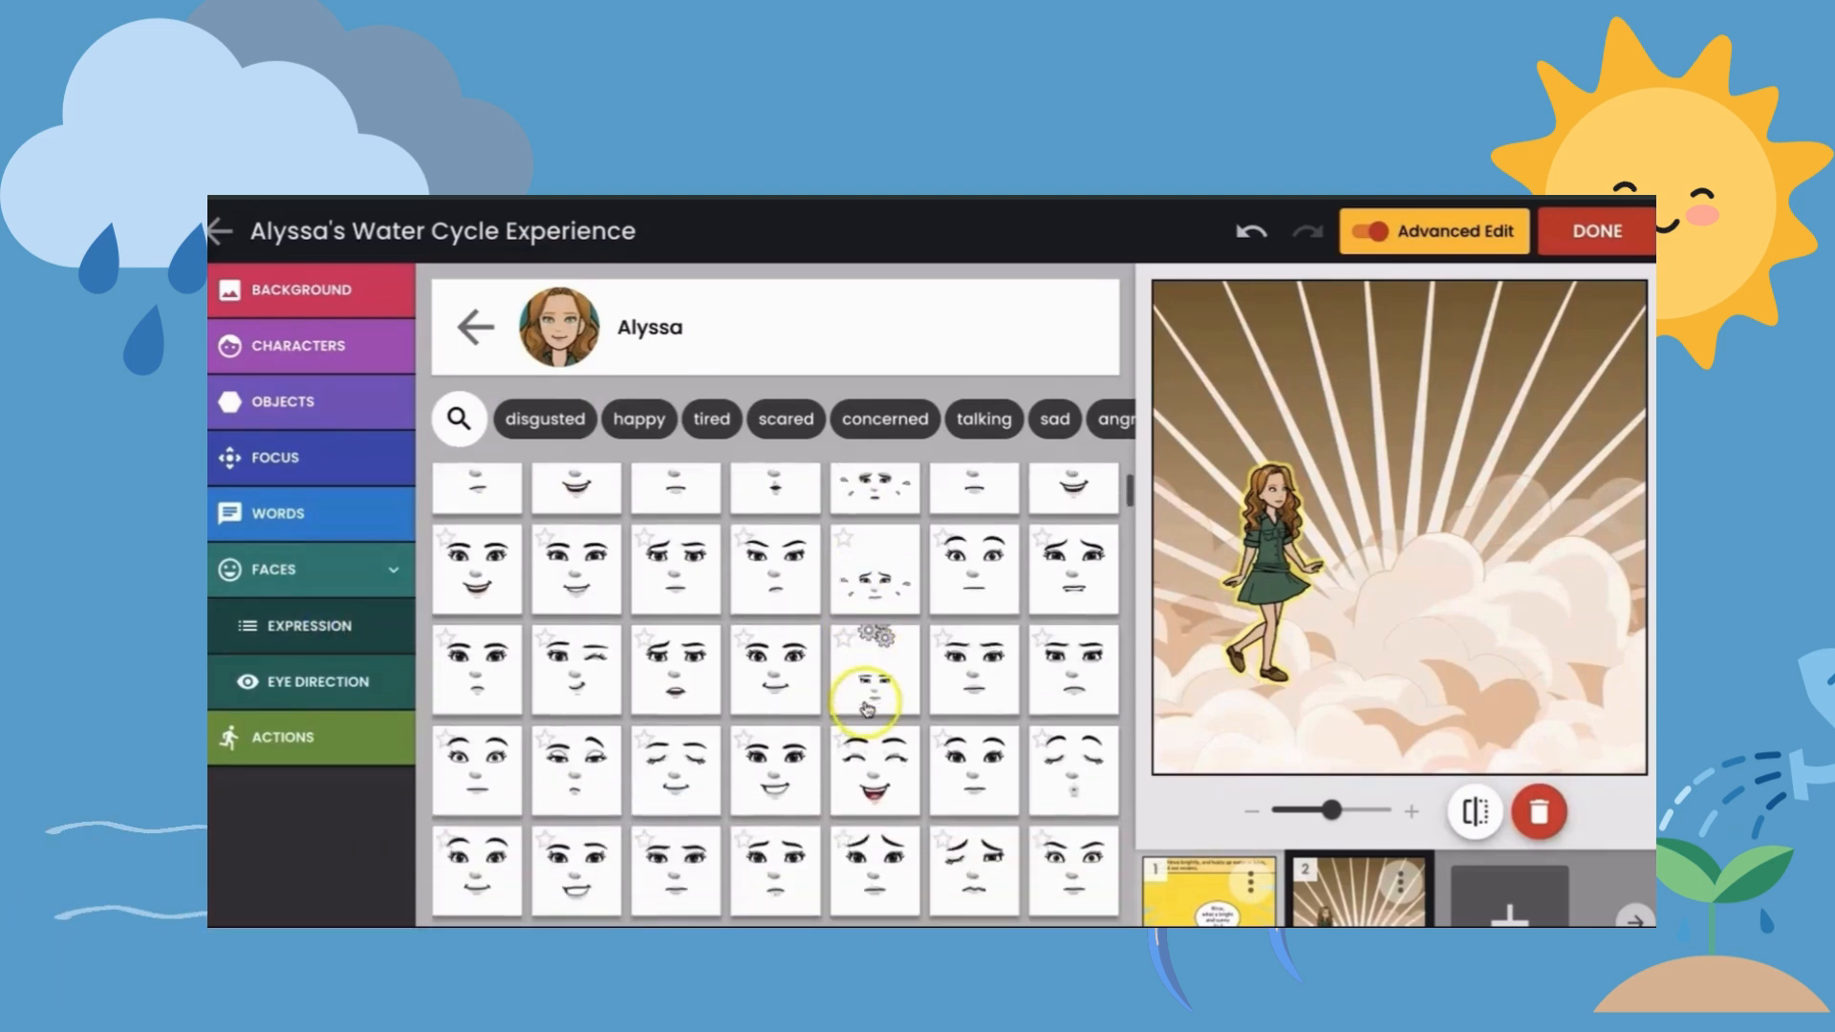
{"action": "scroll", "coordinate": [877, 820], "scroll_direction": "down", "scroll_amount": 2}
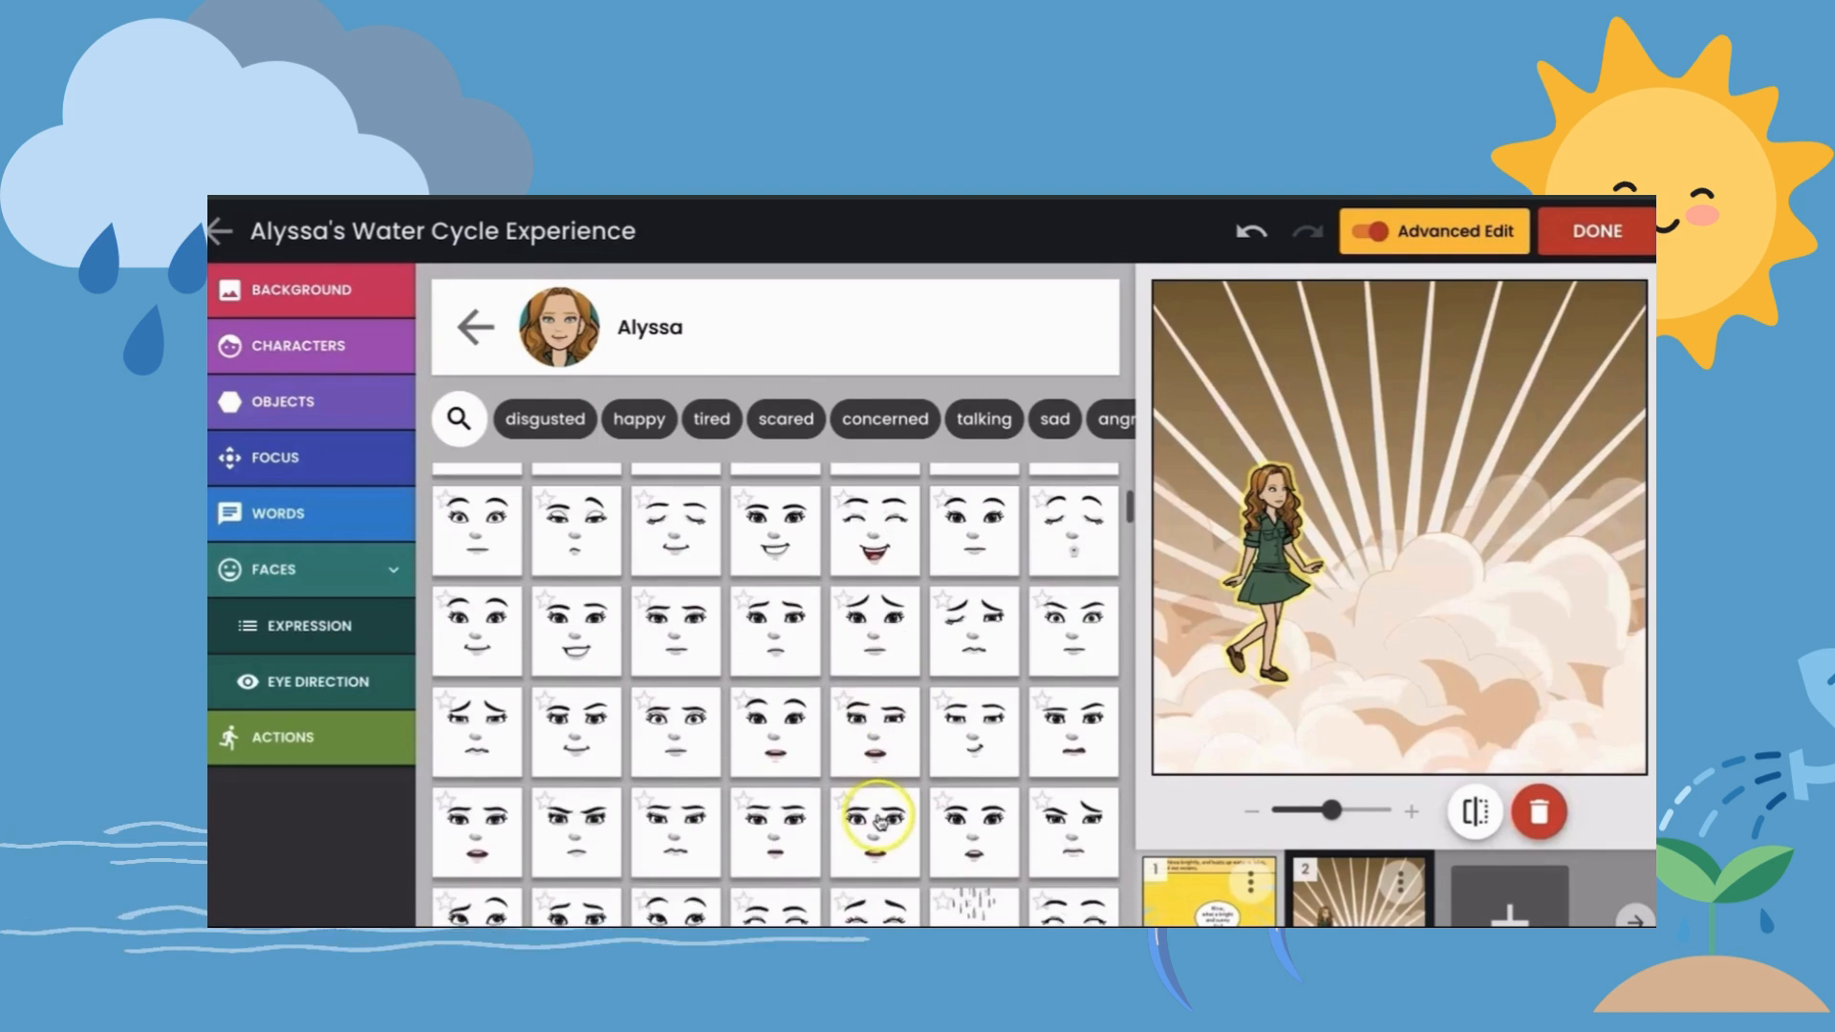
{"action": "left_click", "coordinate": [880, 541]}
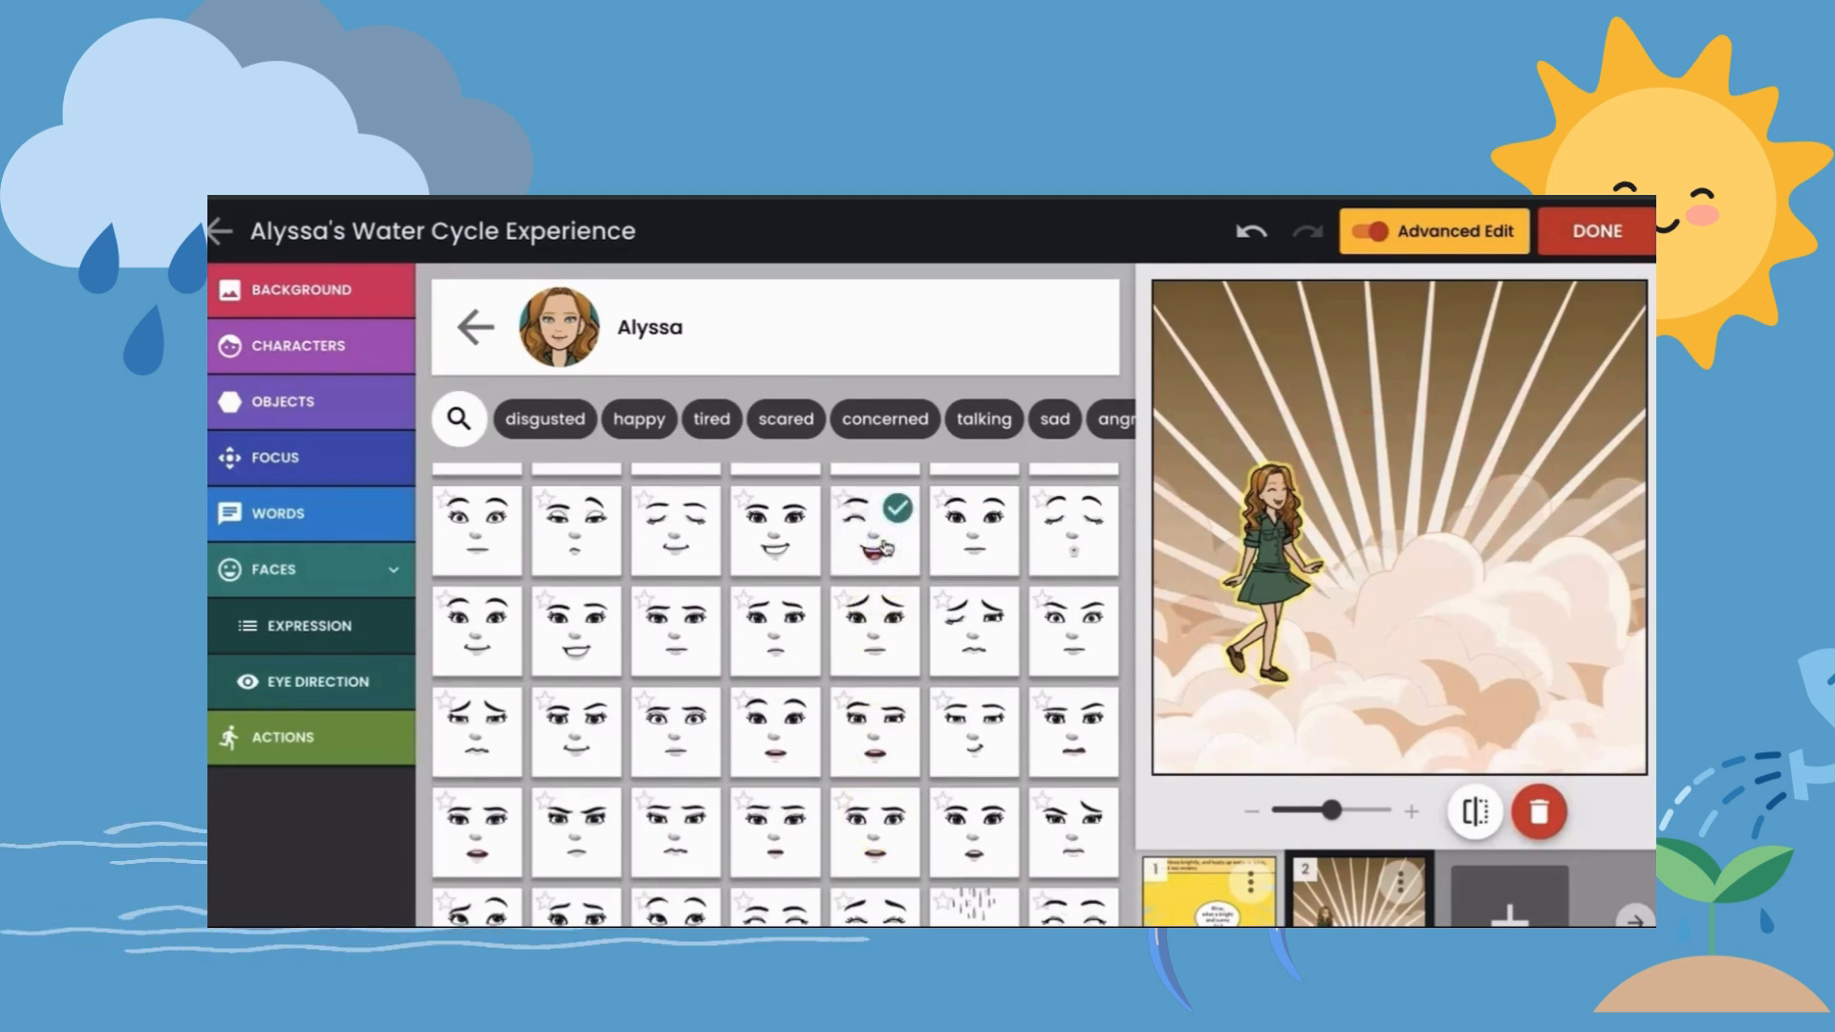
- Give the character a speech bubble reading "Wow, it's chilly up here!" and place it beside her head
{"action": "left_click", "coordinate": [284, 516]}
{"action": "left_click", "coordinate": [308, 571]}
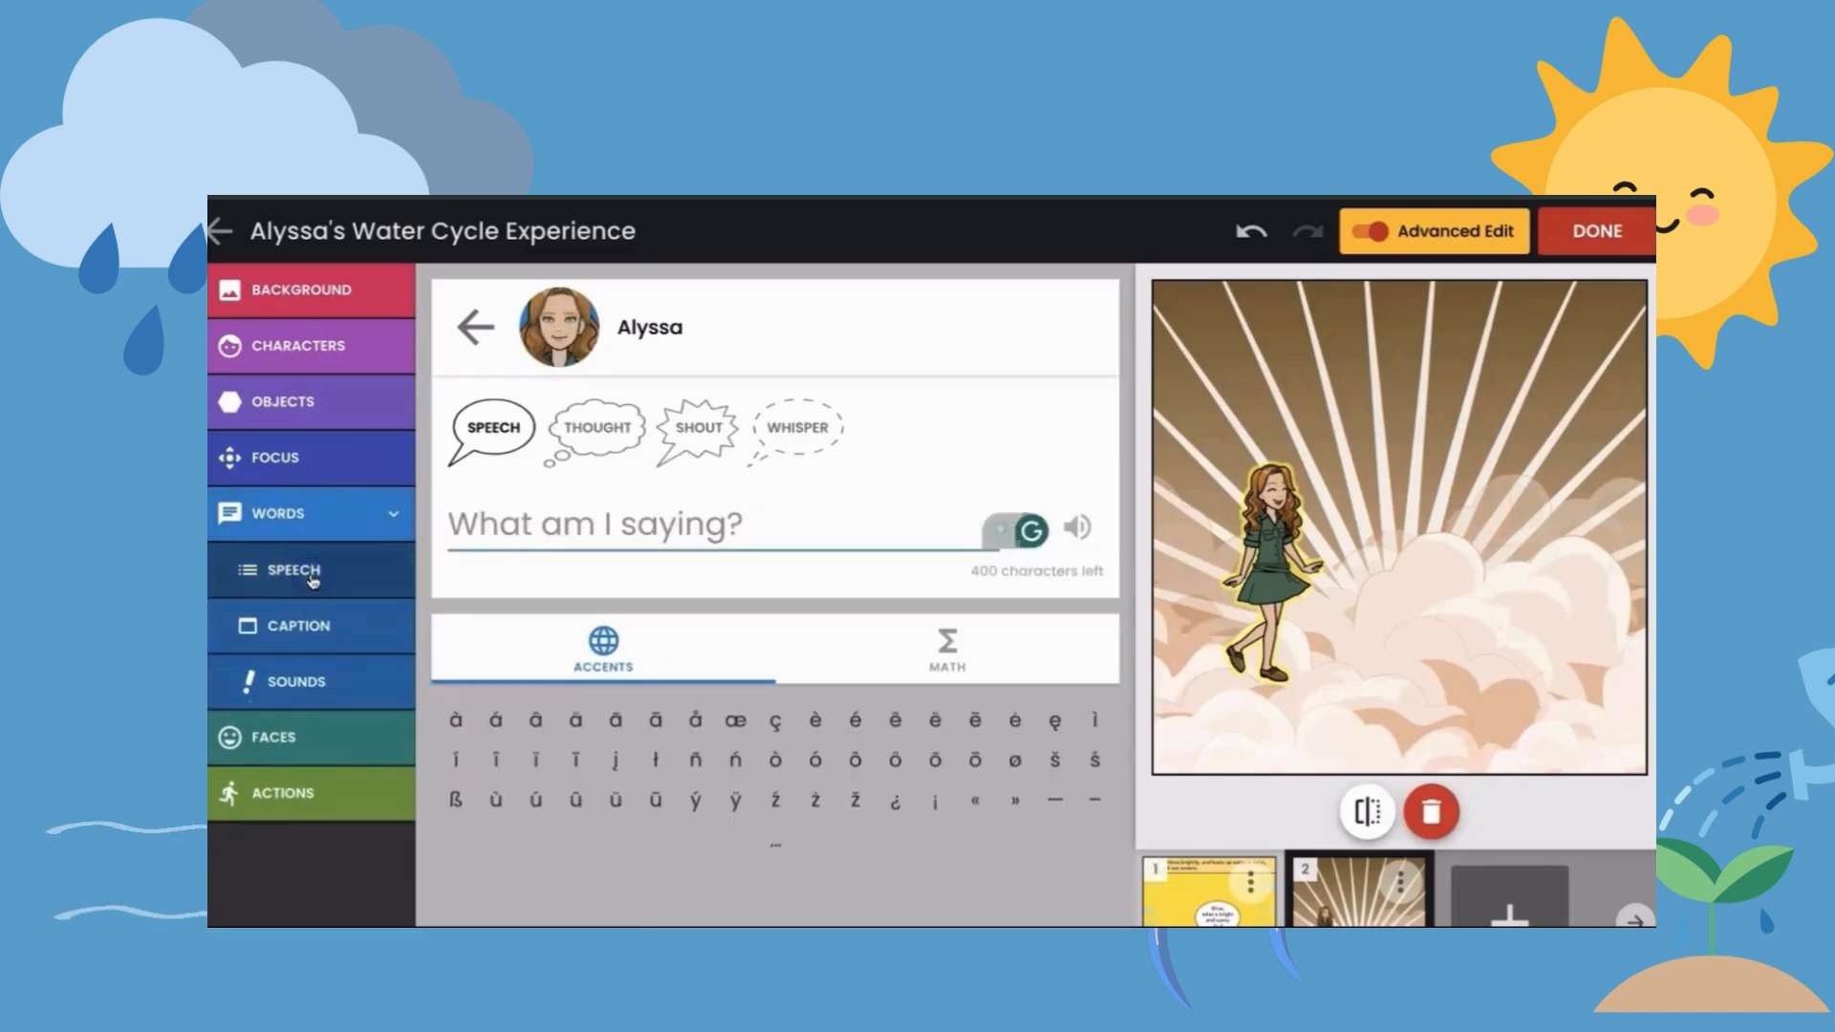
{"action": "key", "text": "shift"}
{"action": "type", "text": "Wow, it'"}
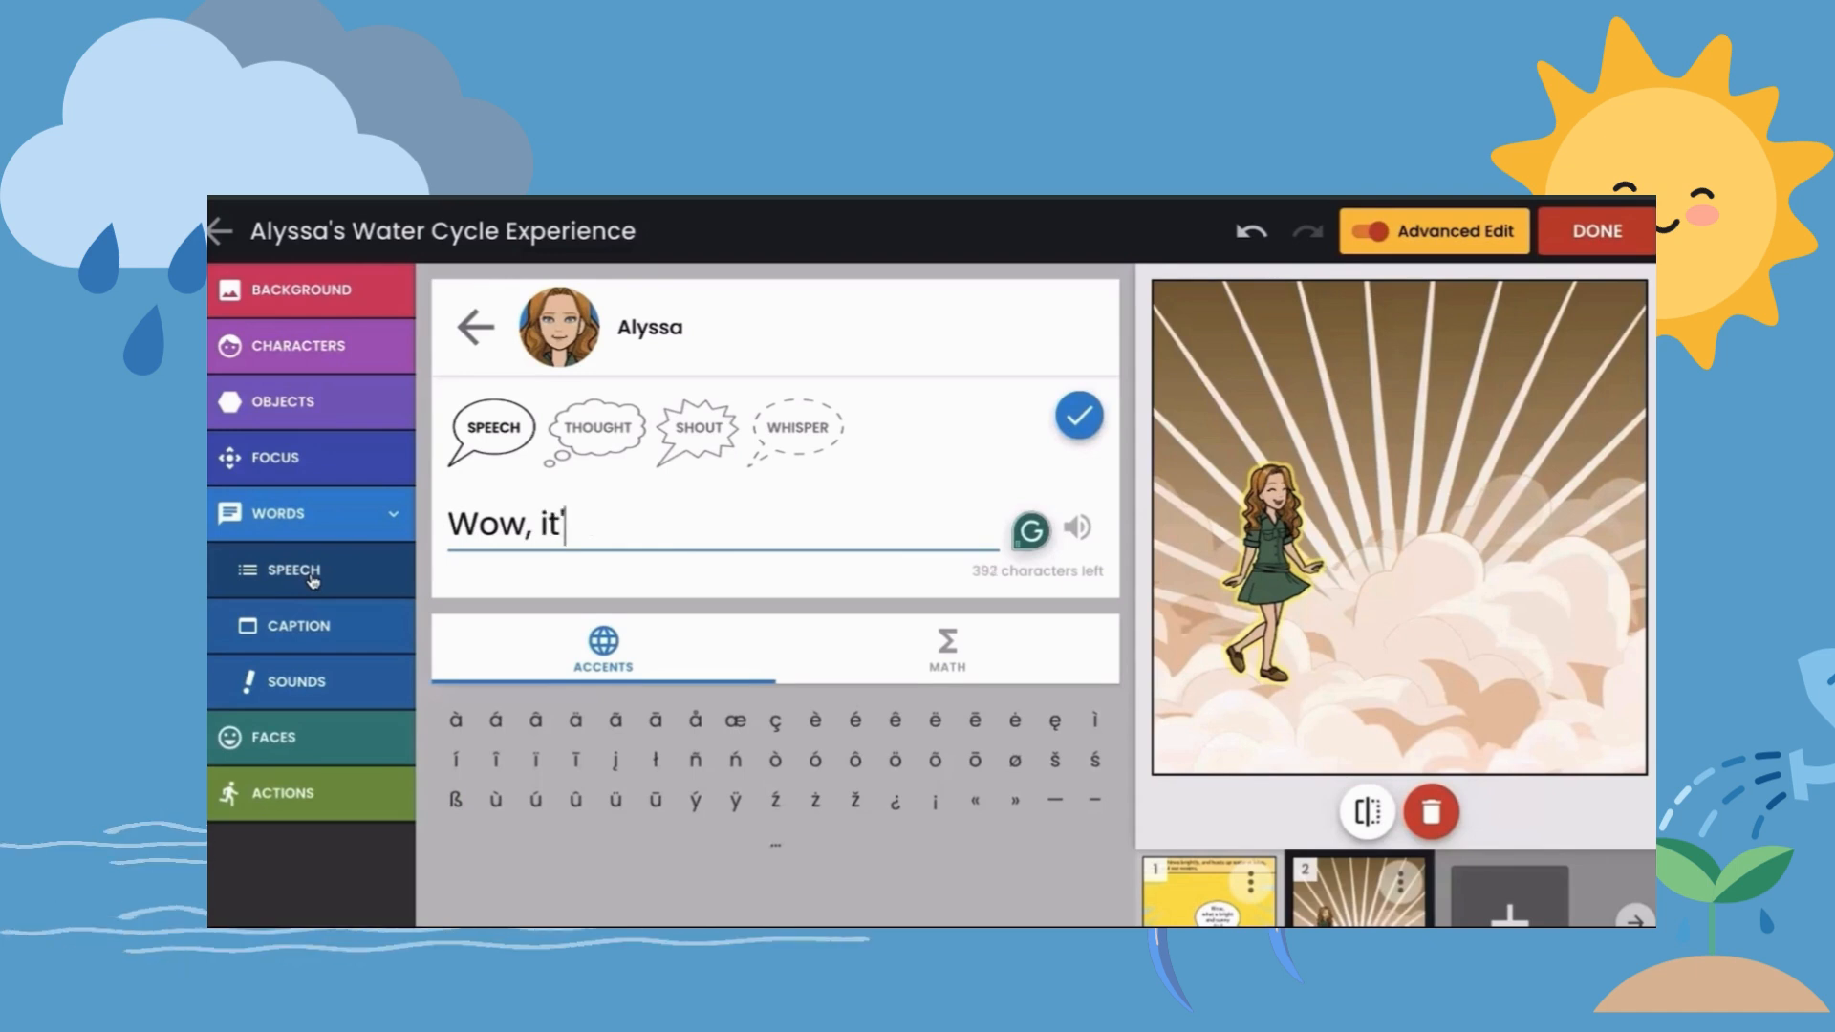
{"action": "type", "text": "s chilly up here!"}
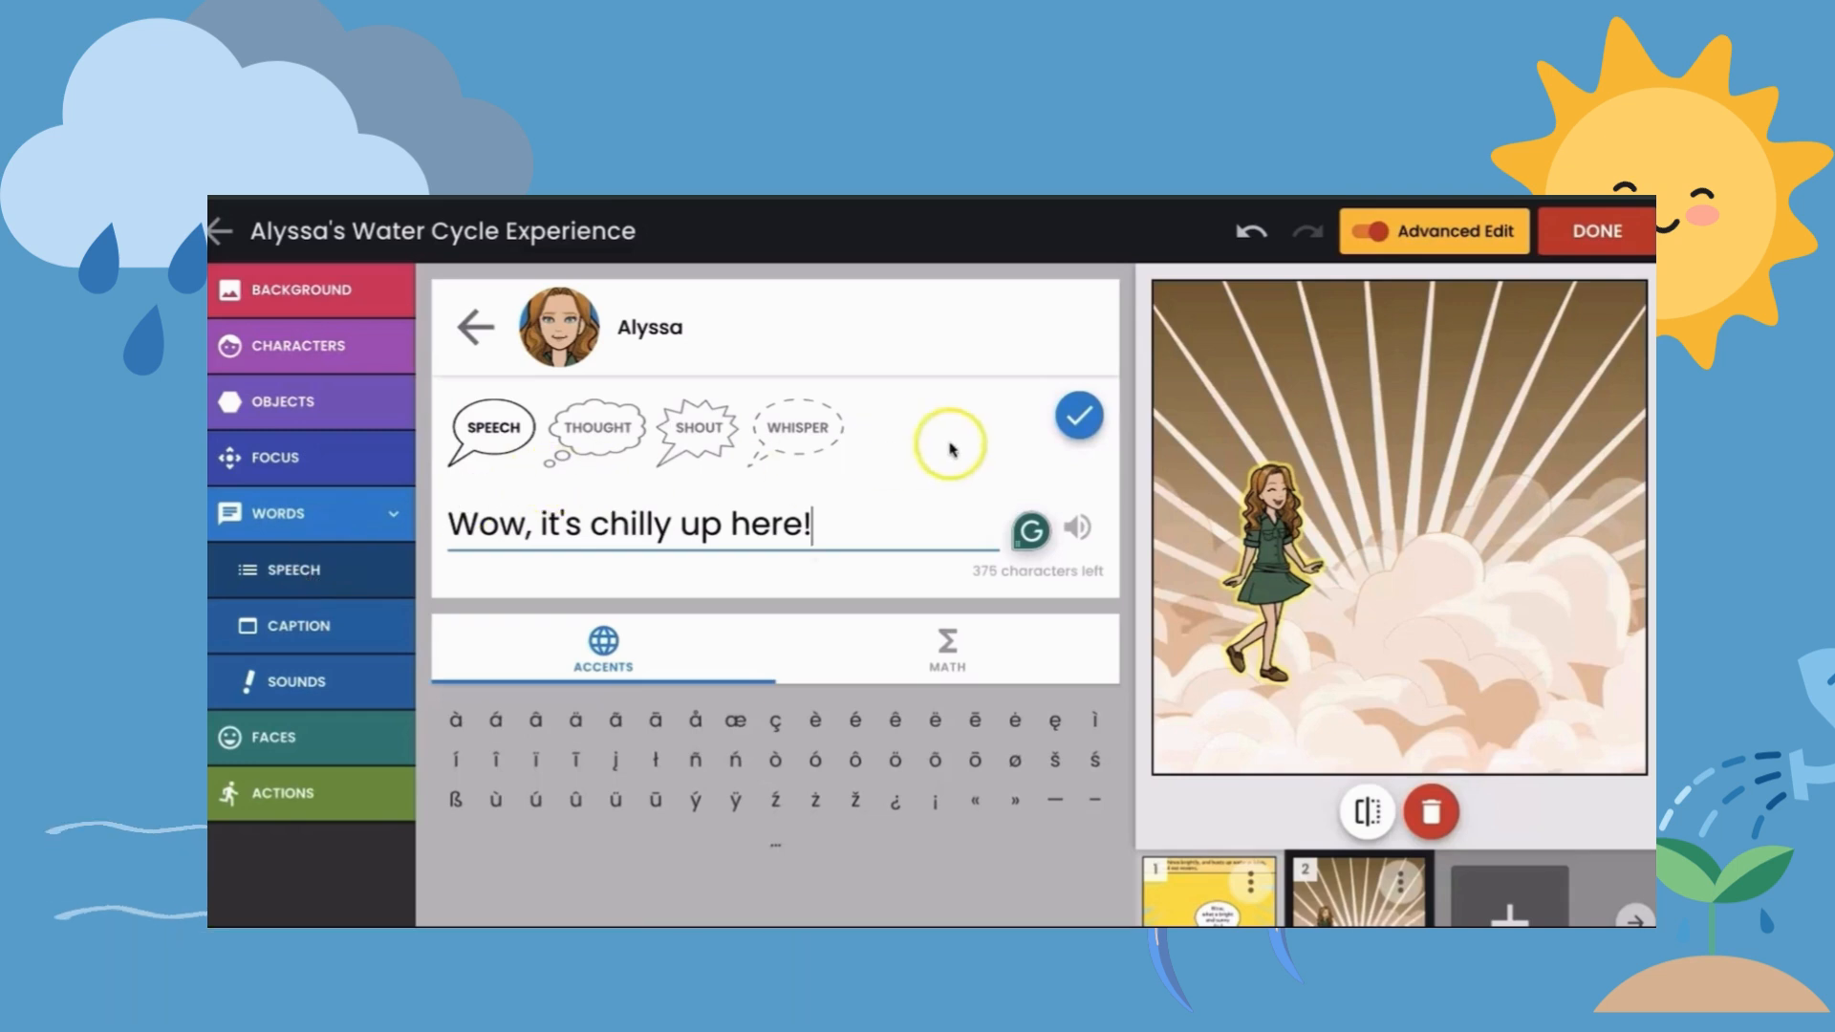
{"action": "left_click", "coordinate": [1077, 417]}
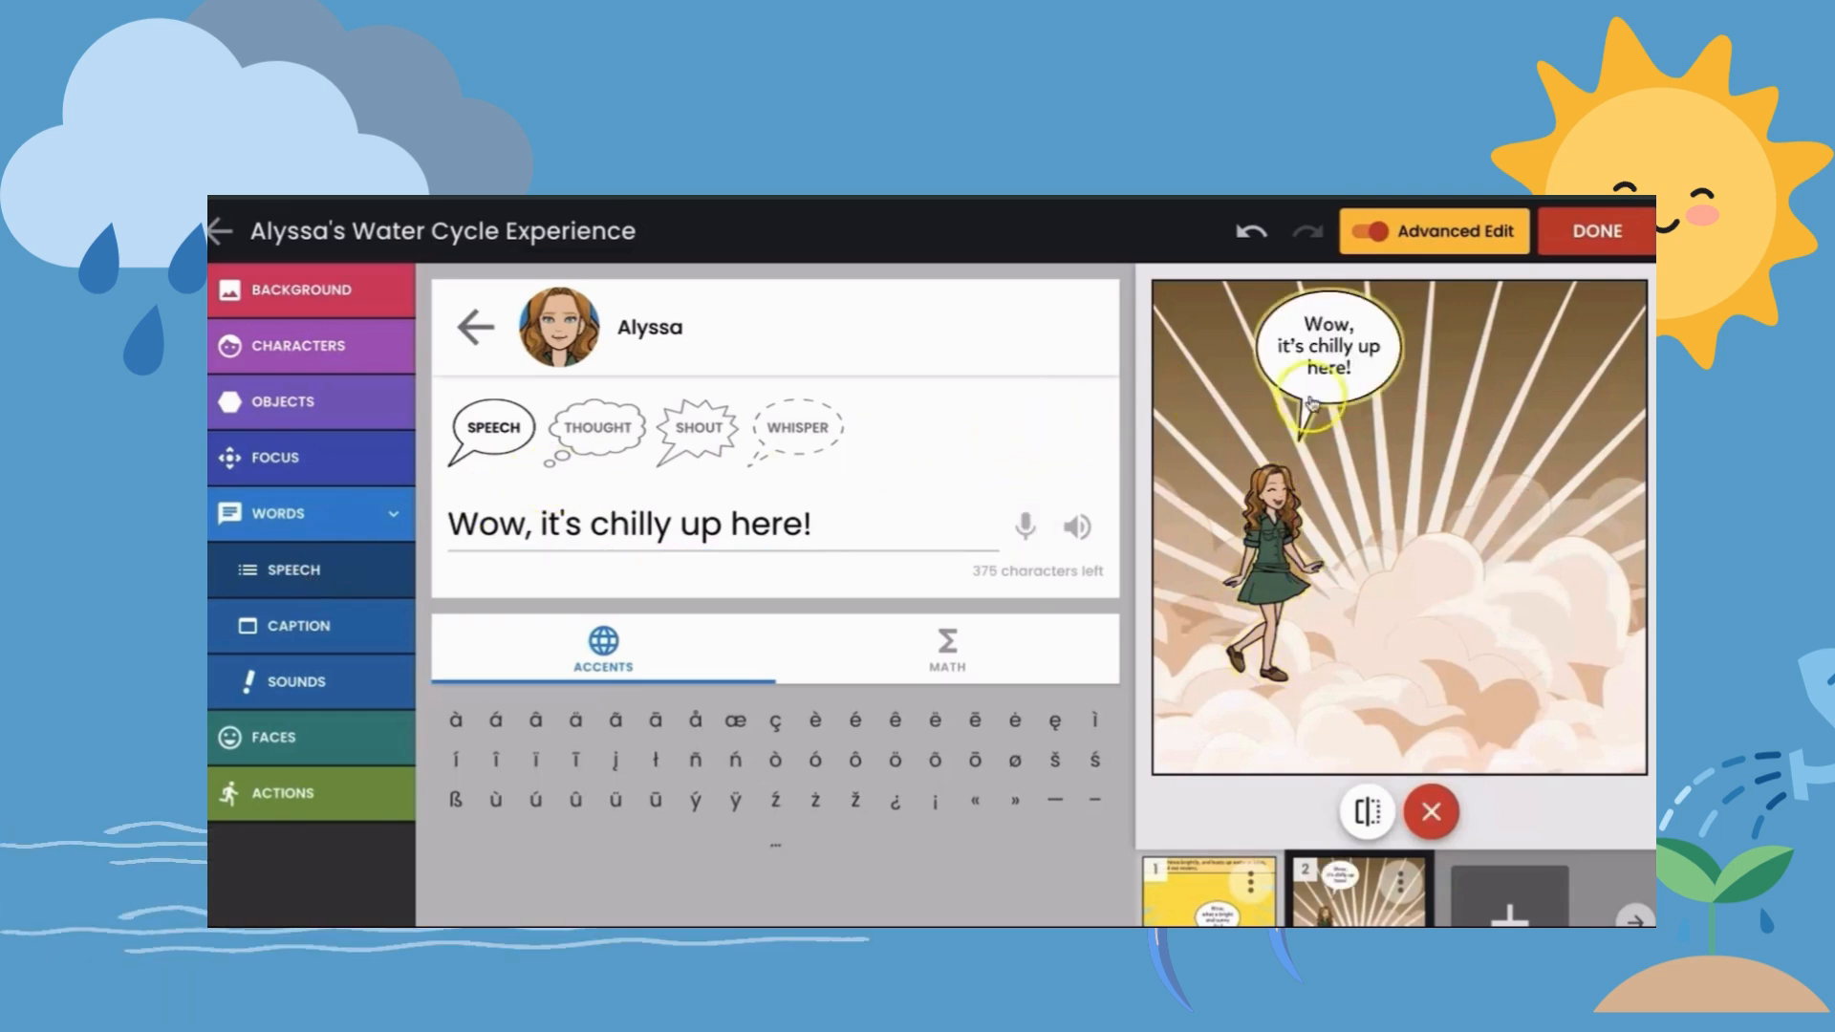
{"action": "left_click_drag", "start_coordinate": [1374, 394], "coordinate": [1436, 484]}
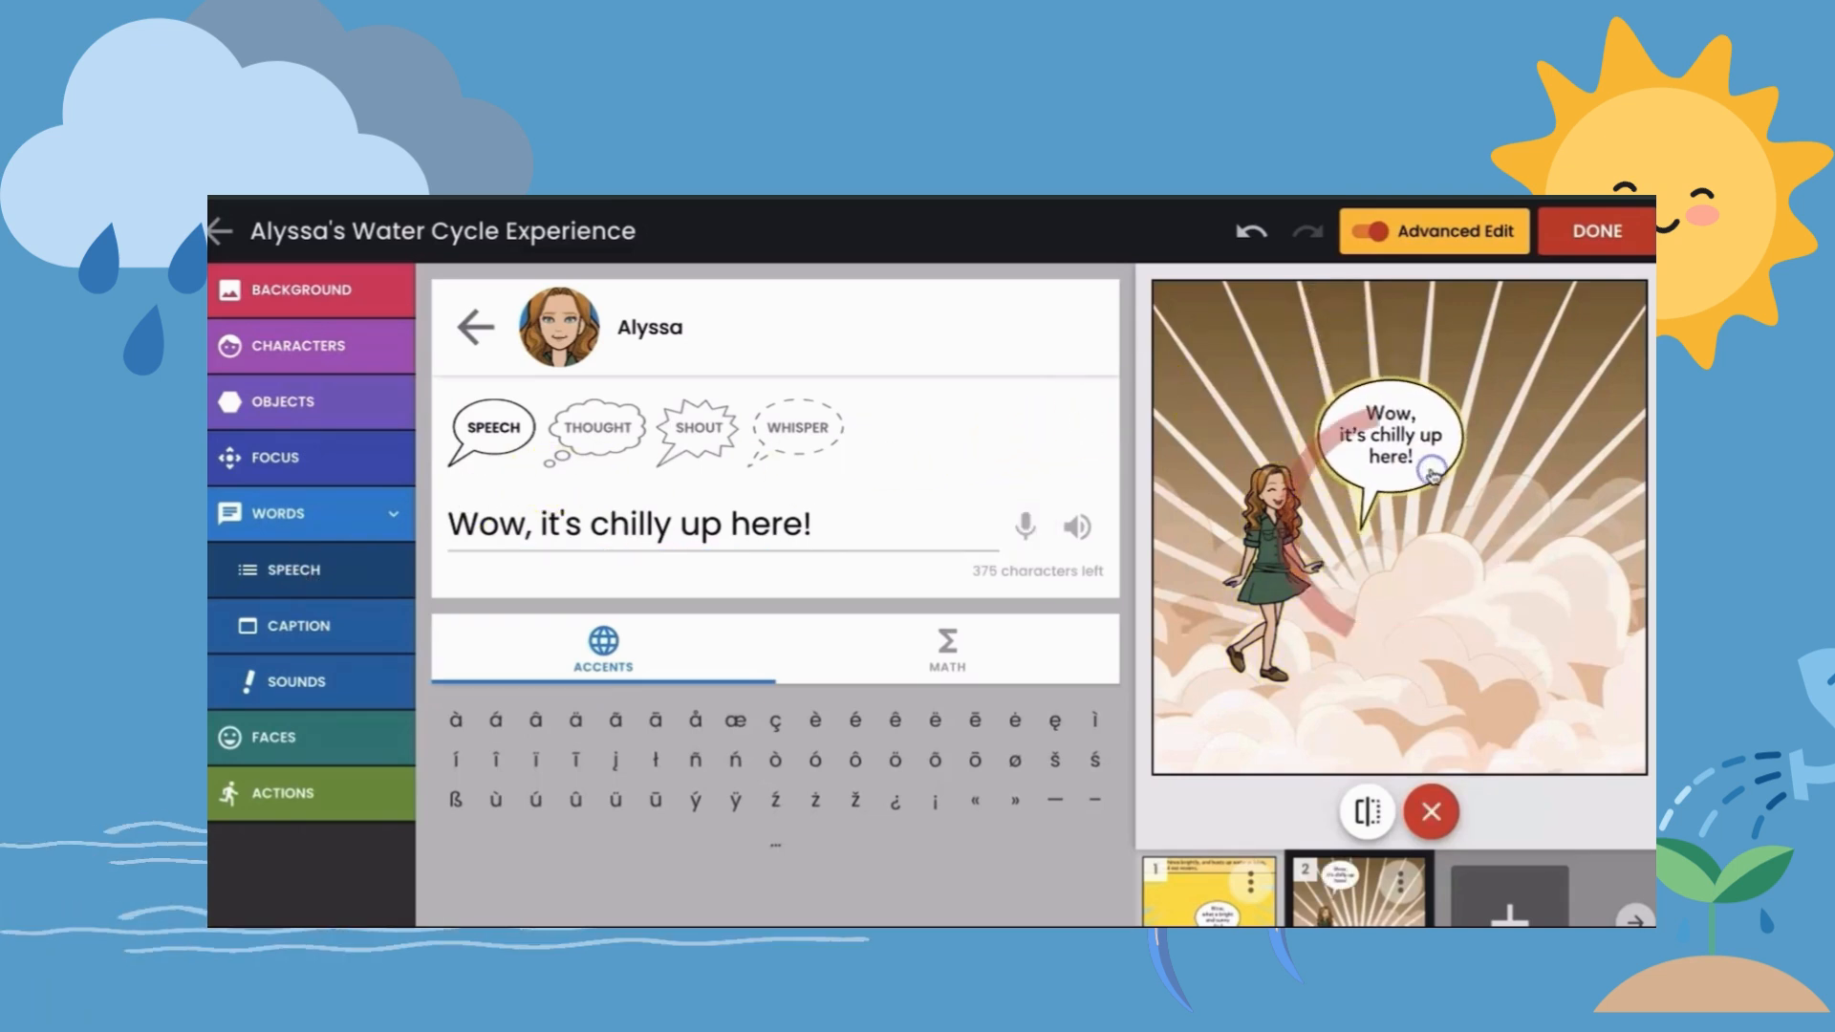
- Caption the second panel's top edge with "The water vapor cools down and forms clouds."
{"action": "left_click", "coordinate": [335, 621]}
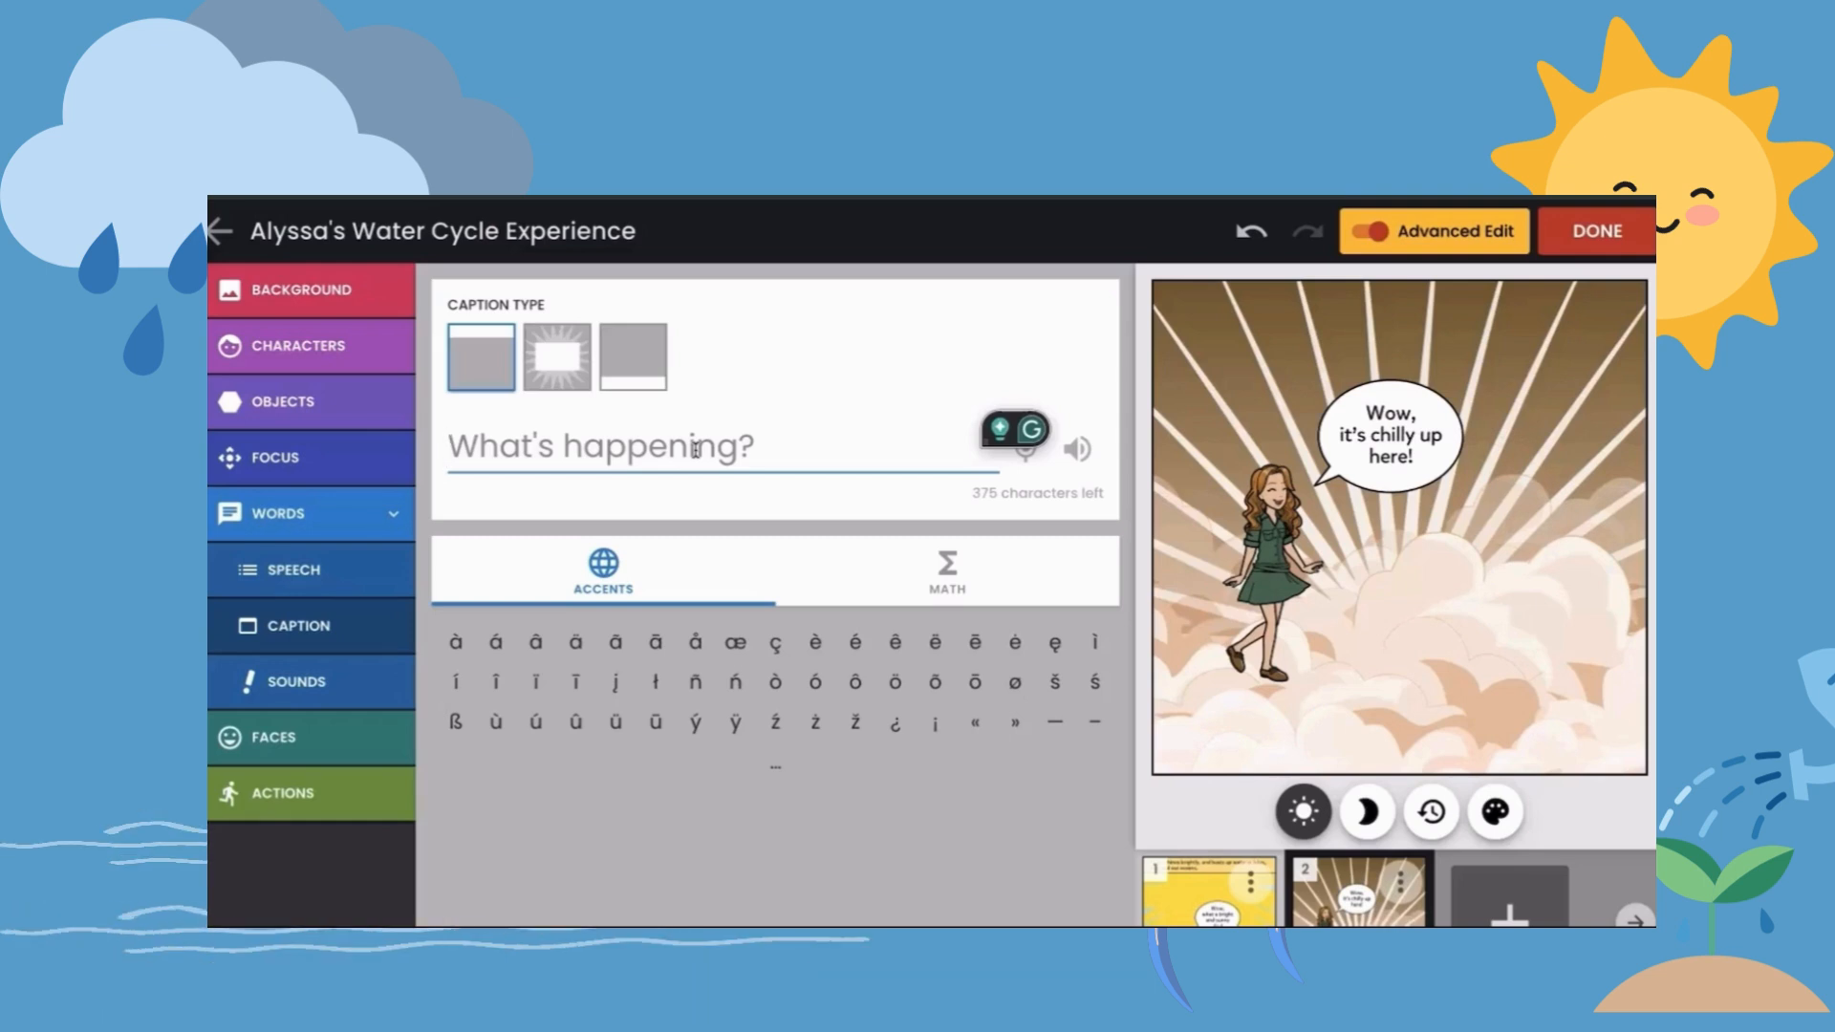
{"action": "left_click", "coordinate": [696, 449]}
{"action": "type", "text": "The water vapor coo"}
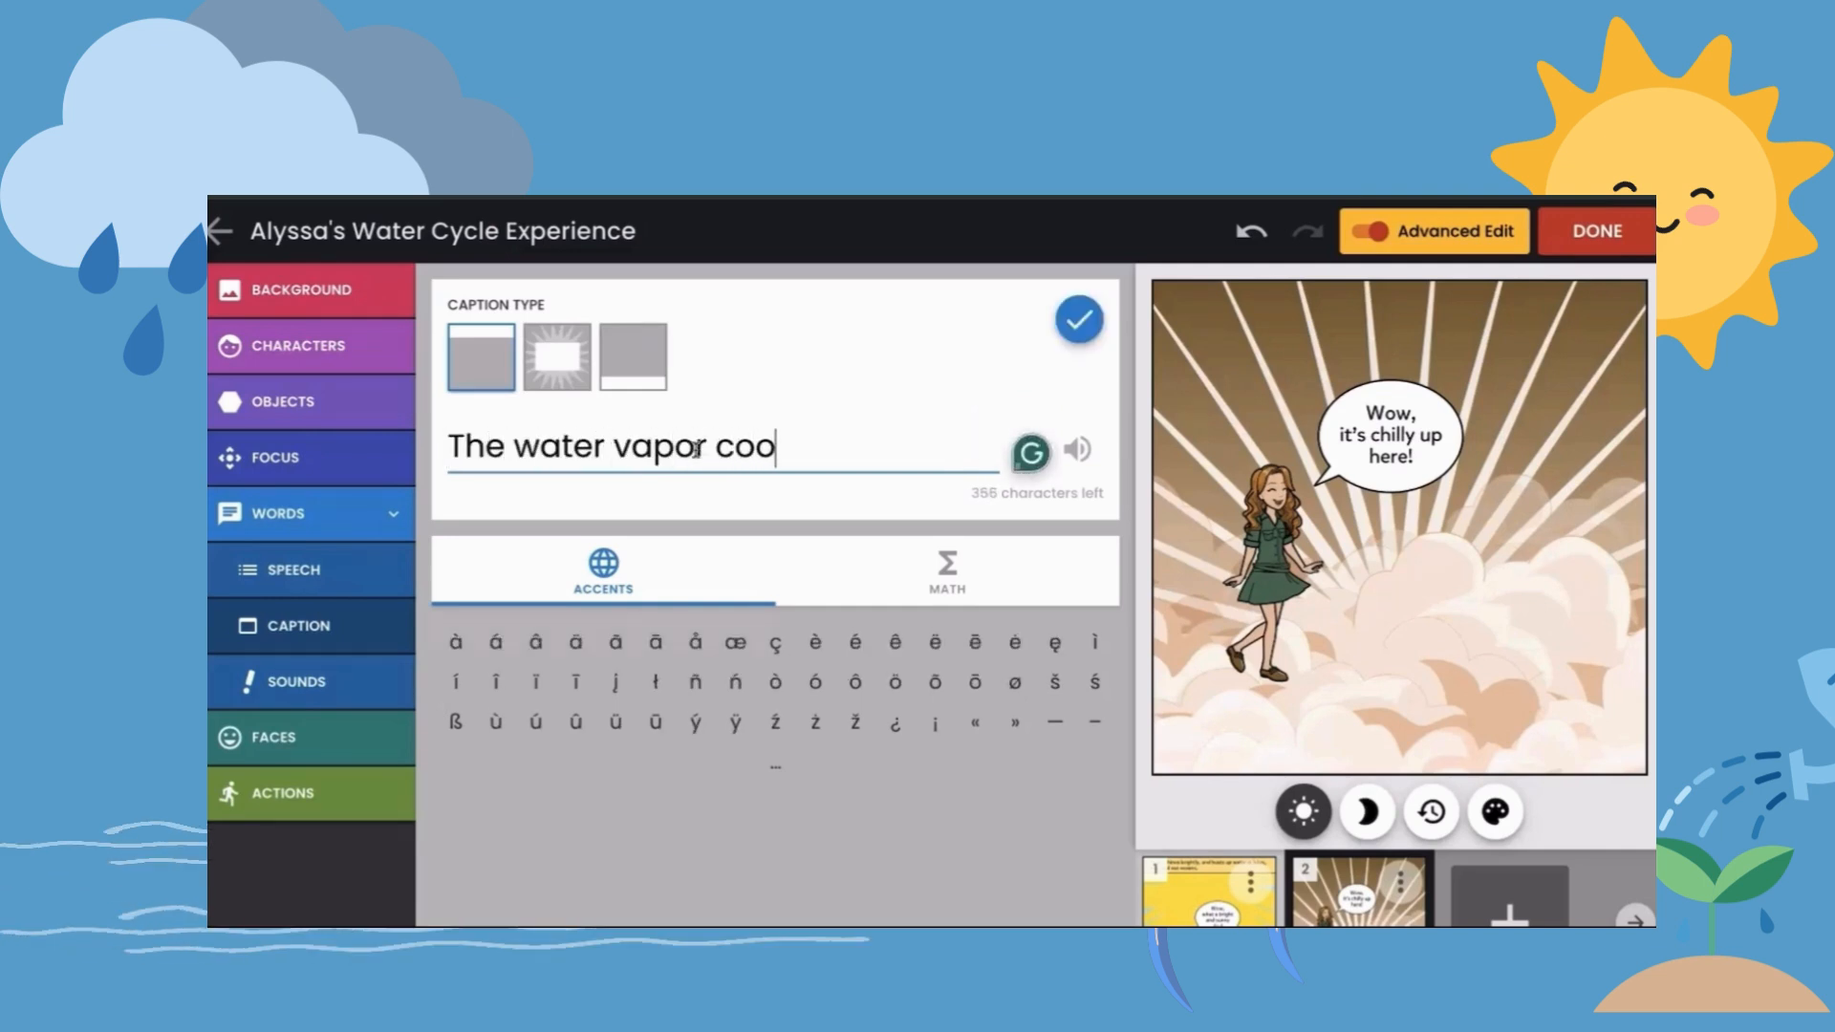
{"action": "type", "text": "ls down and forms clouds."}
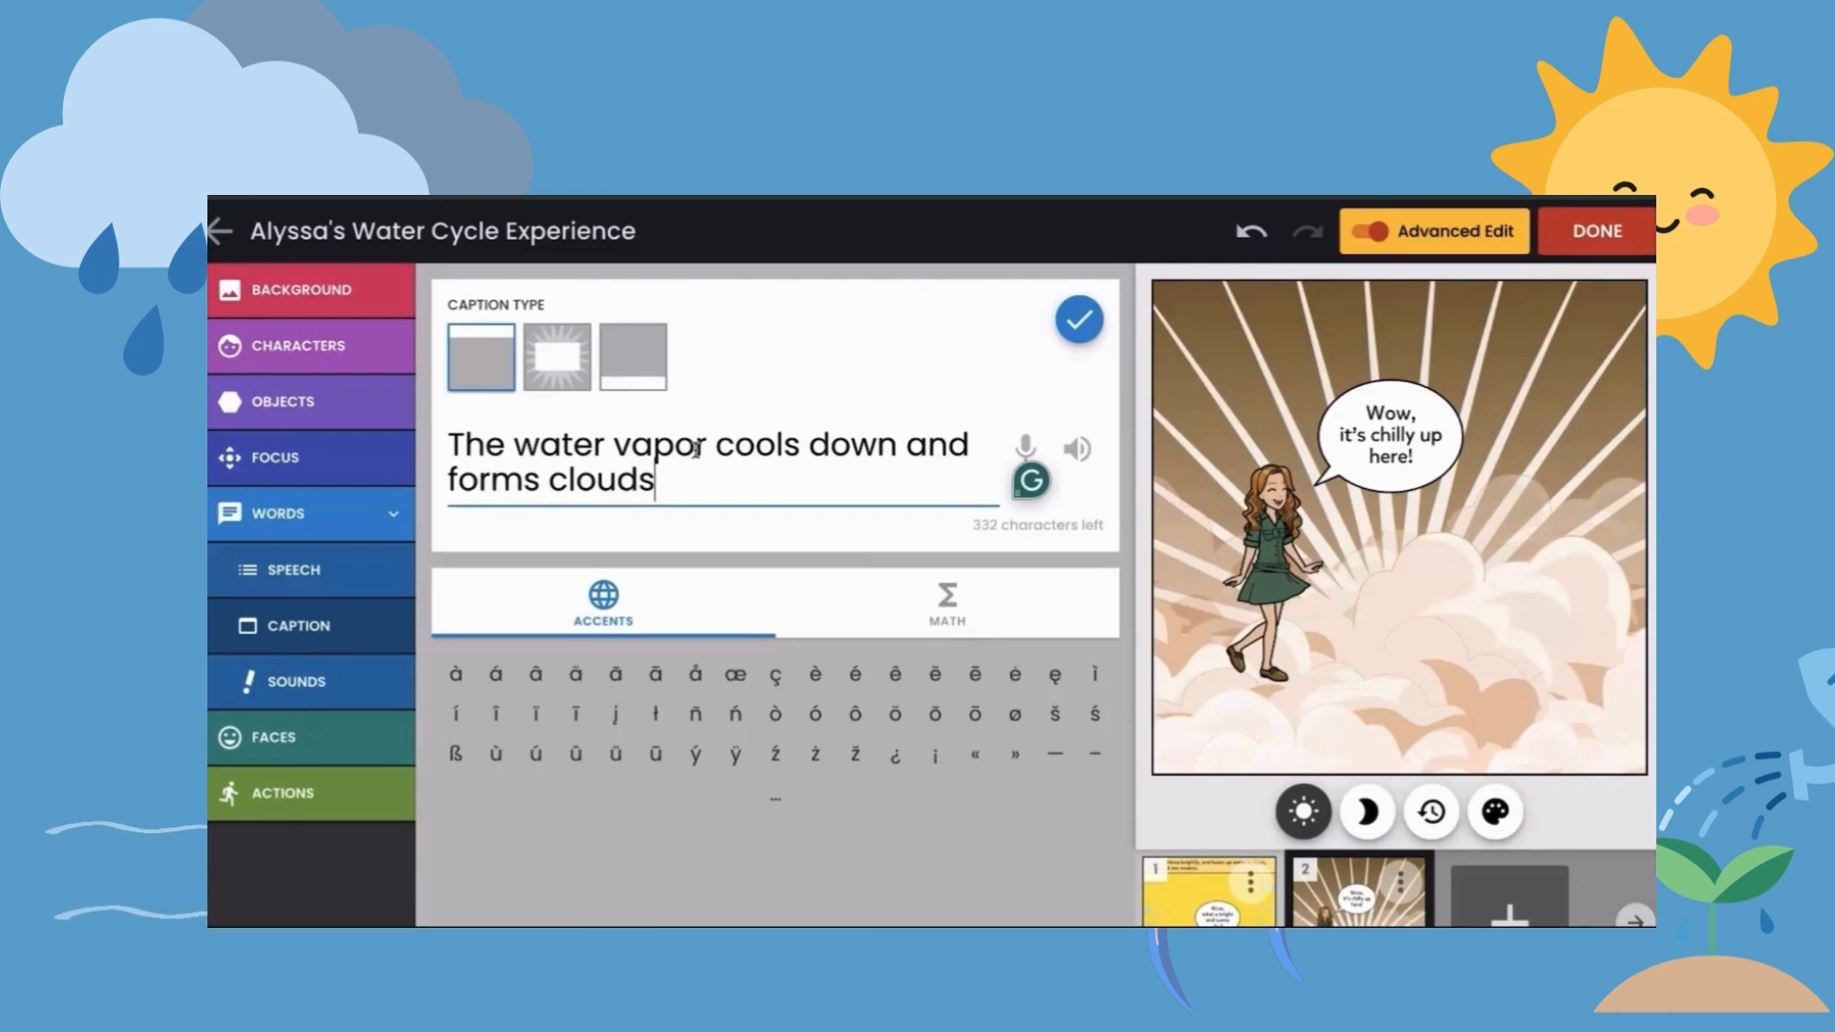
{"action": "left_click", "coordinate": [1078, 319]}
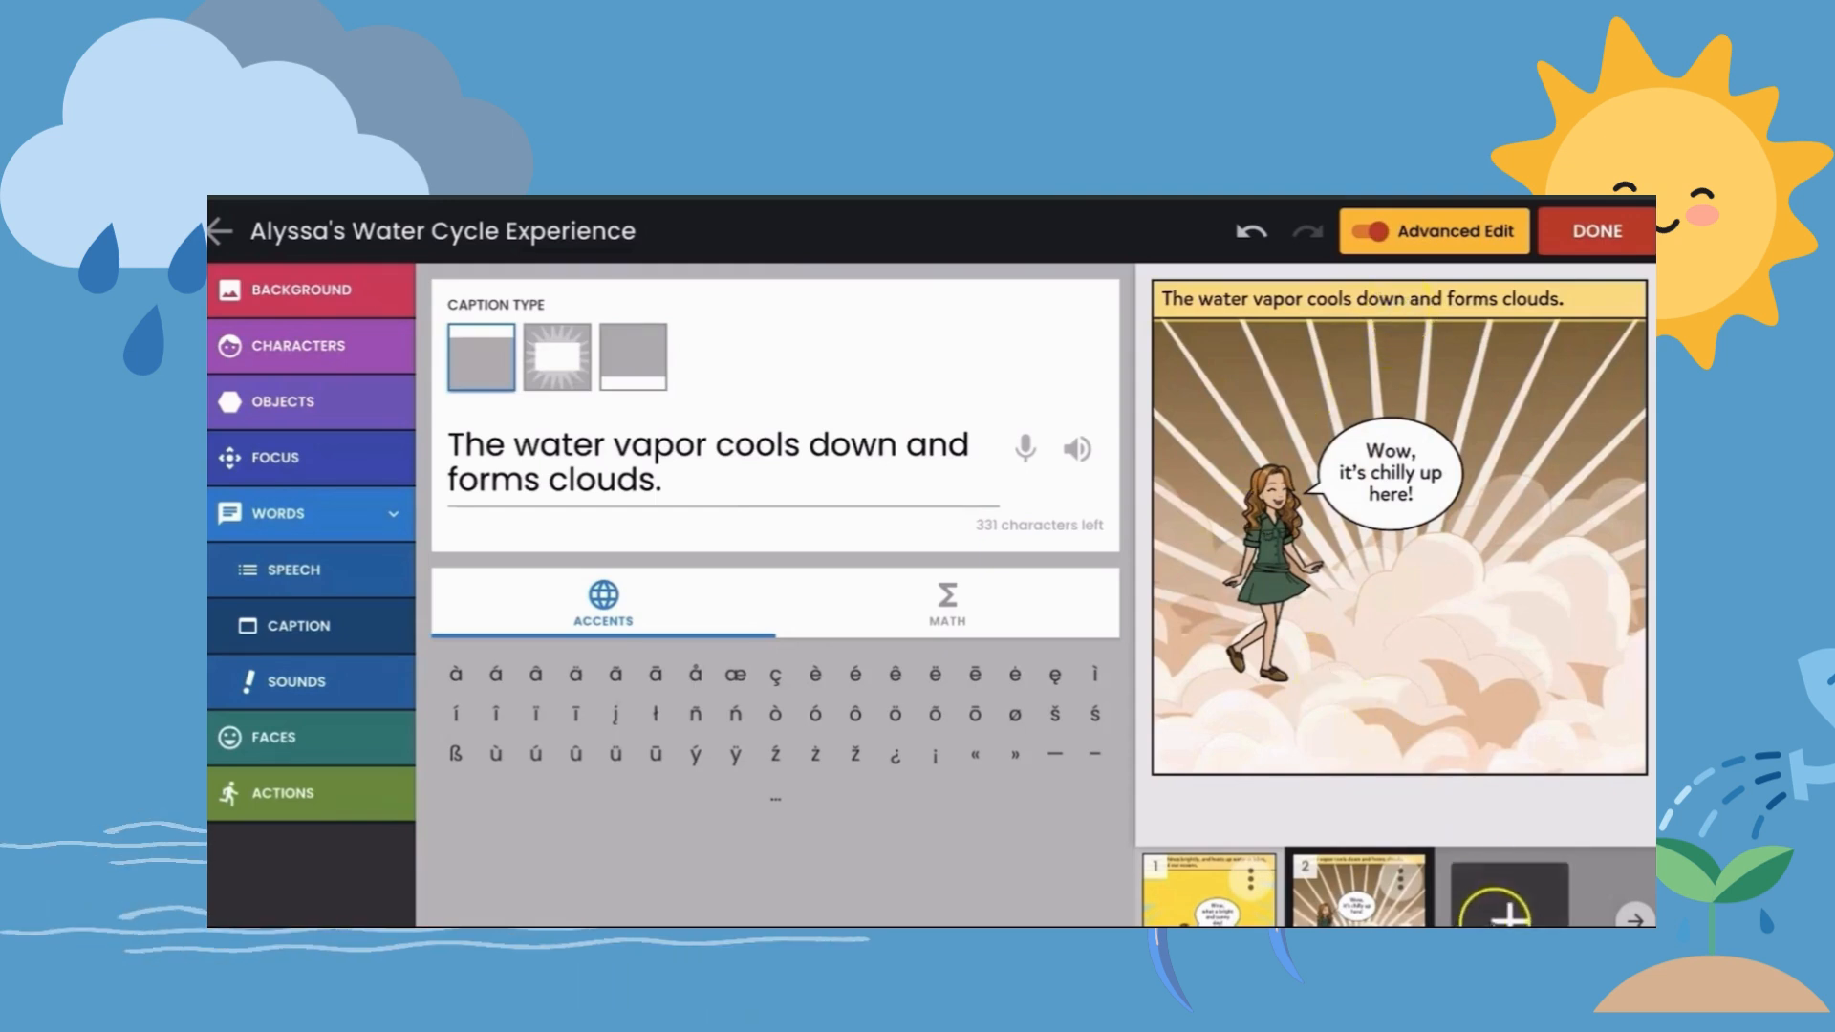
- Add a third panel, search the backgrounds for "rainy" and apply the riverside scene with a stone bridge, lantern and overhanging branch
{"action": "left_click", "coordinate": [1508, 910]}
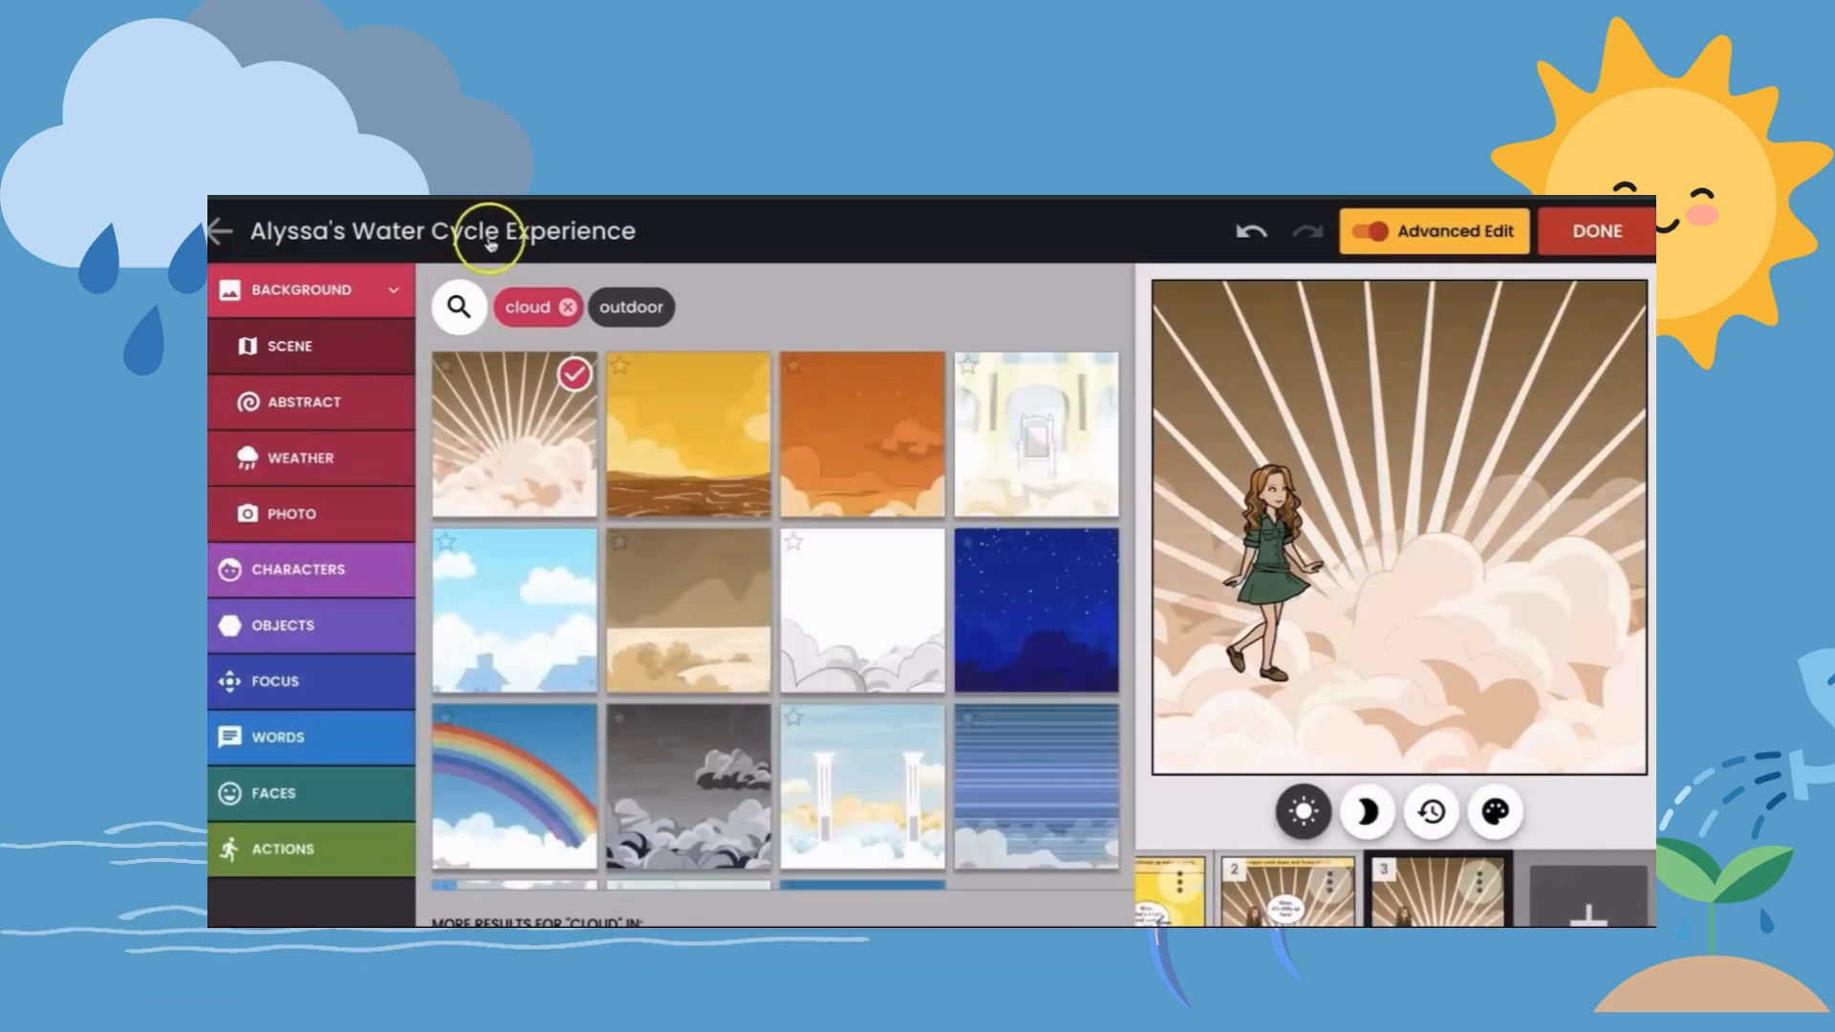
{"action": "left_click", "coordinate": [463, 306]}
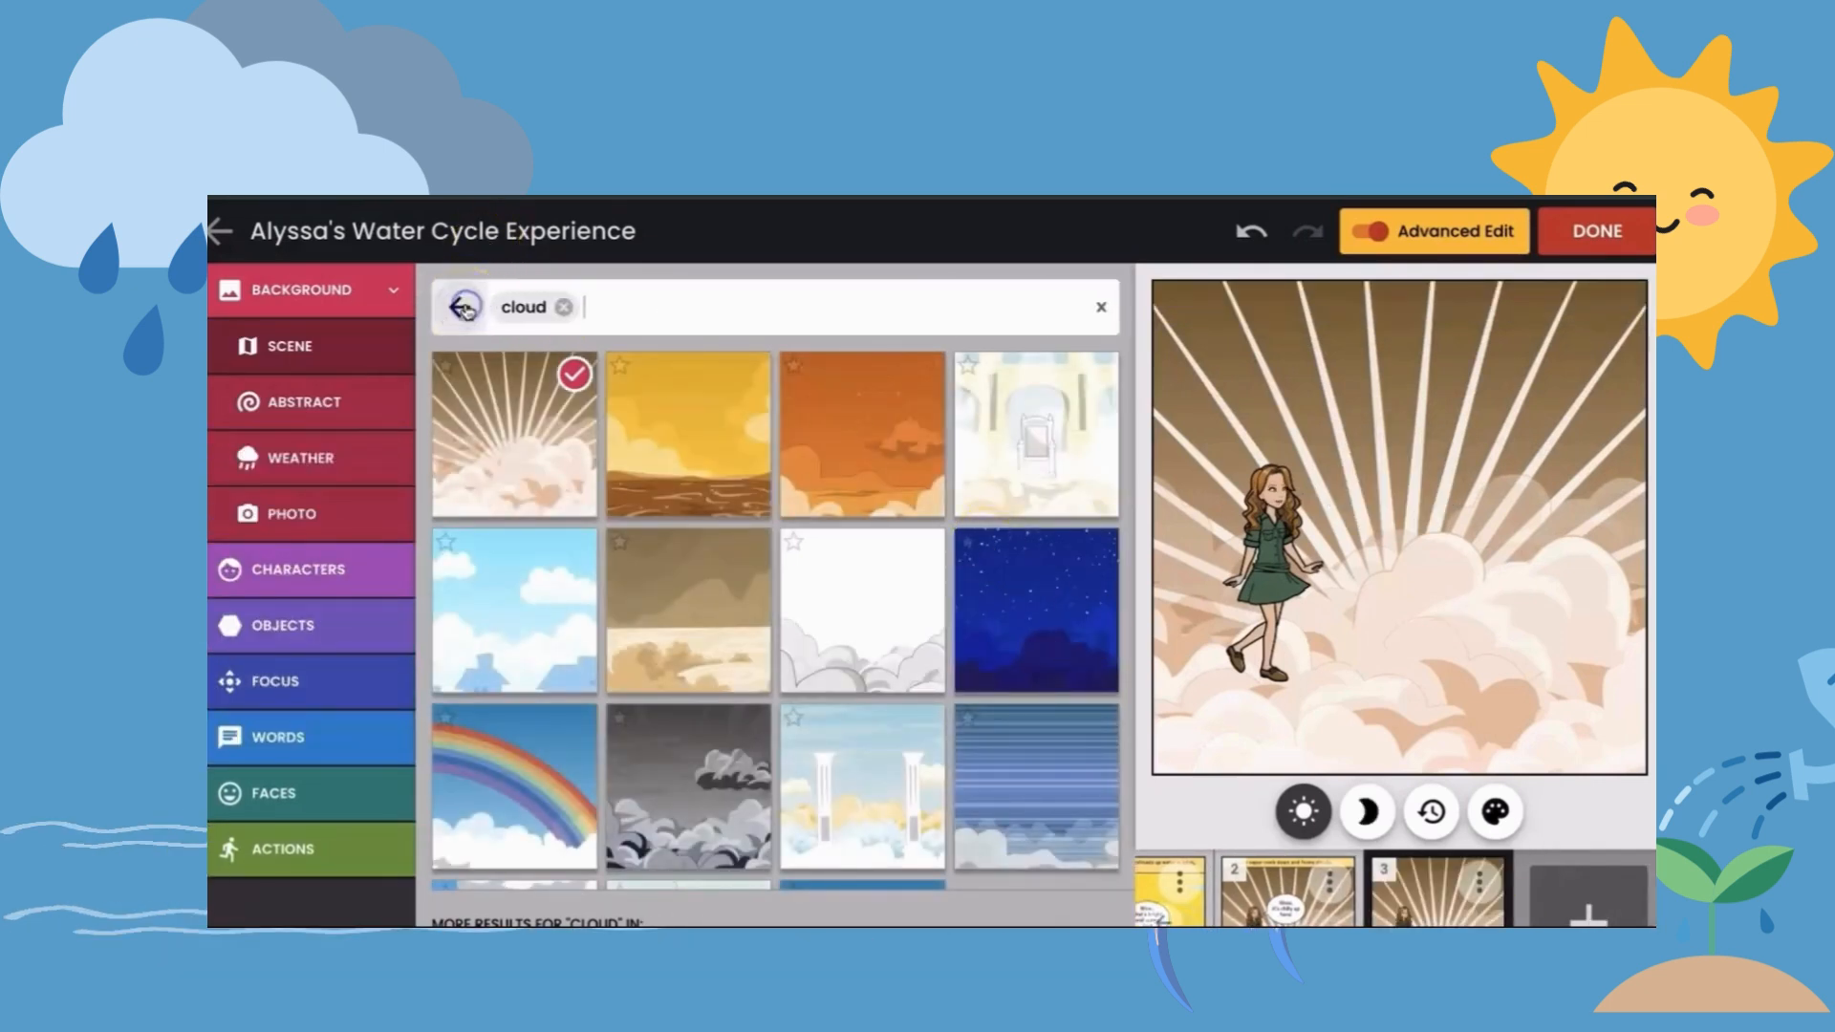
{"action": "left_click", "coordinate": [570, 310]}
{"action": "type", "text": "rainy"}
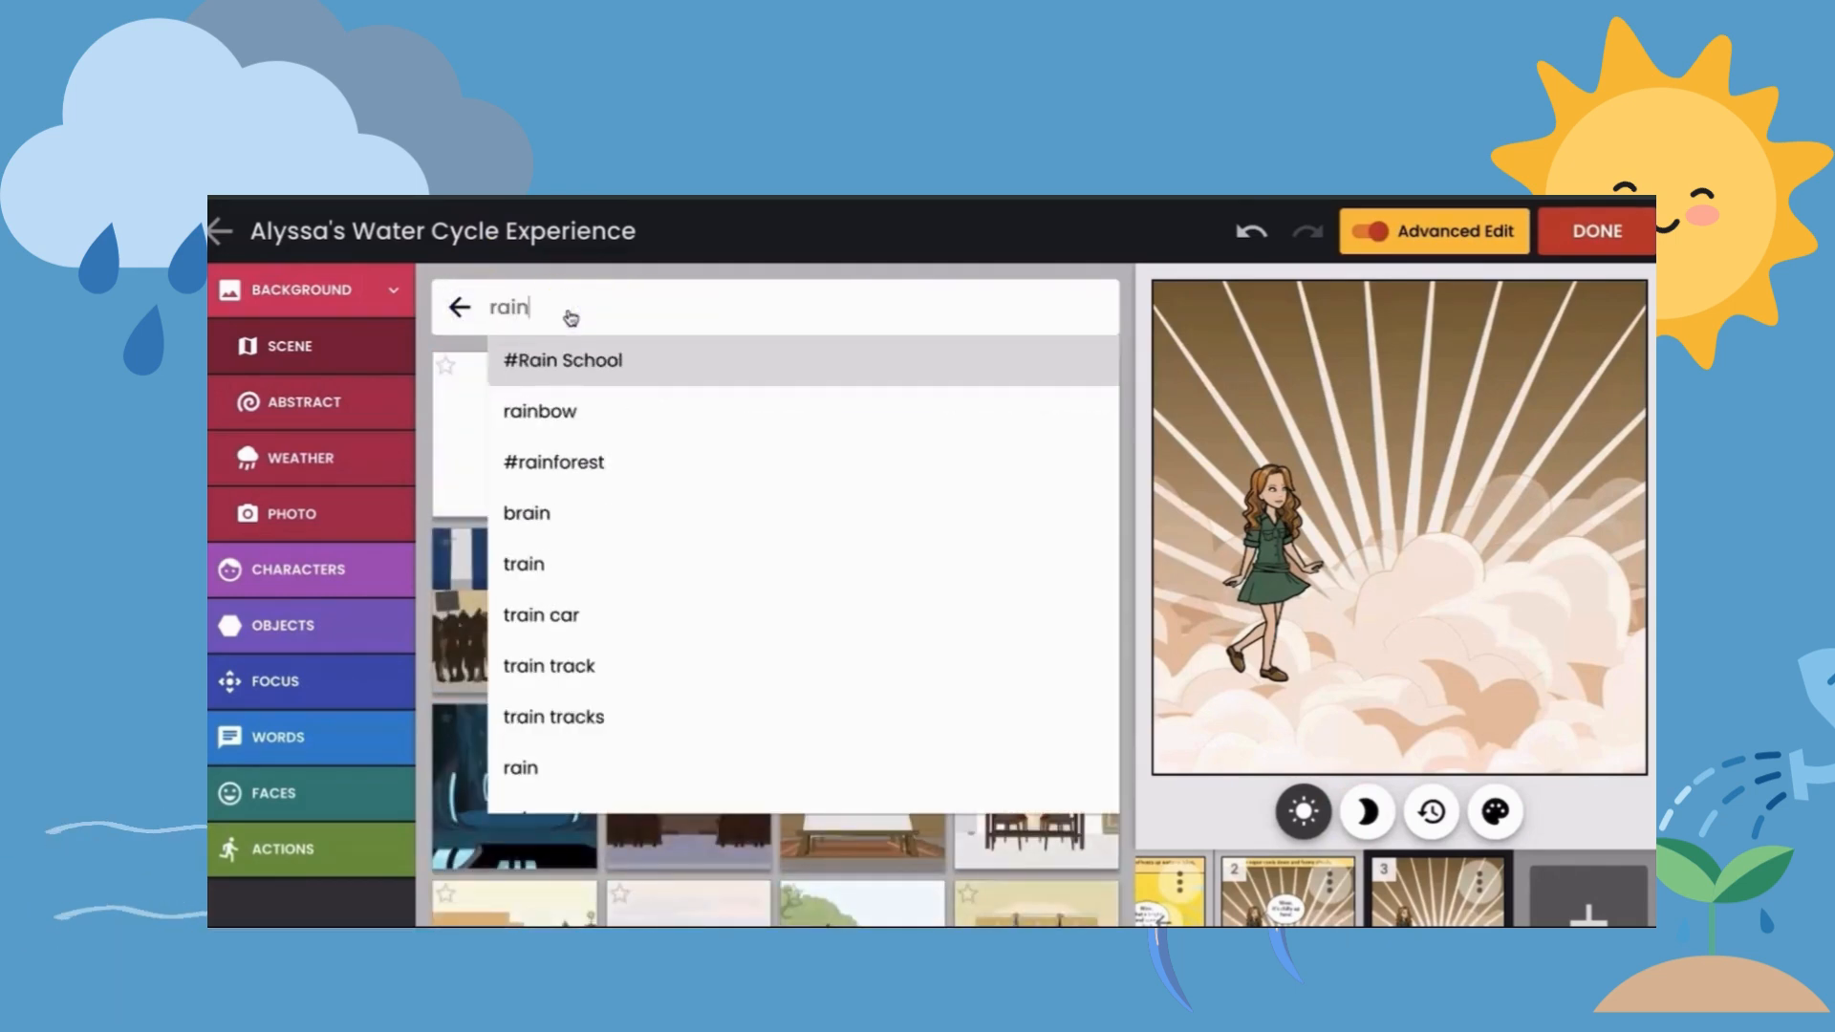
{"action": "key", "text": "Return"}
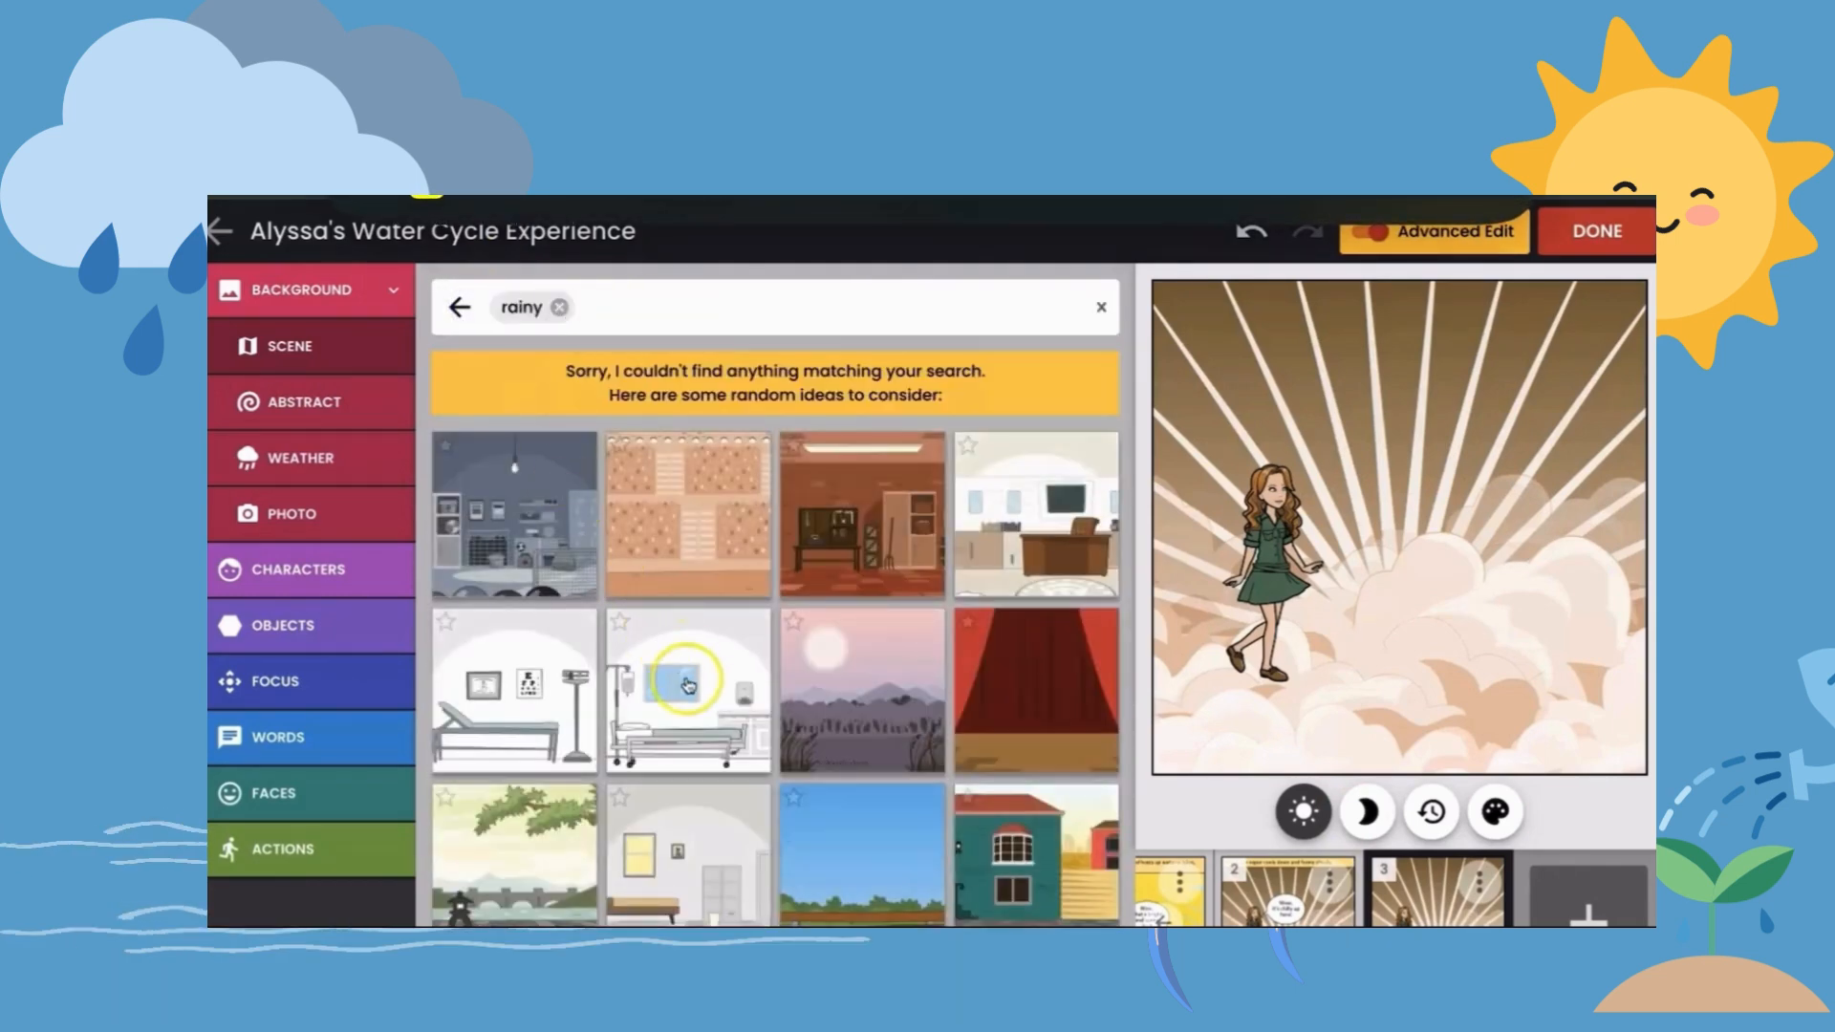
{"action": "scroll", "coordinate": [688, 684], "scroll_direction": "down", "scroll_amount": 3}
{"action": "scroll", "coordinate": [688, 685], "scroll_direction": "down", "scroll_amount": 3}
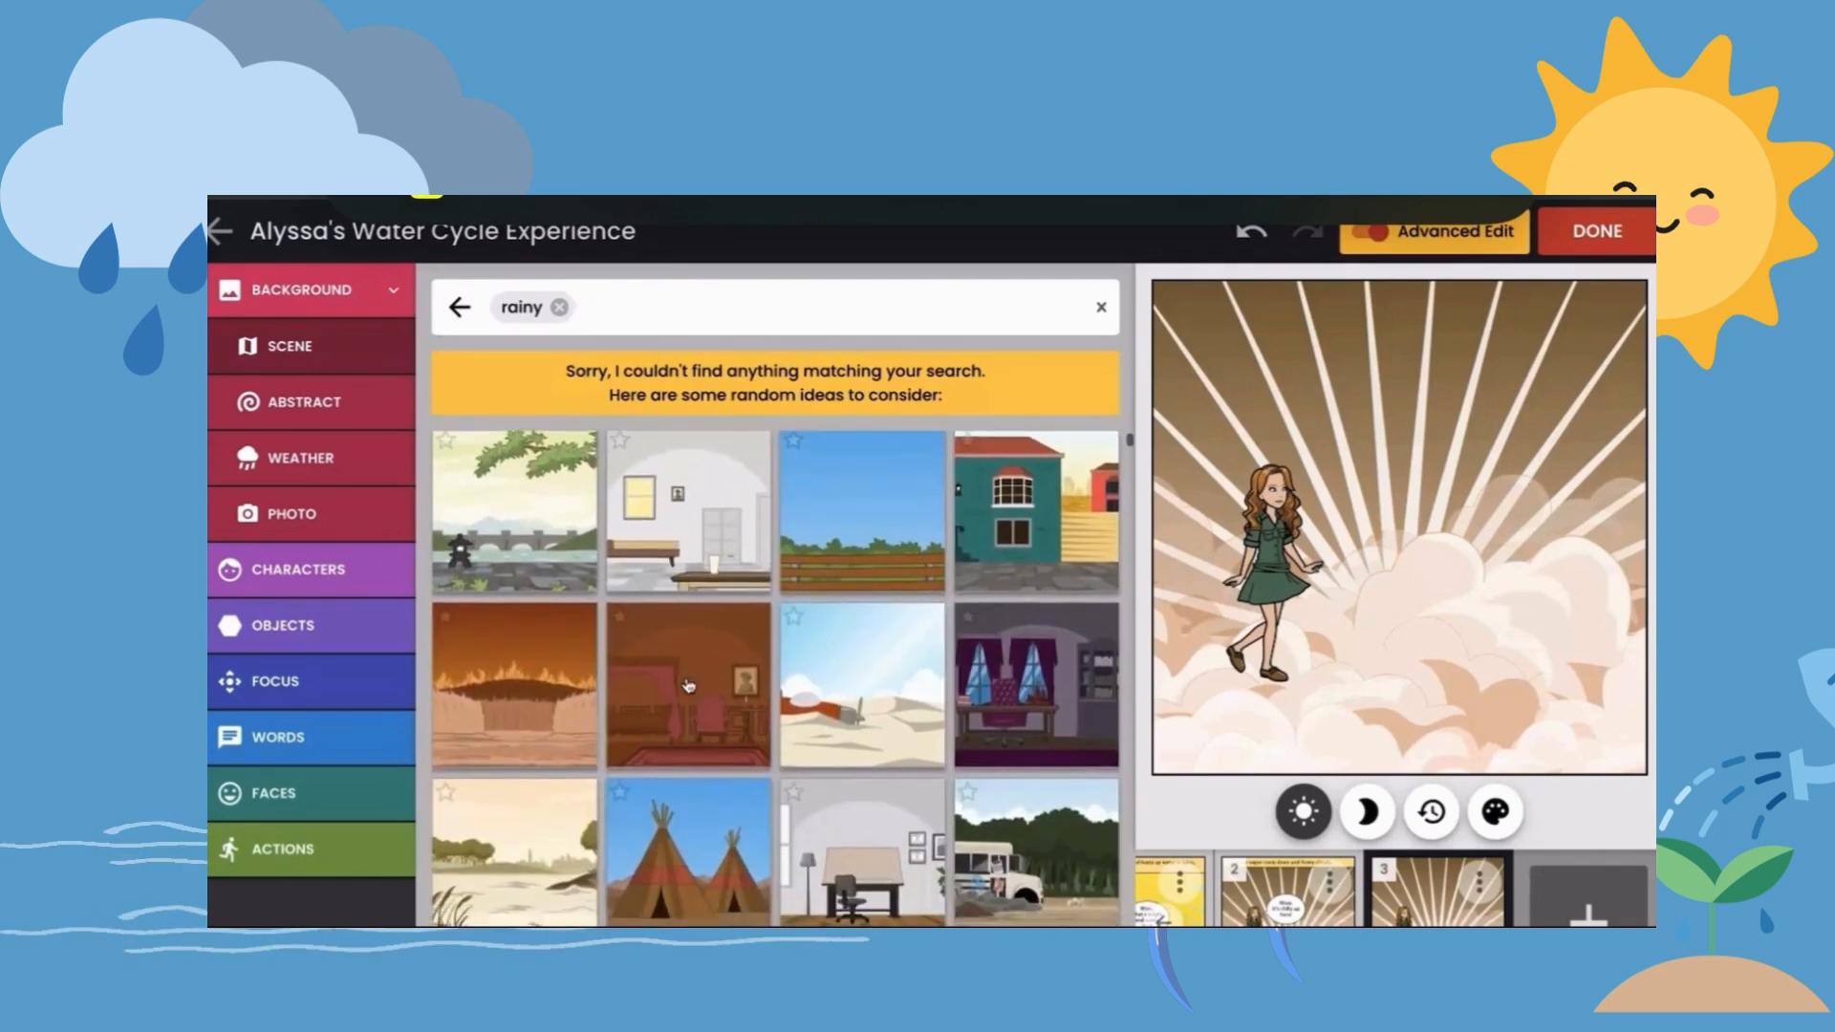
{"action": "scroll", "coordinate": [688, 684], "scroll_direction": "down", "scroll_amount": 2}
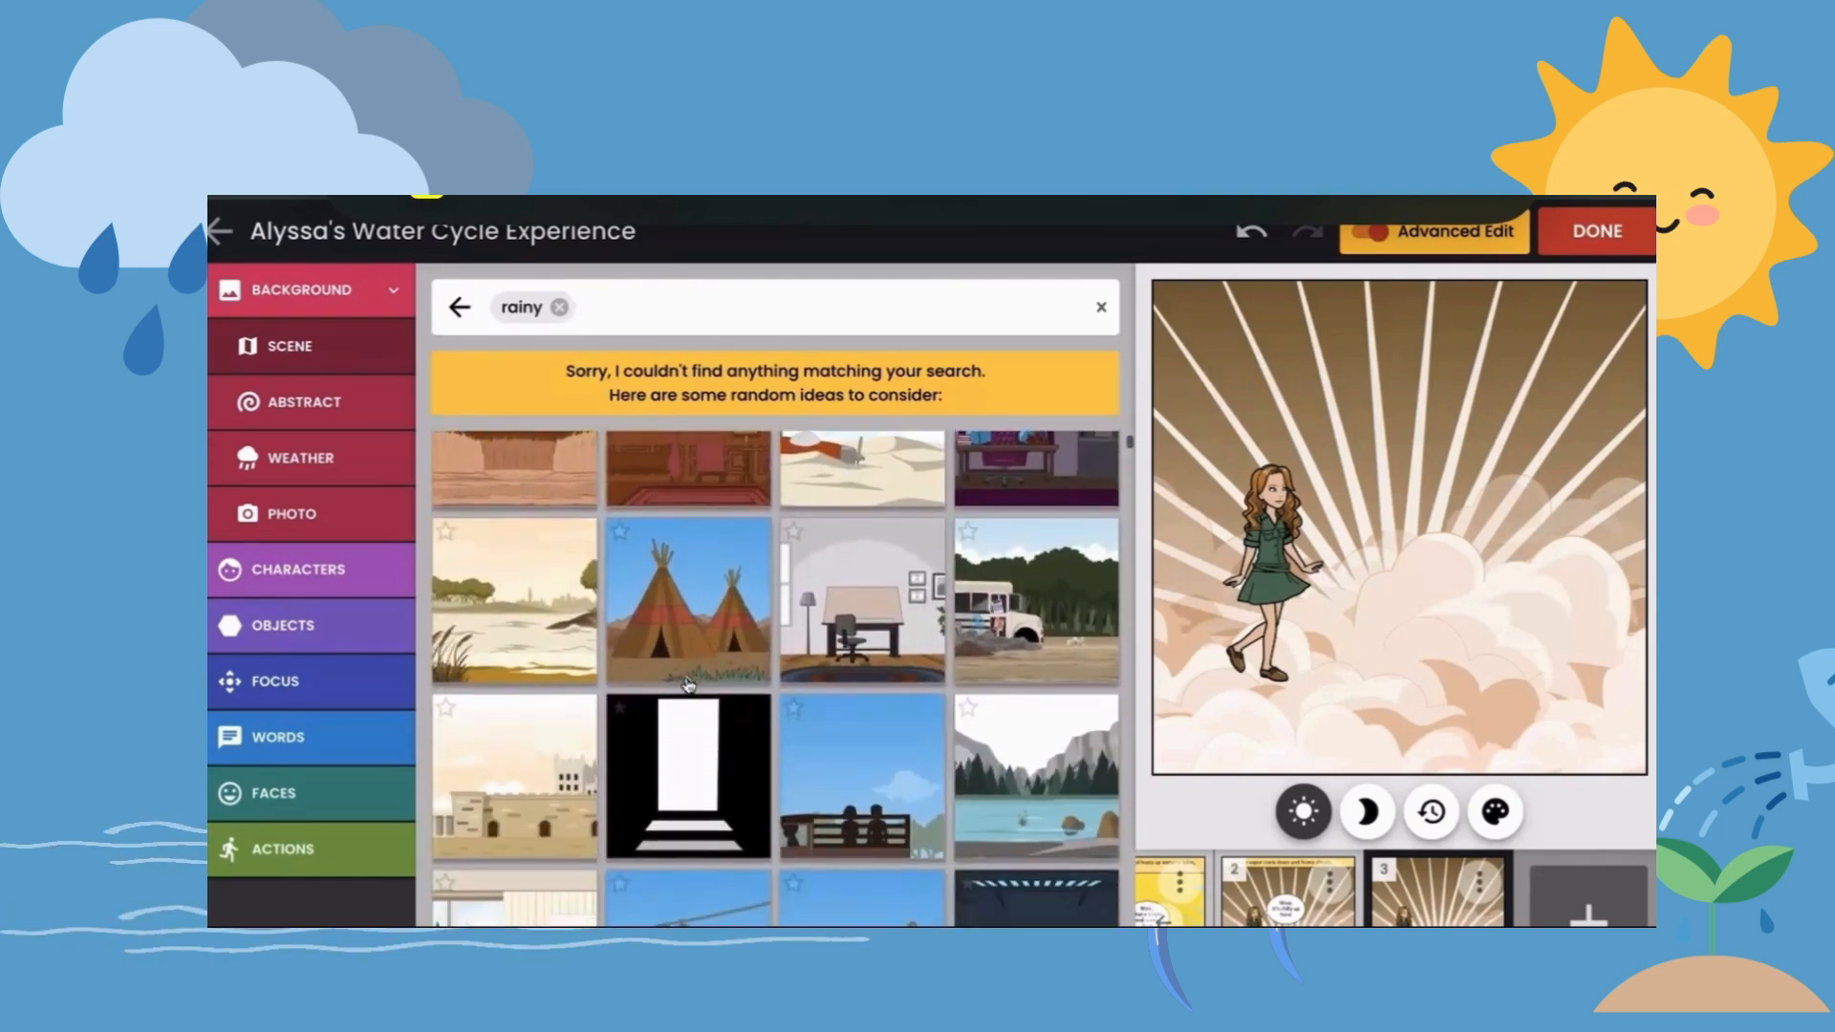
{"action": "scroll", "coordinate": [688, 684], "scroll_direction": "up", "scroll_amount": 4}
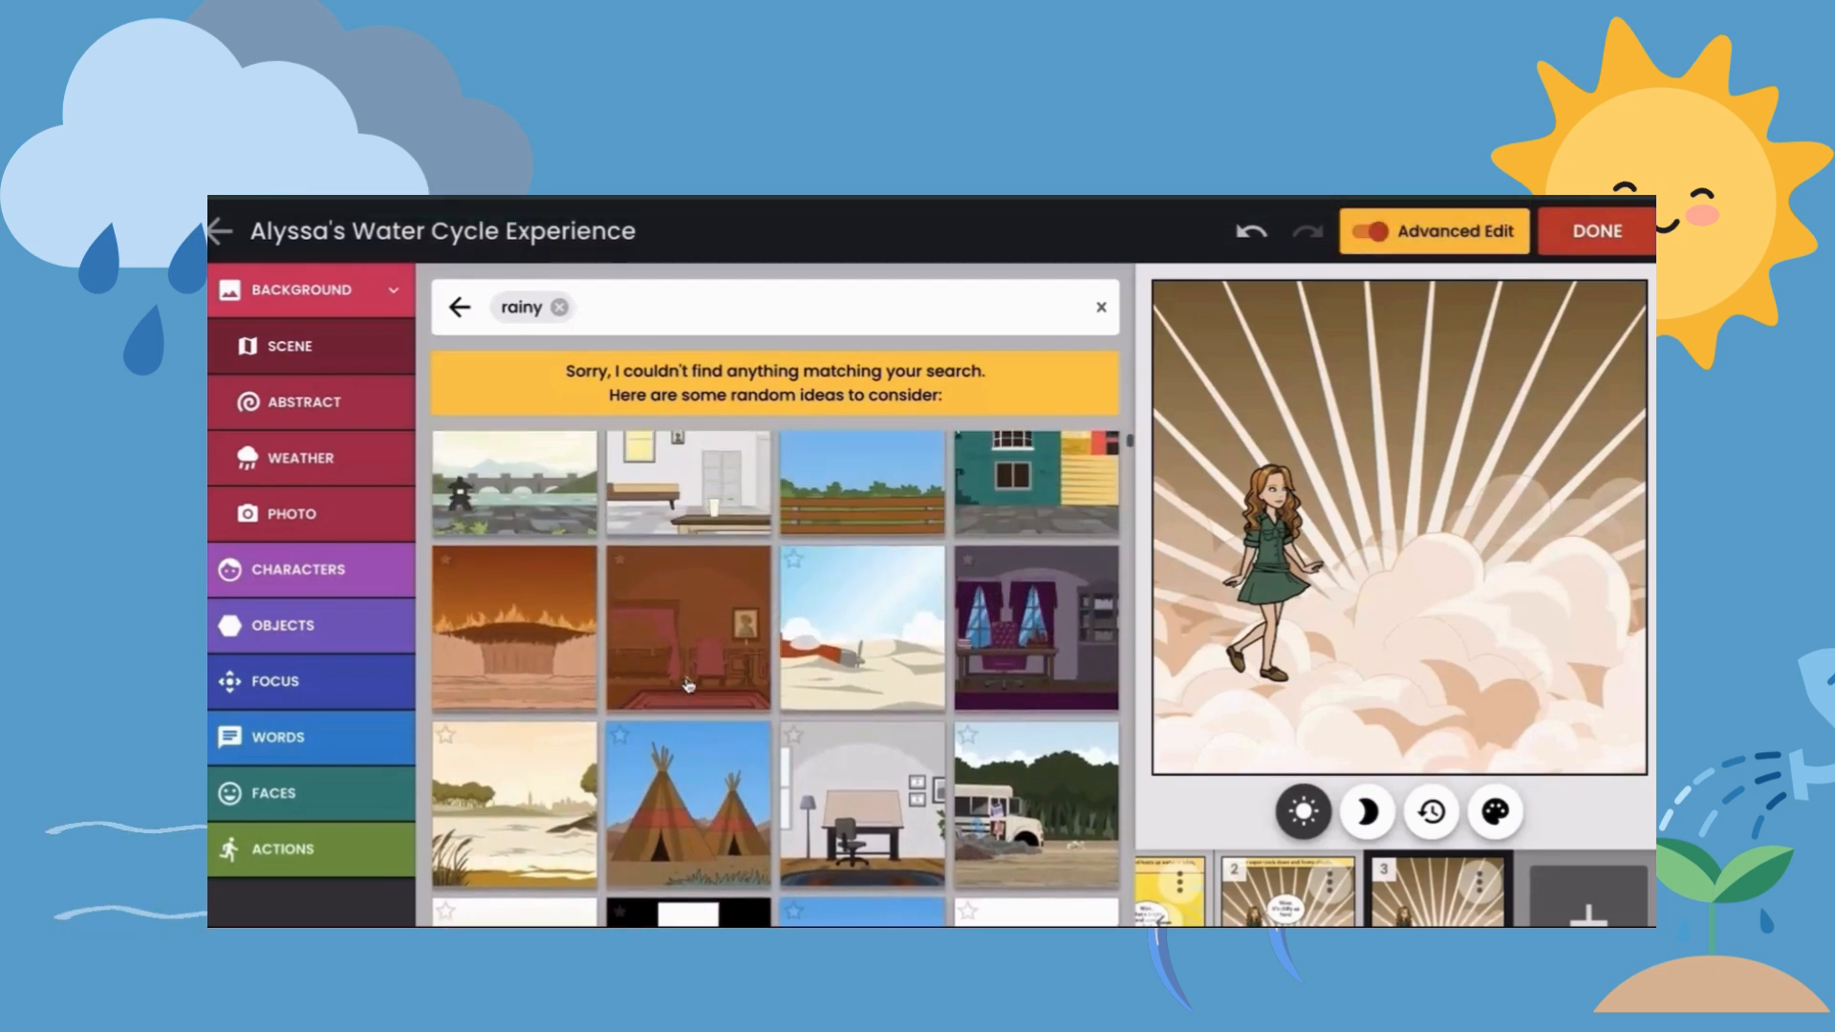
{"action": "scroll", "coordinate": [688, 684], "scroll_direction": "up", "scroll_amount": 1}
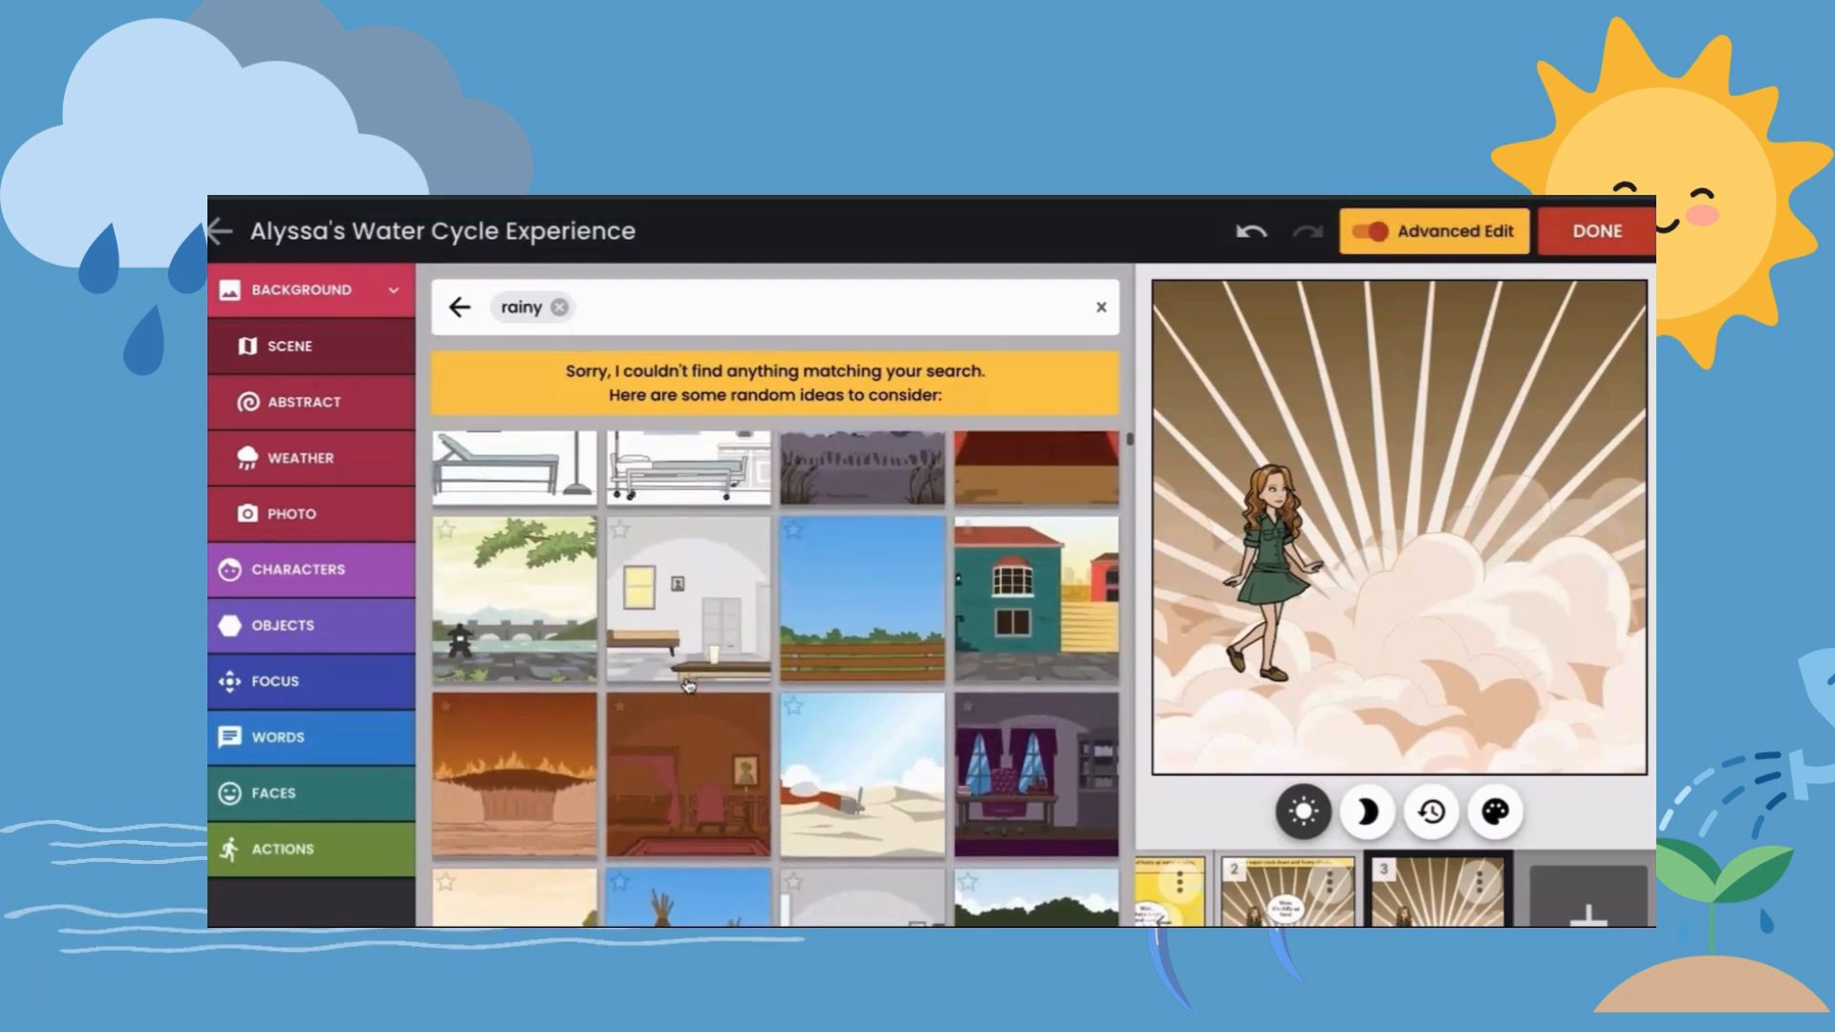
{"action": "left_click", "coordinate": [531, 605]}
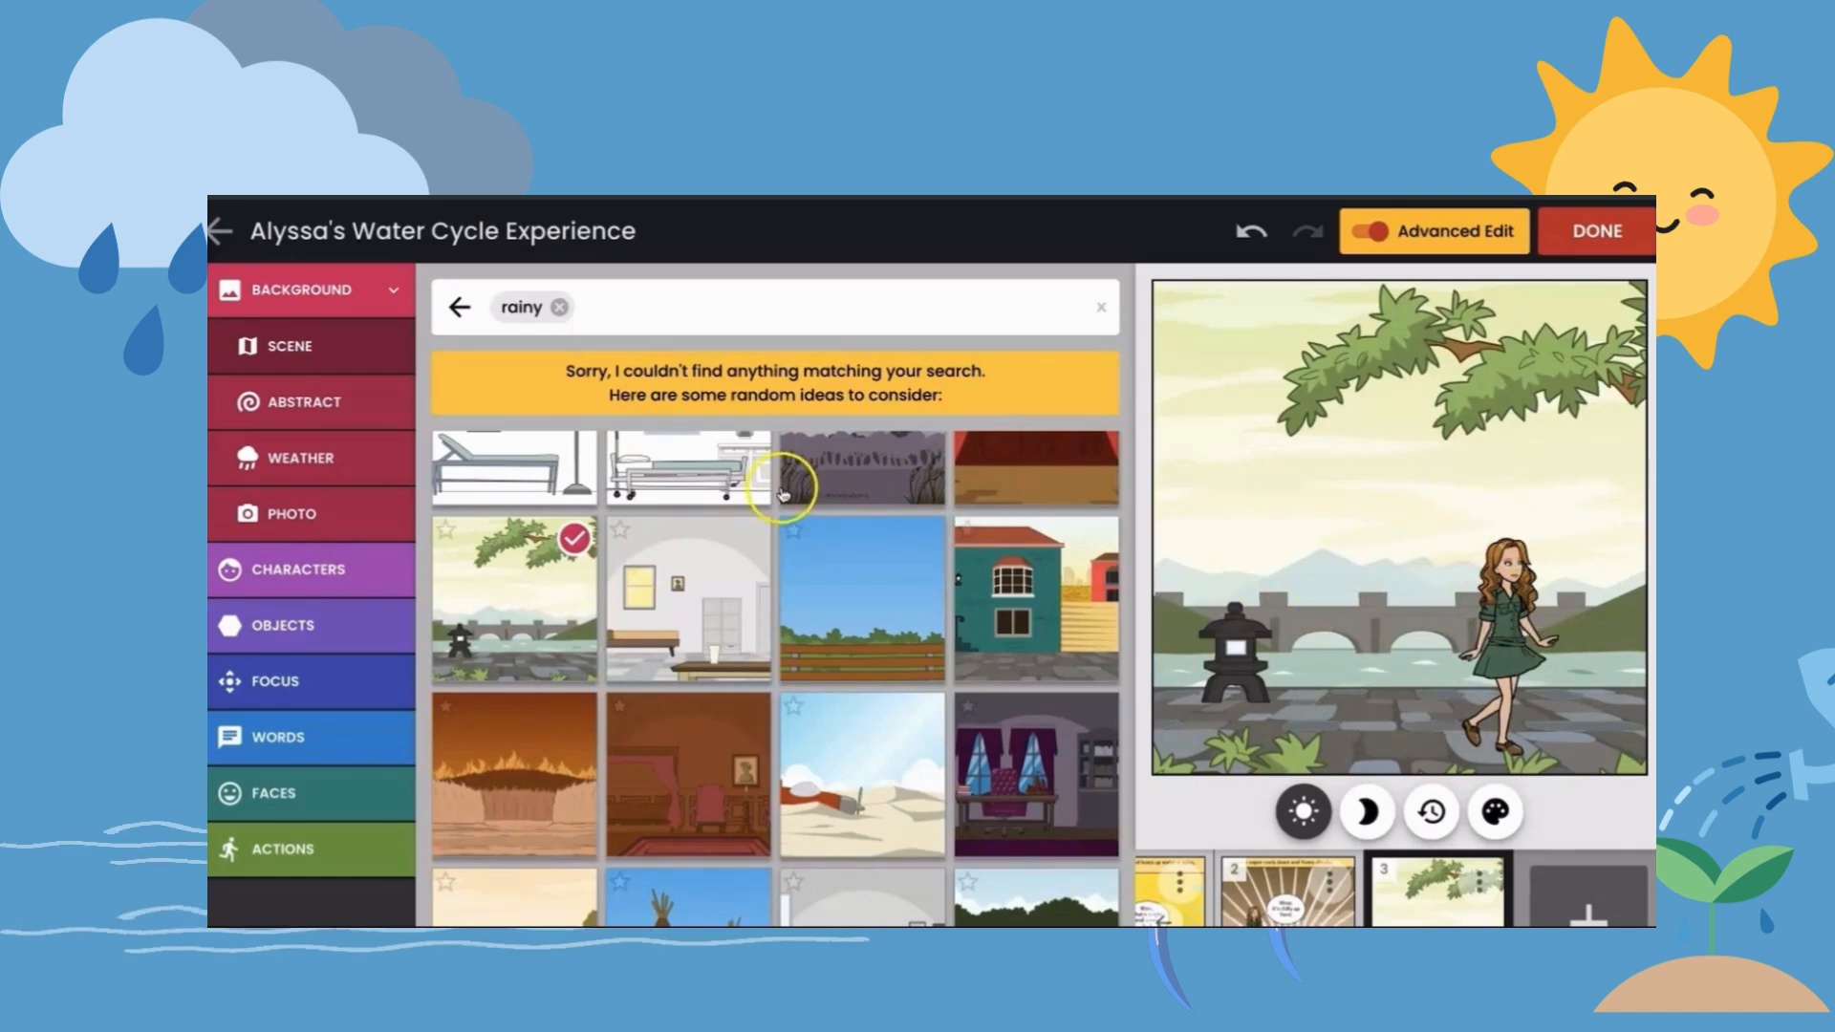
- Apply the falling rain weather effect to the third panel's riverside background
{"action": "left_click", "coordinate": [318, 465]}
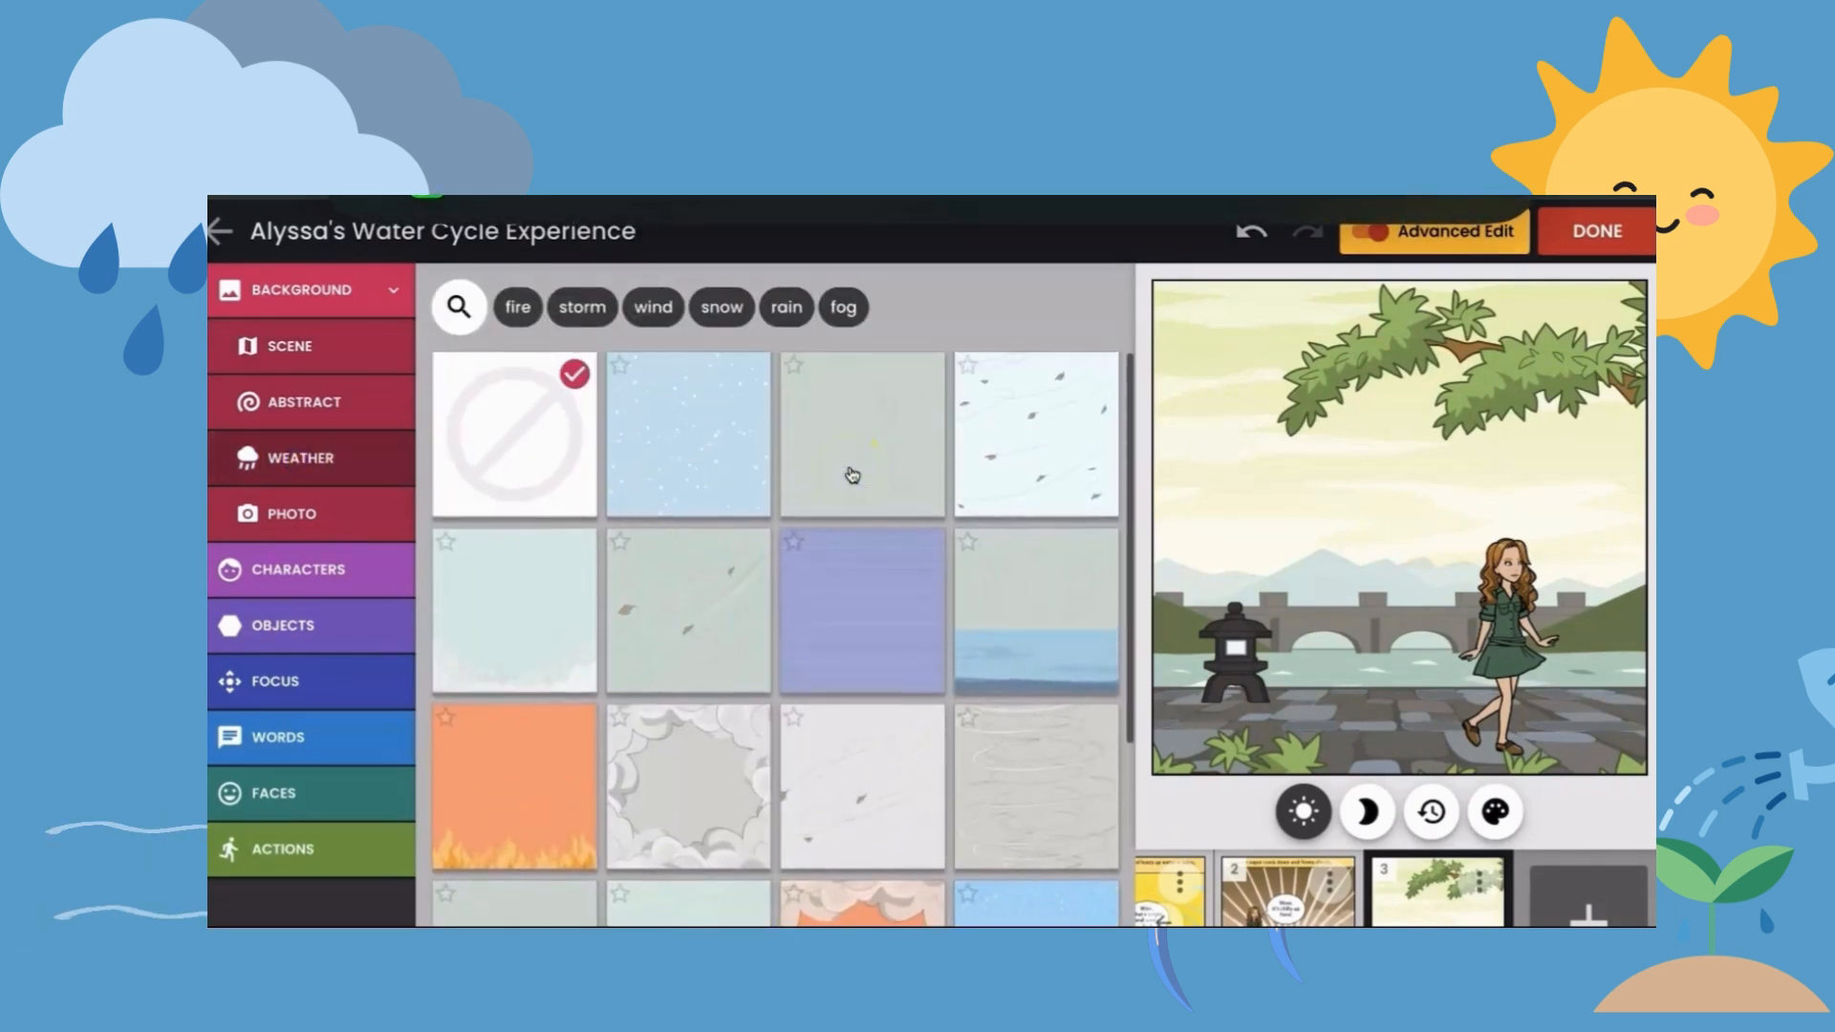
{"action": "left_click", "coordinate": [867, 422]}
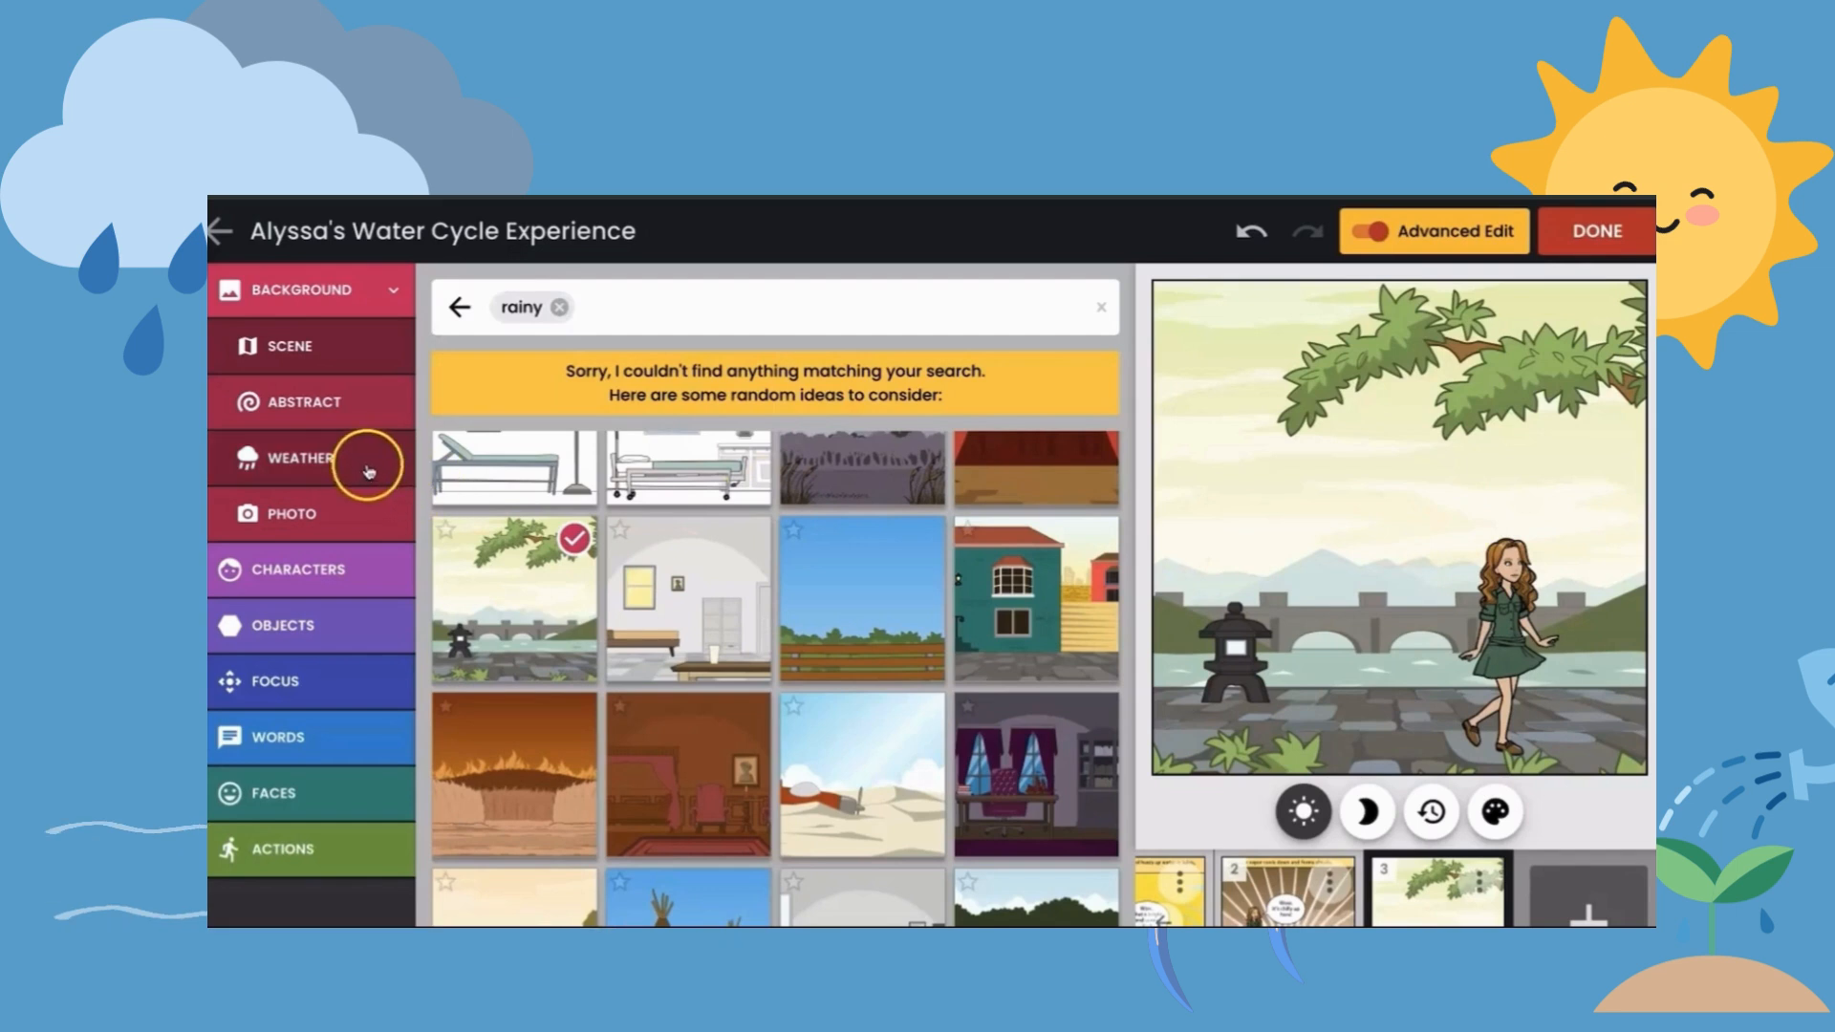
{"action": "left_click", "coordinate": [299, 466]}
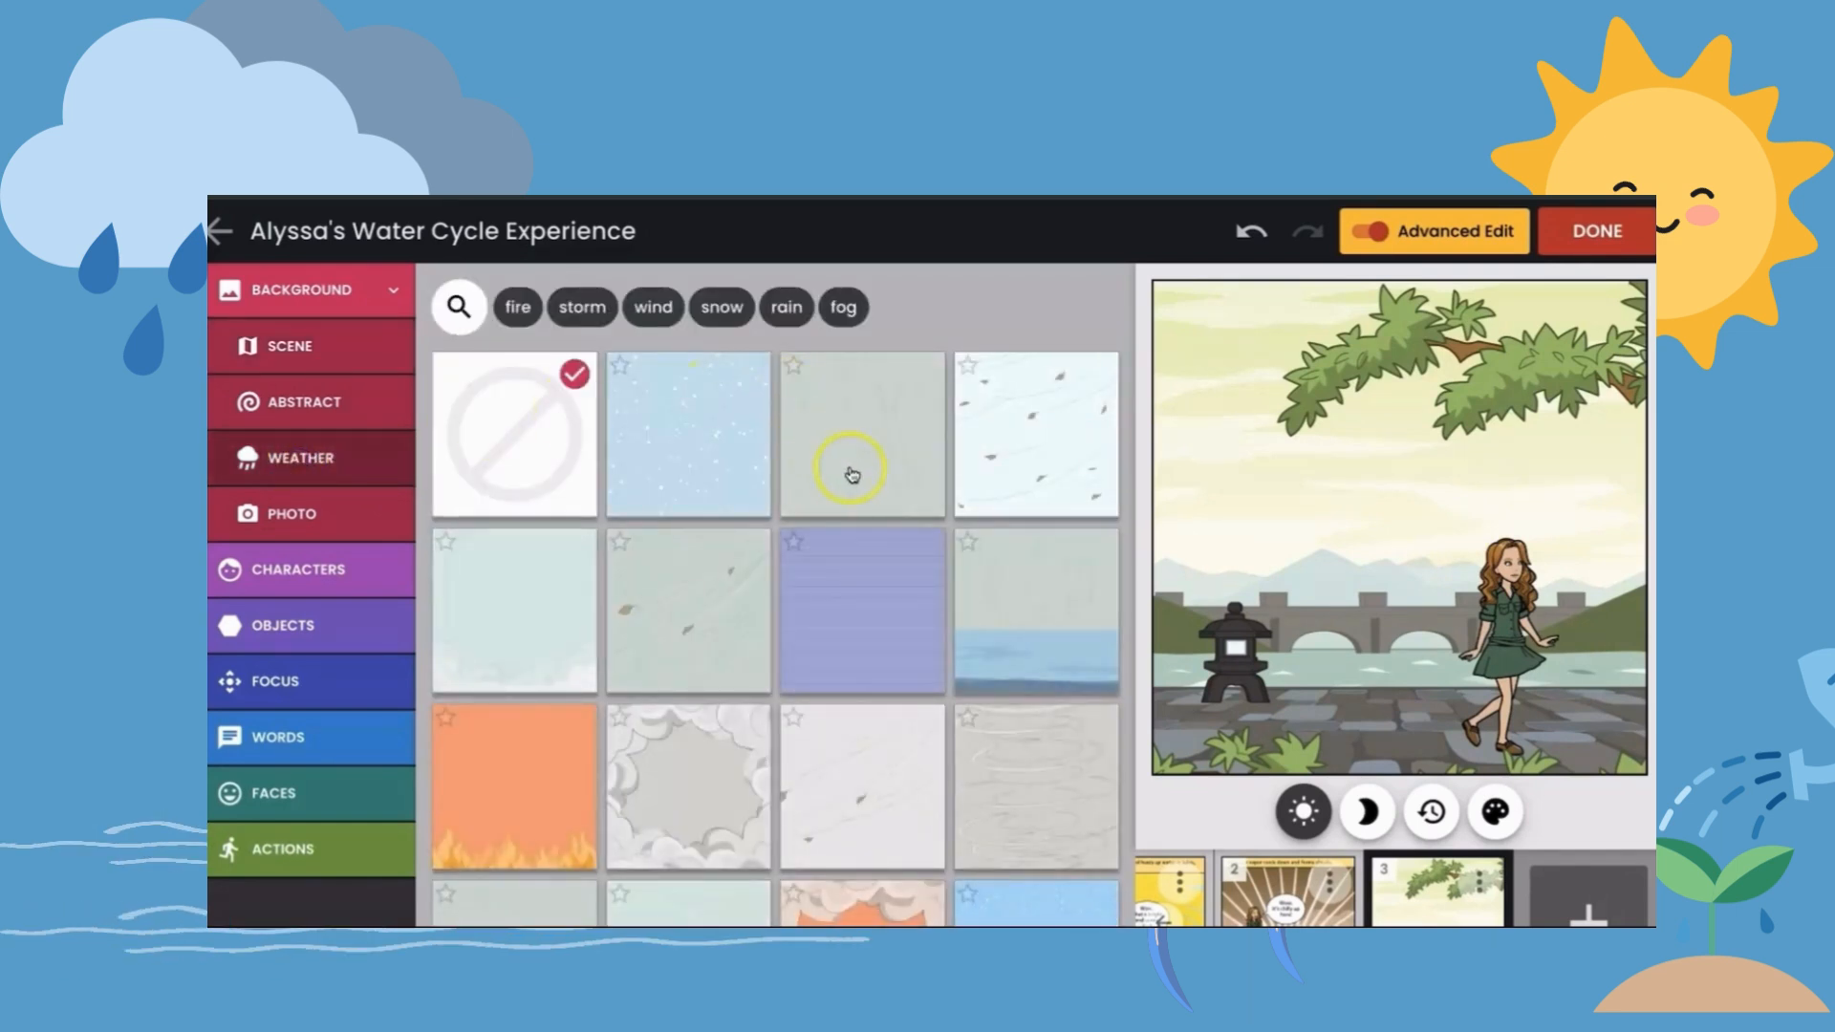
{"action": "left_click", "coordinate": [867, 427]}
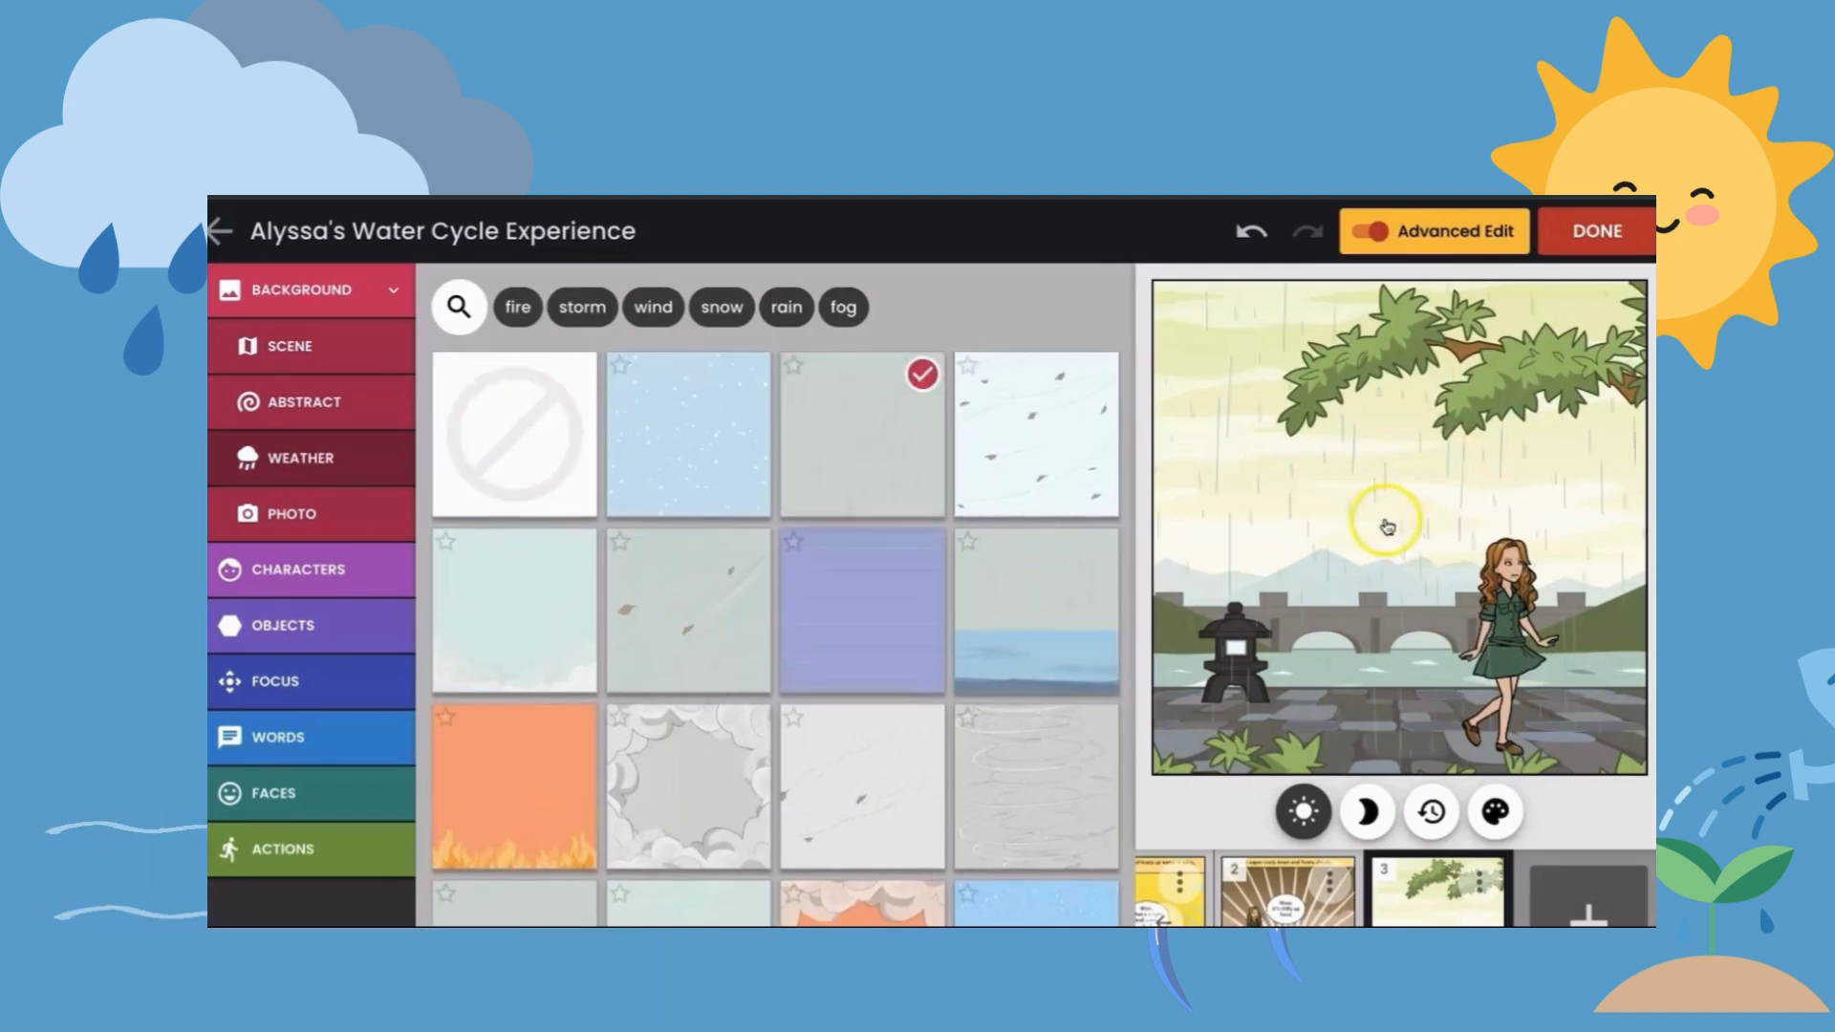
- Put the third panel's character in the crouching pose with bent knees and one raised hand, and move her toward the stone lantern
{"action": "left_click", "coordinate": [1504, 629]}
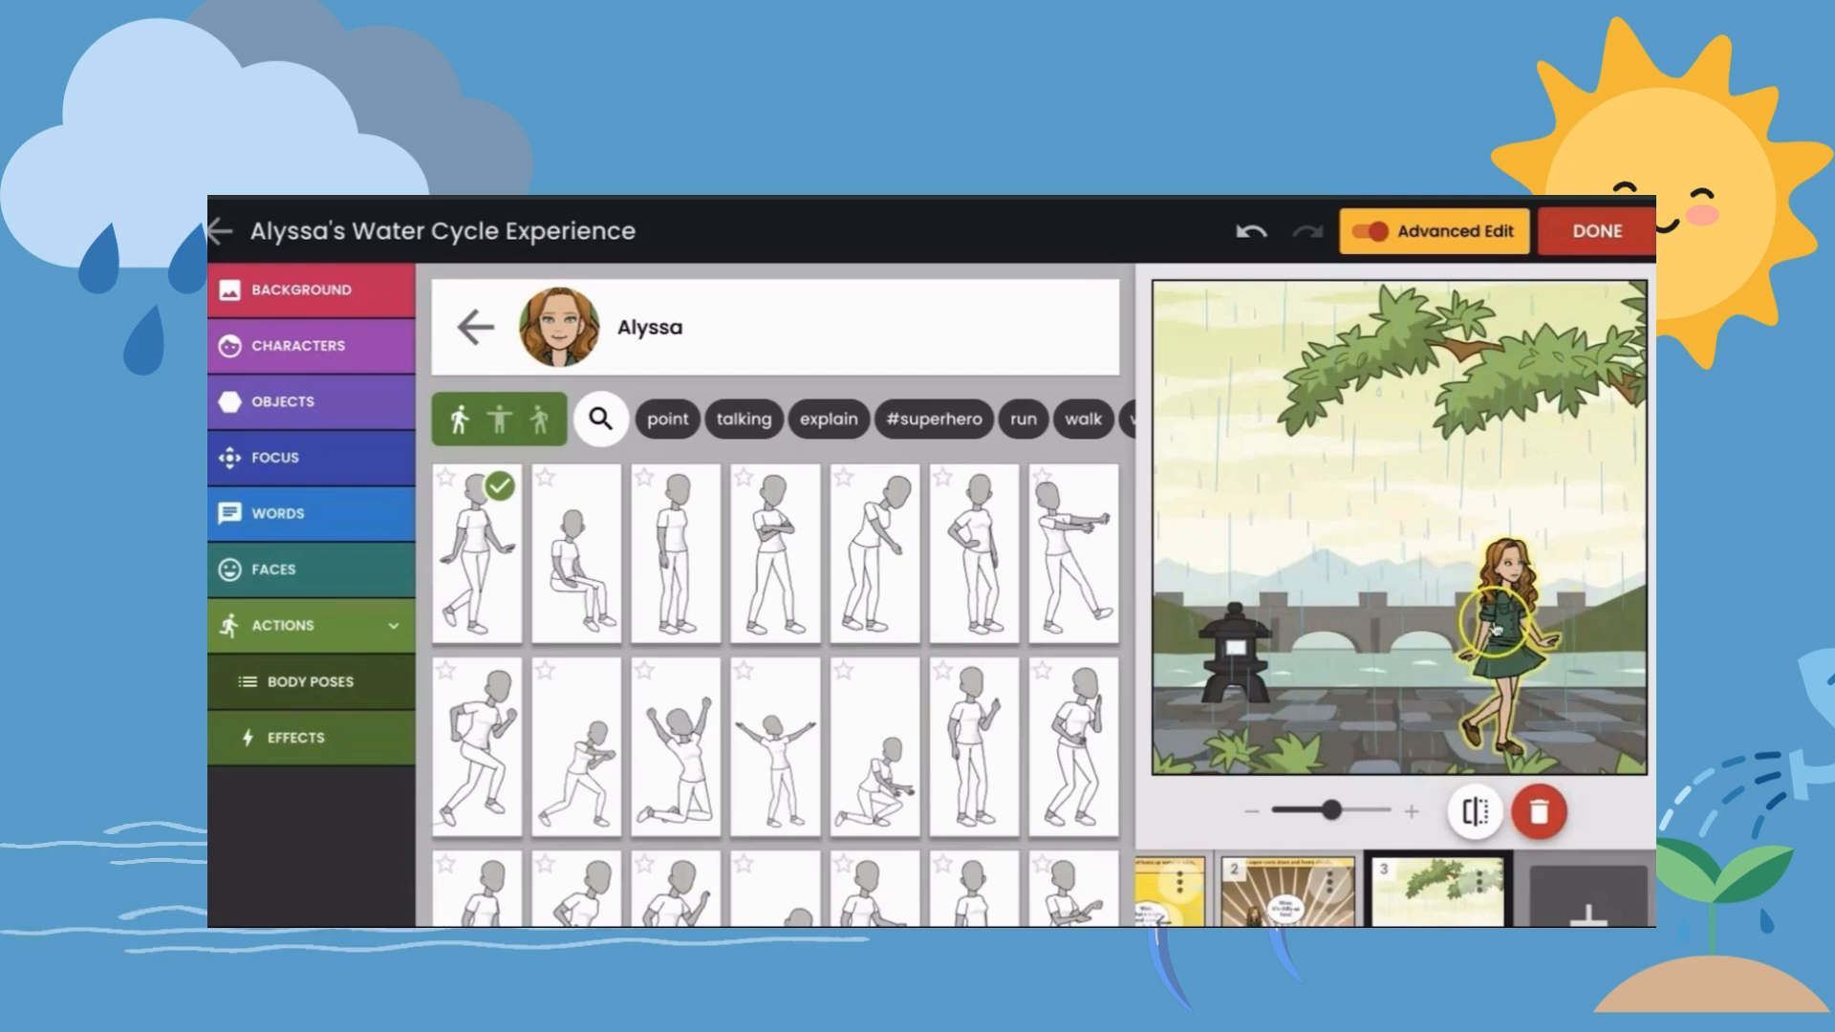
{"action": "scroll", "coordinate": [1052, 712], "scroll_direction": "down", "scroll_amount": 1}
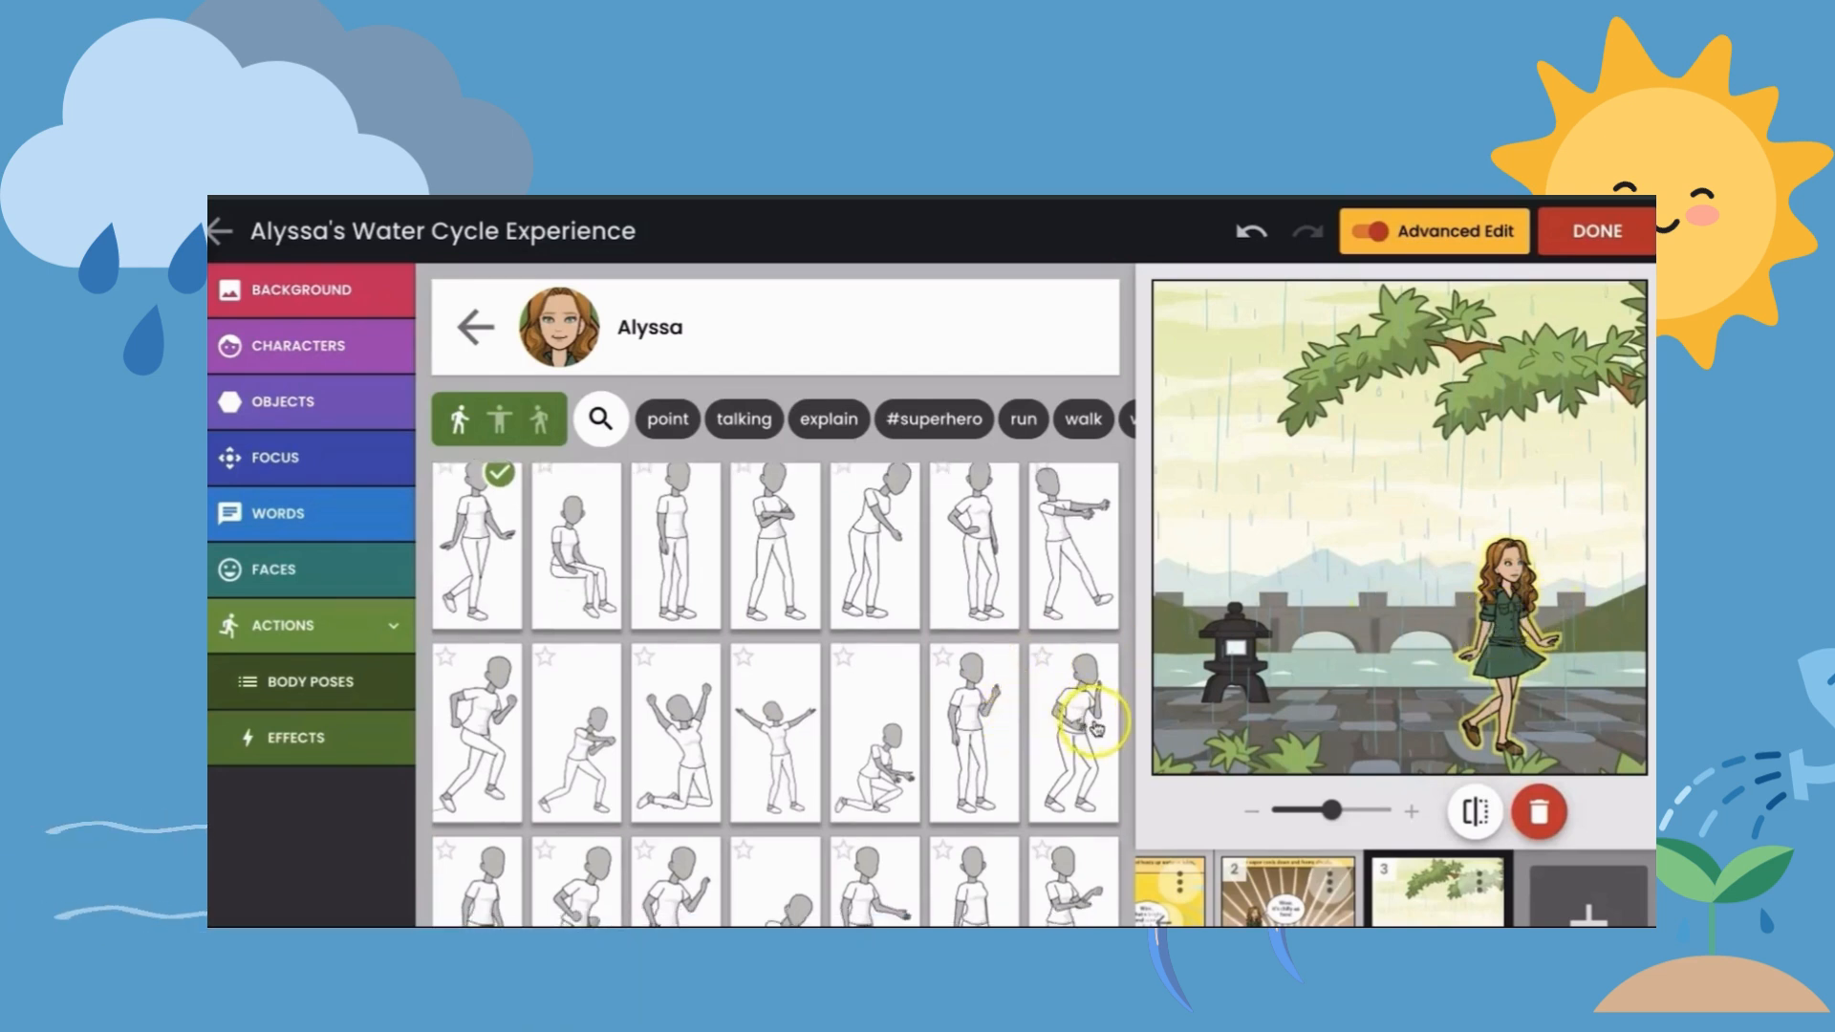
{"action": "left_click", "coordinate": [1089, 723]}
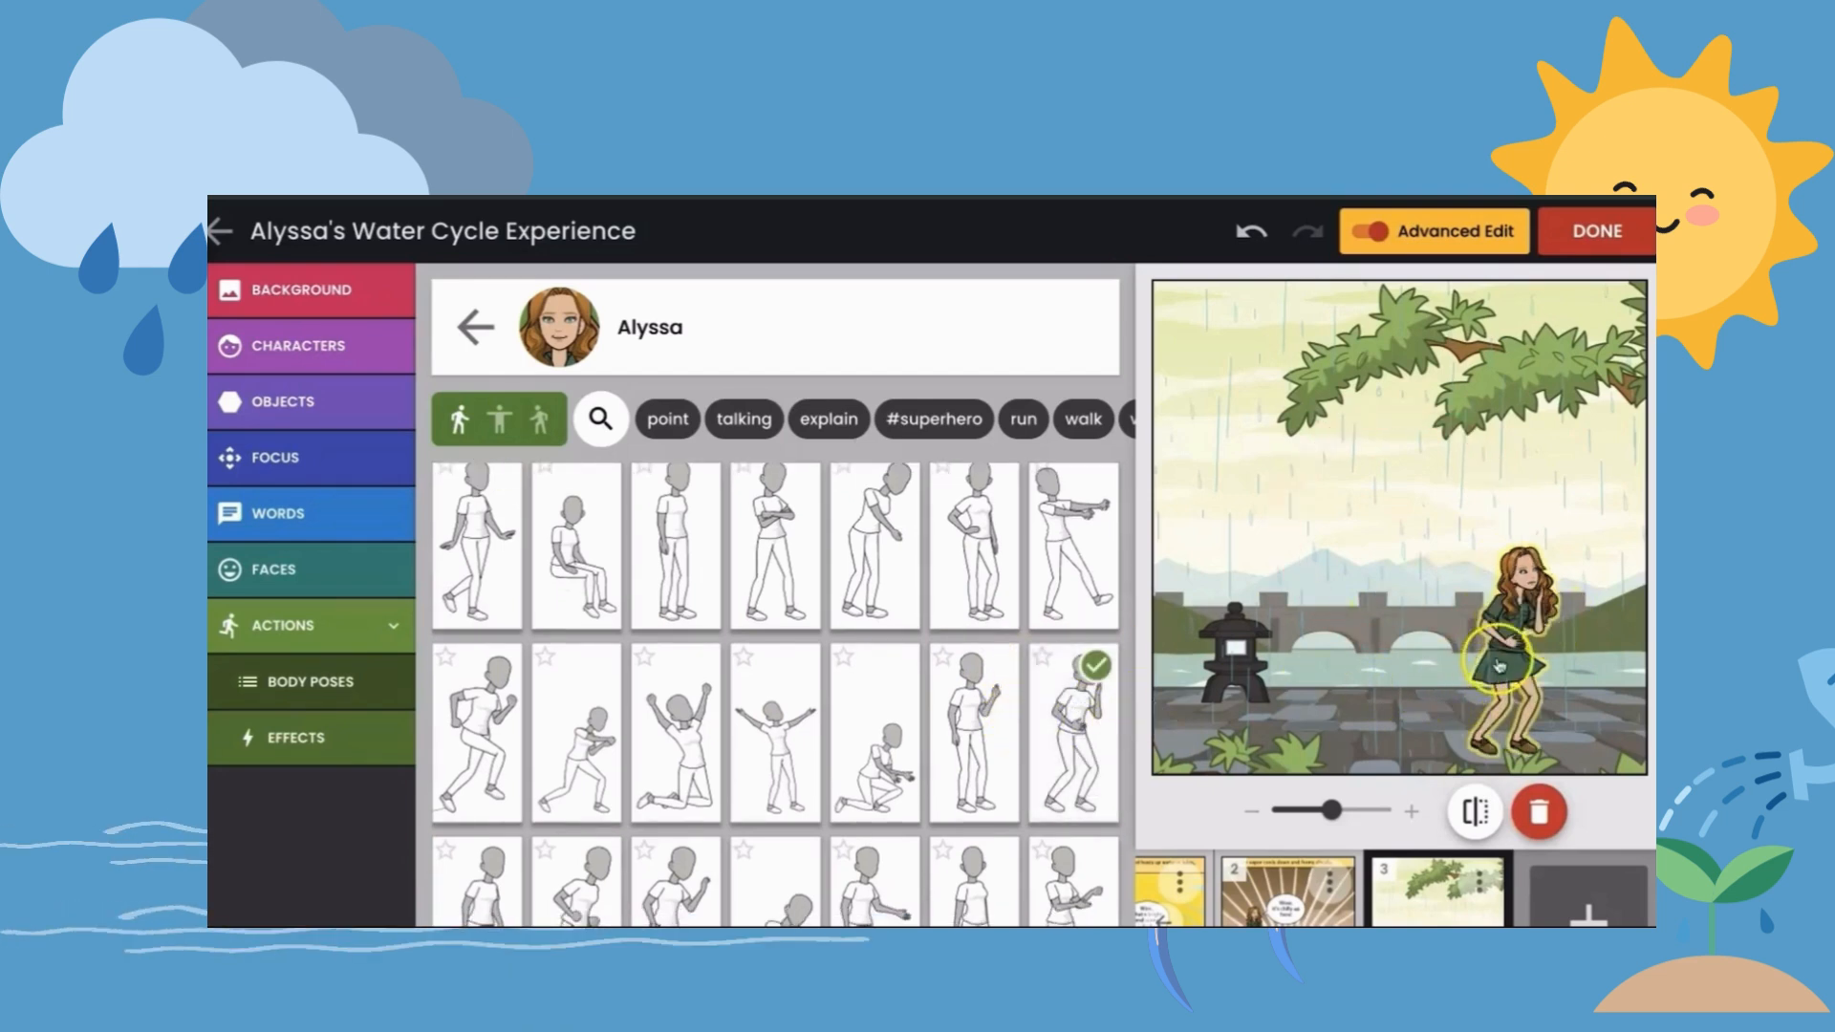
{"action": "left_click_drag", "start_coordinate": [1497, 661], "coordinate": [1344, 657]}
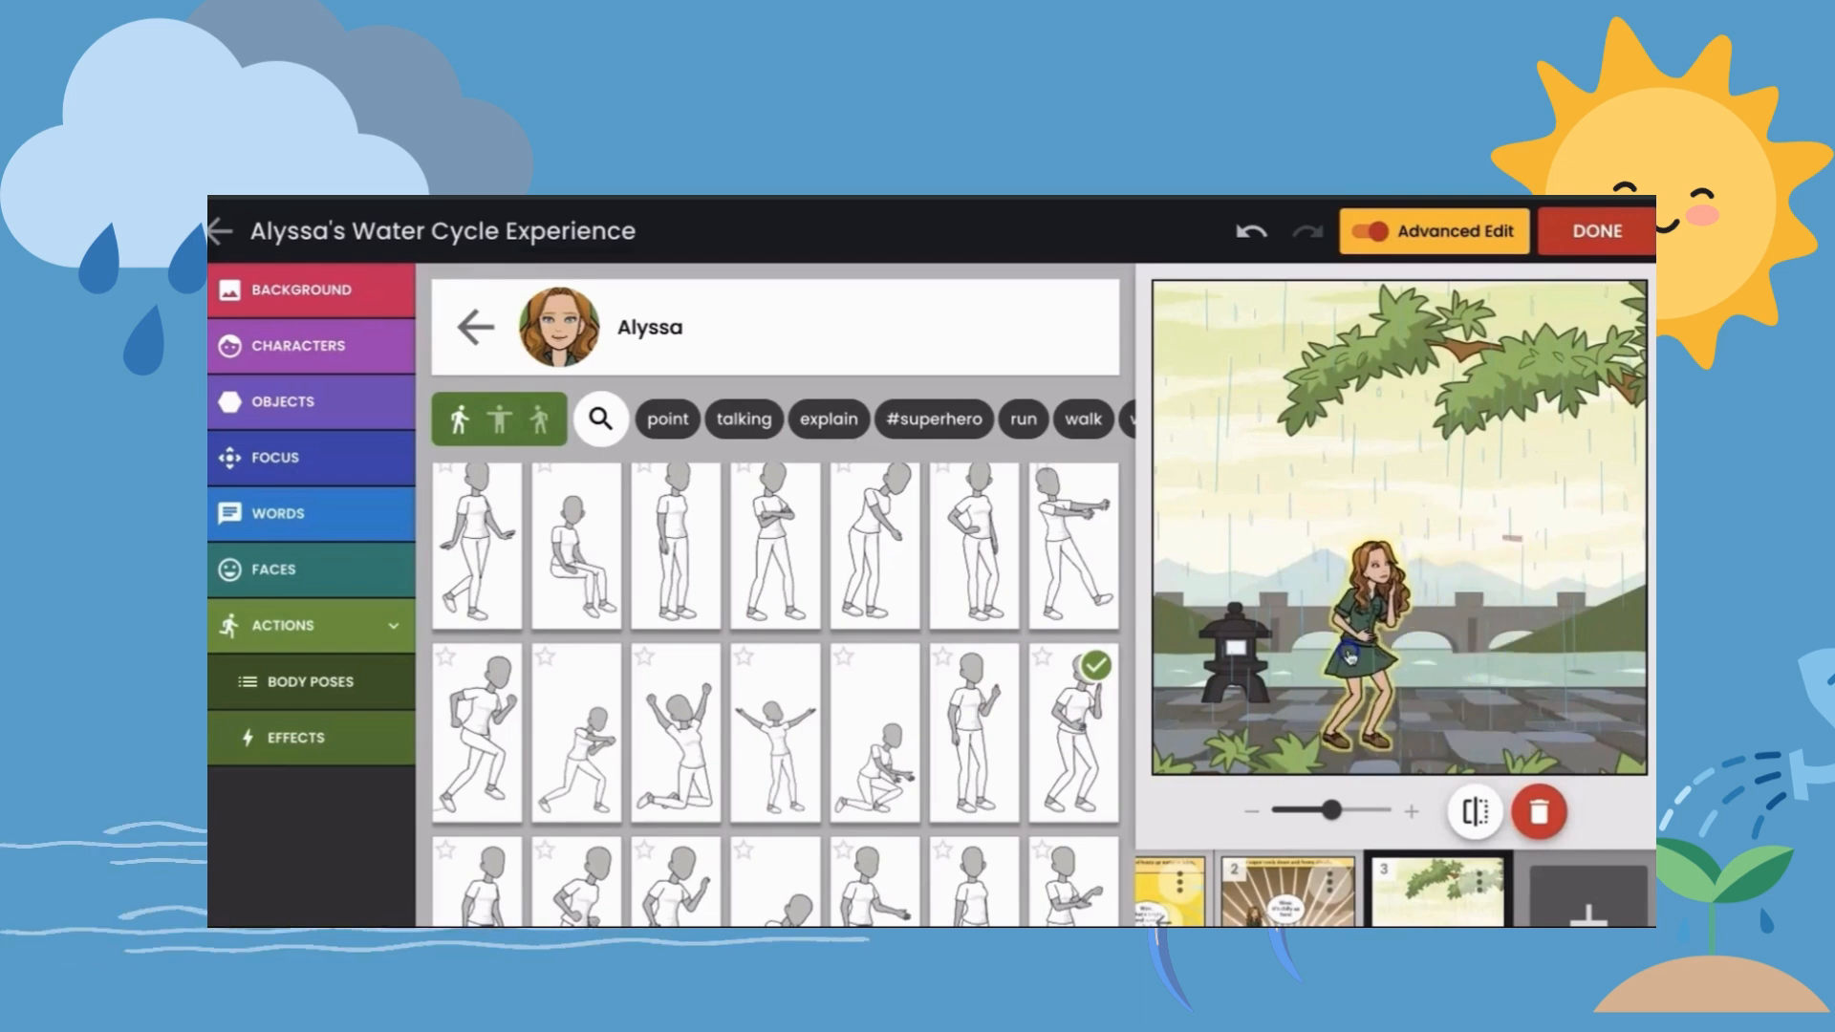
- Give the character the expression with a slightly open mouth and place her right beside the stone lantern
{"action": "left_click", "coordinate": [270, 568]}
{"action": "left_click", "coordinate": [287, 625]}
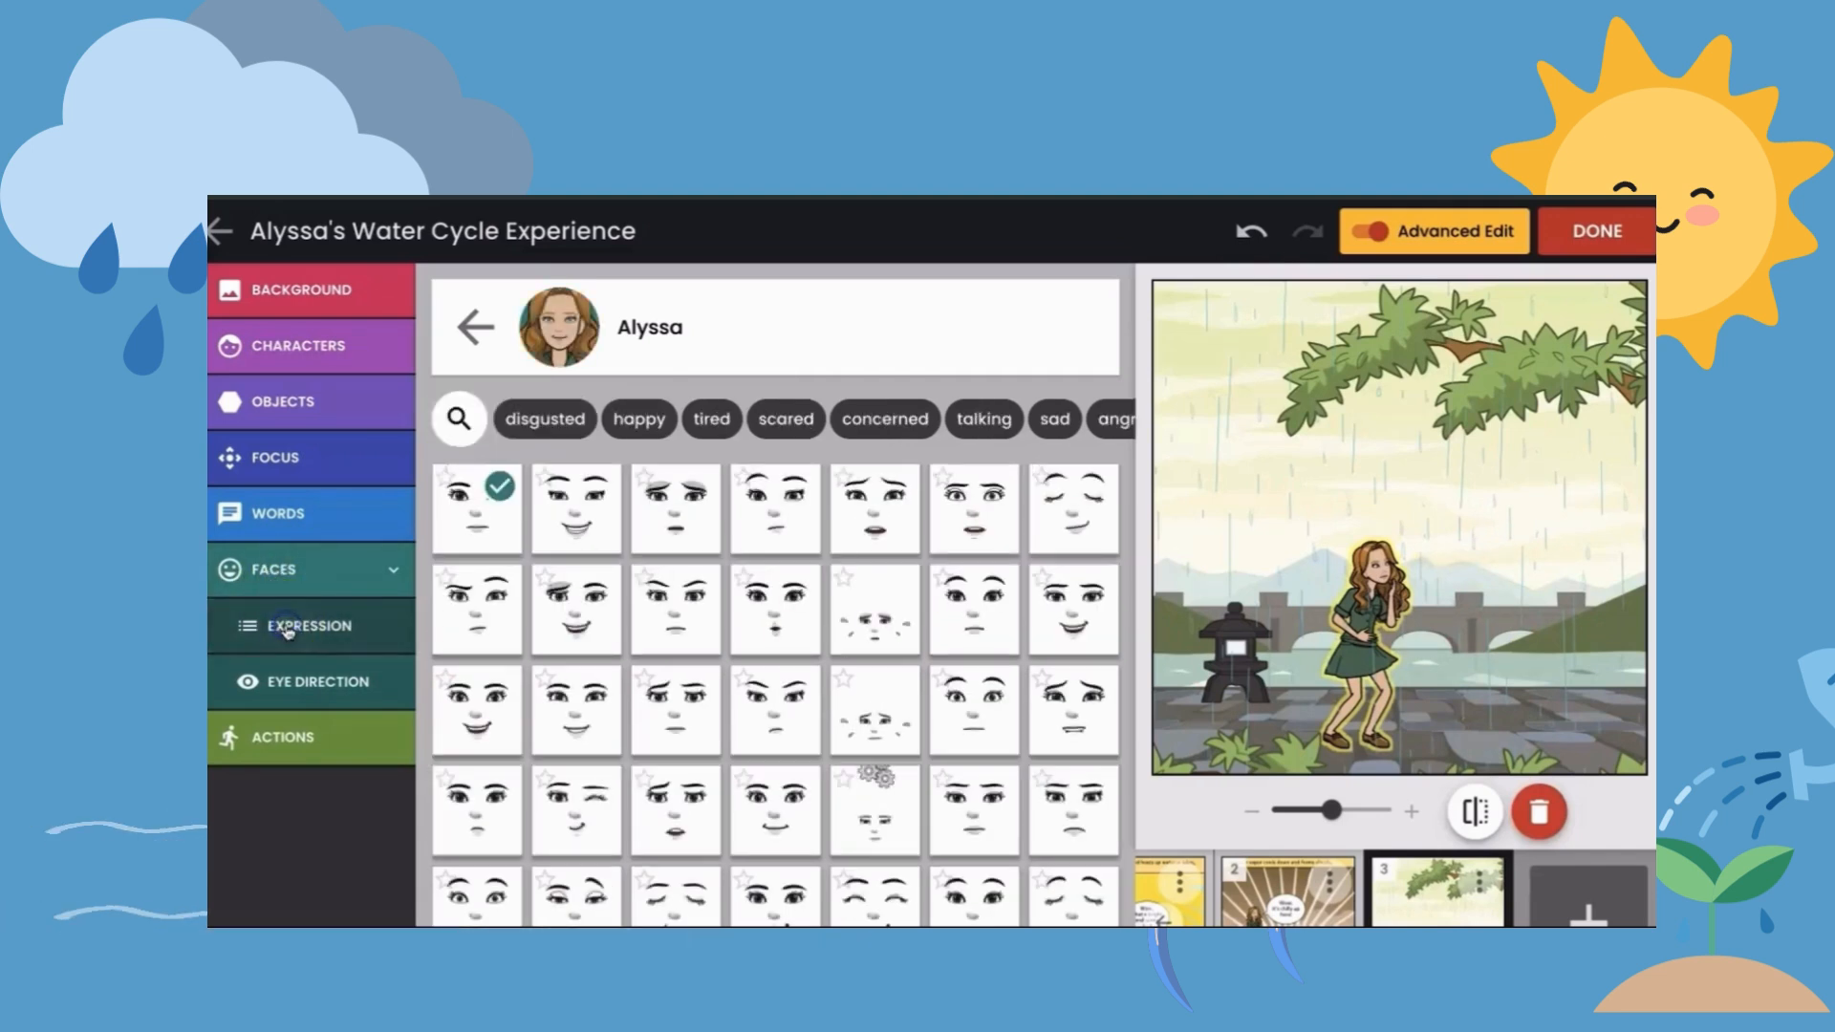
{"action": "scroll", "coordinate": [691, 581], "scroll_direction": "down", "scroll_amount": 1}
{"action": "left_click", "coordinate": [971, 502]}
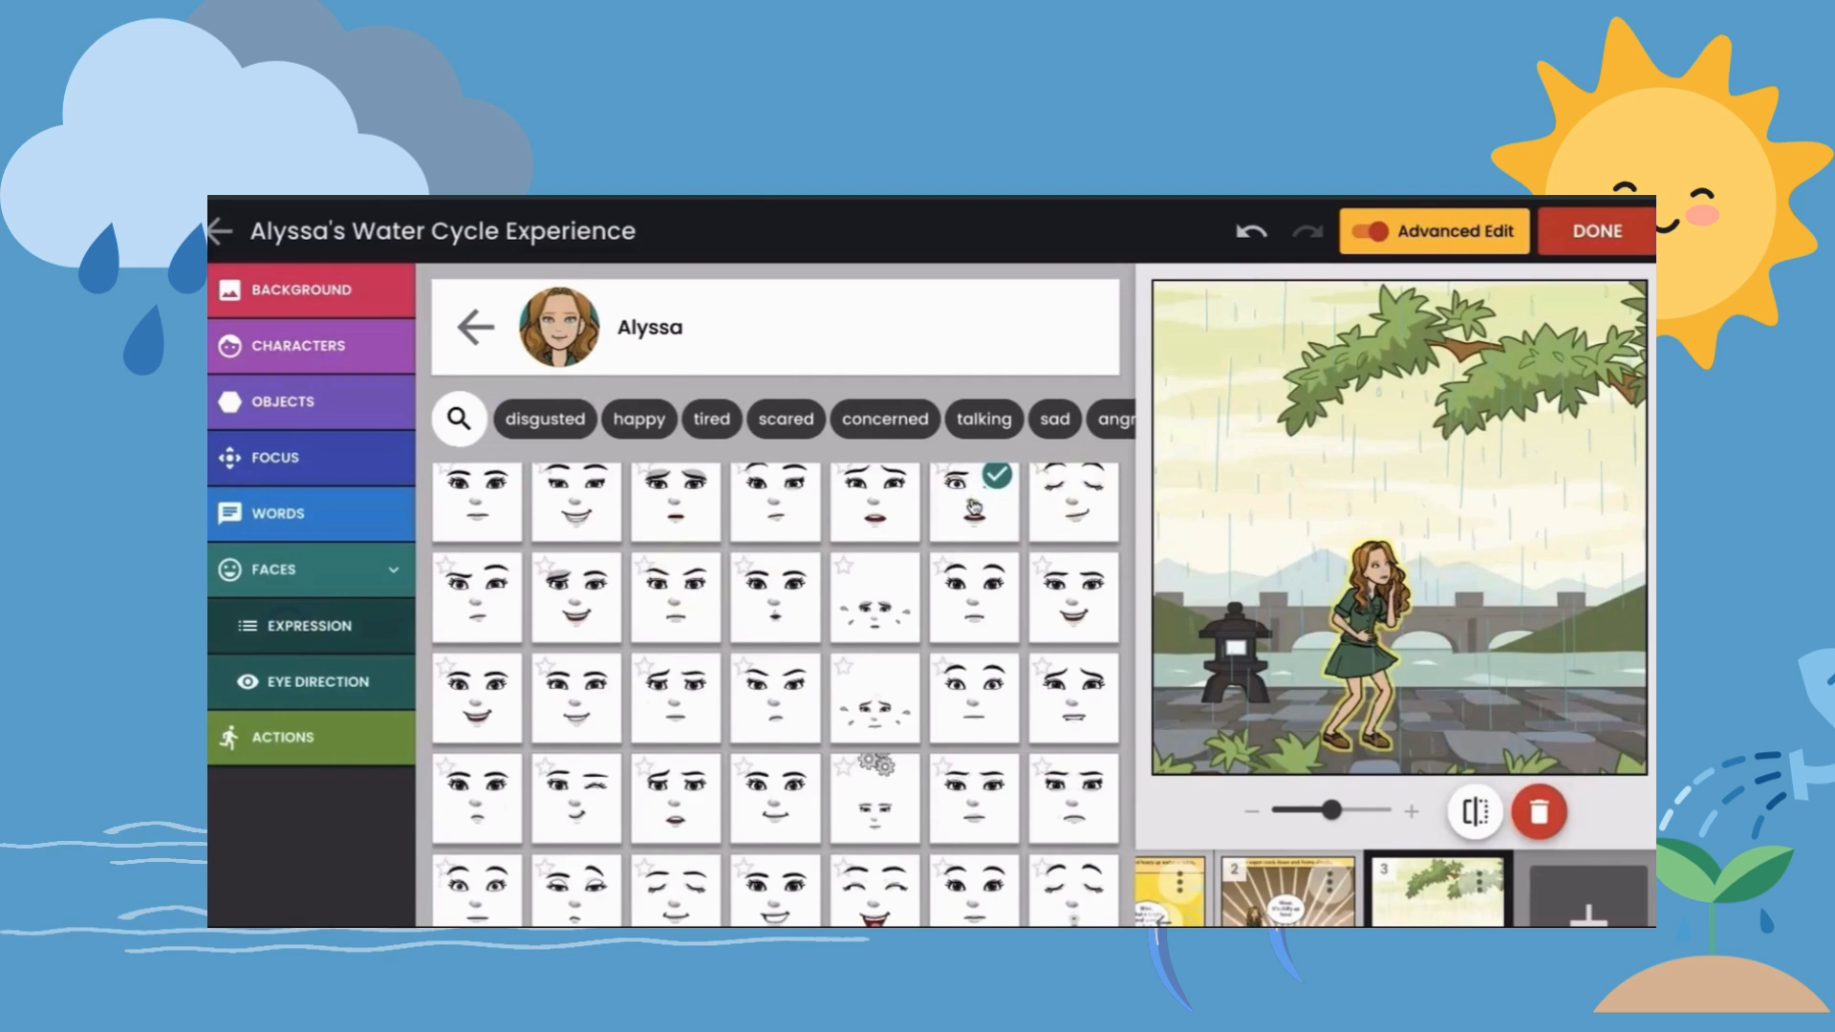
{"action": "left_click_drag", "start_coordinate": [1315, 607], "coordinate": [1248, 609]}
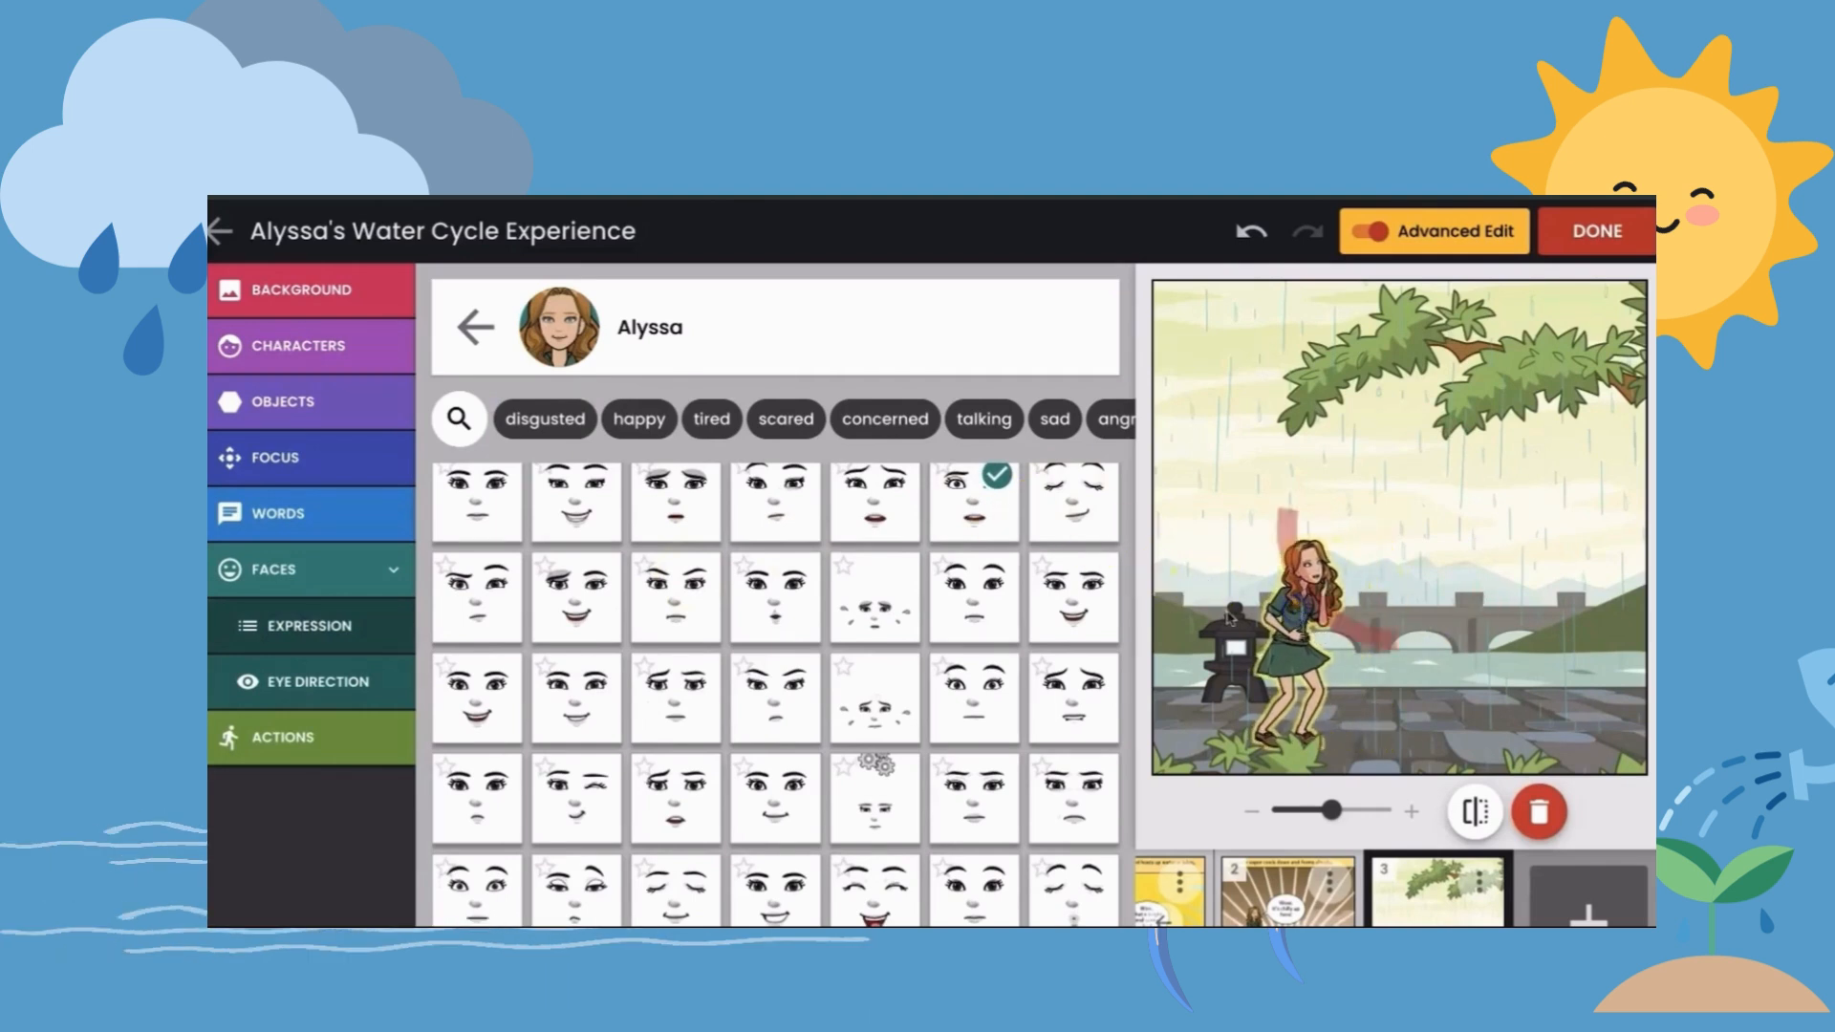
- Give the character a speech bubble reading "The rain is watering the trees!" and place it beside her head, below the branch
{"action": "left_click", "coordinate": [273, 515]}
{"action": "left_click", "coordinate": [304, 626]}
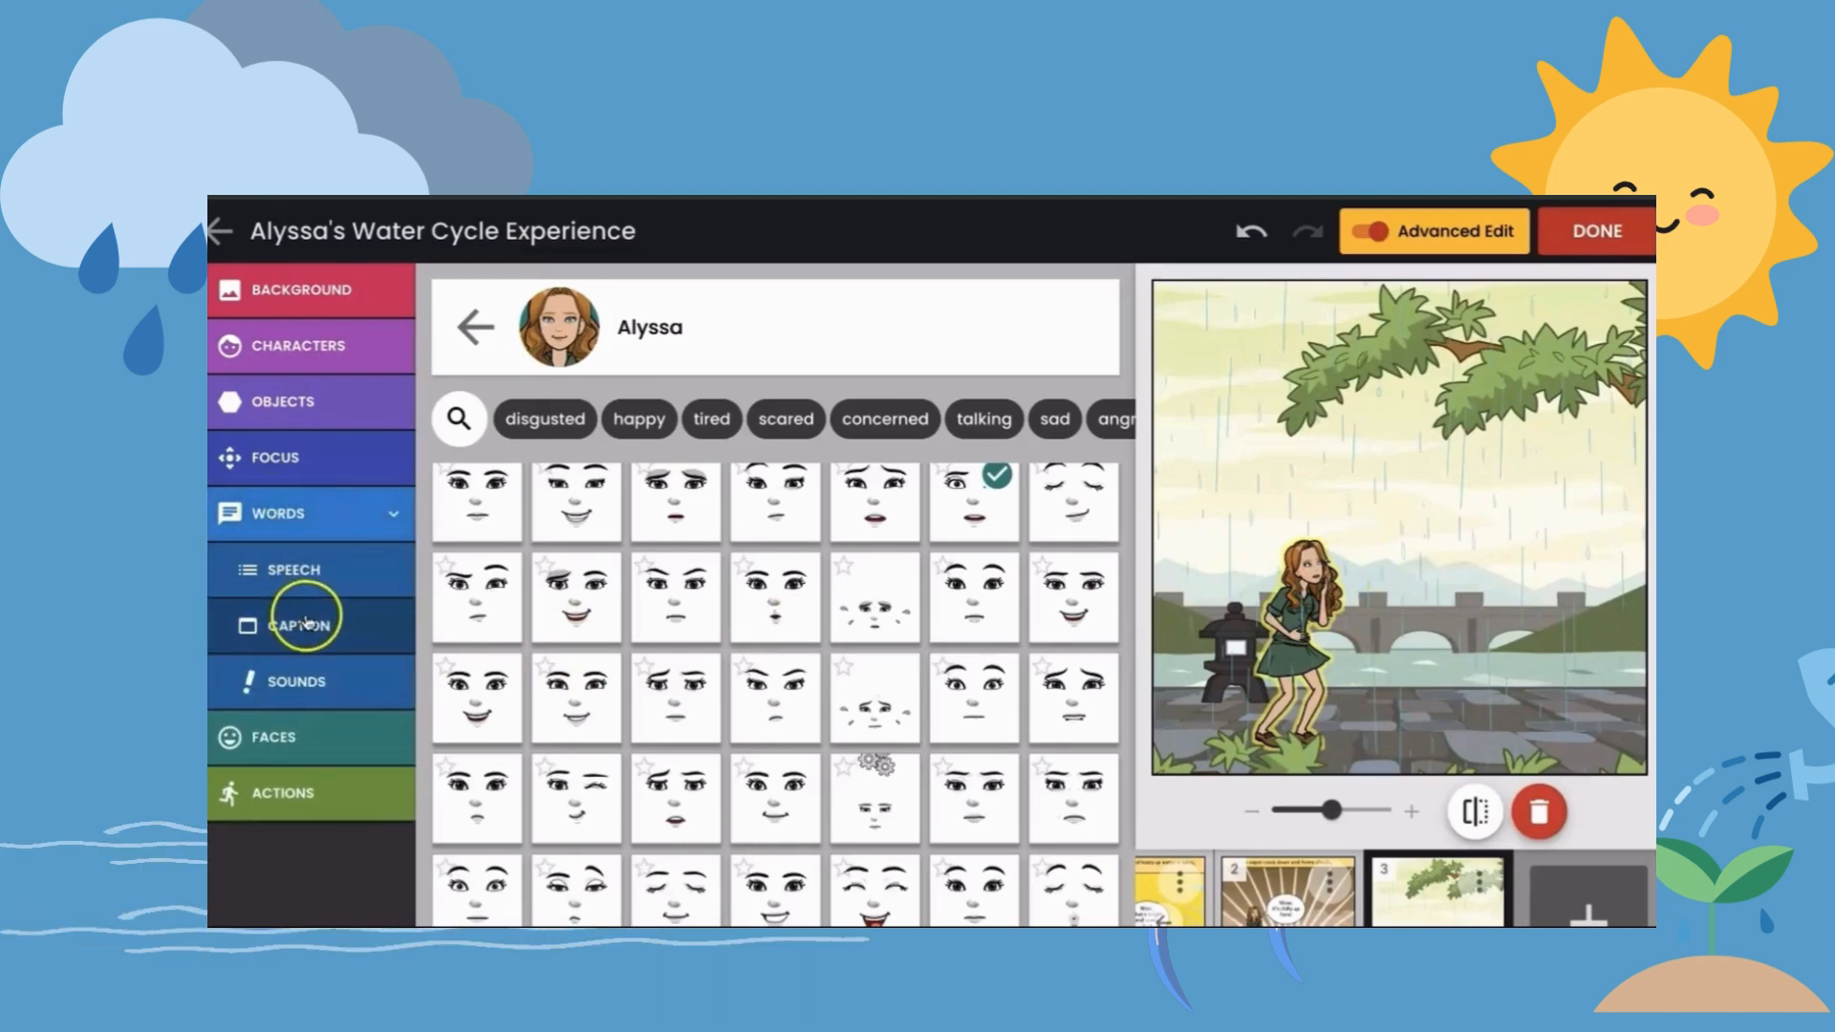
{"action": "left_click", "coordinate": [271, 568]}
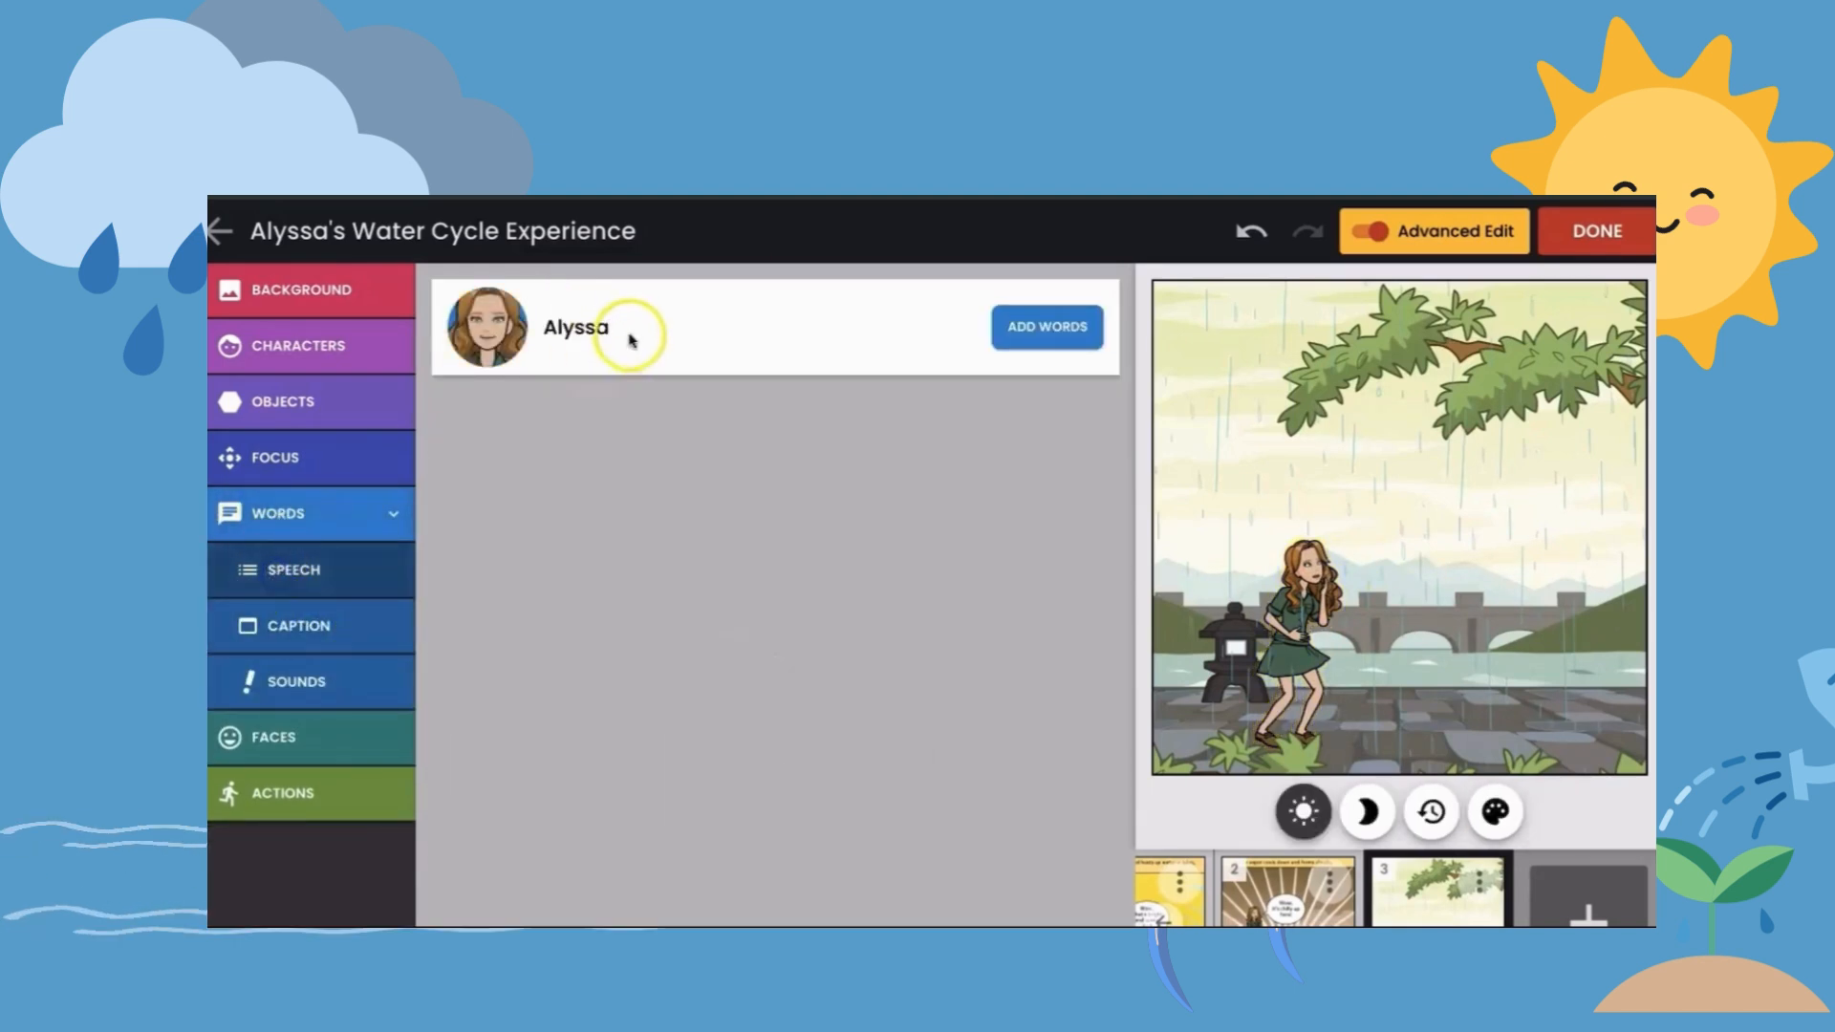
{"action": "left_click", "coordinate": [1051, 327]}
{"action": "left_click", "coordinate": [669, 523]}
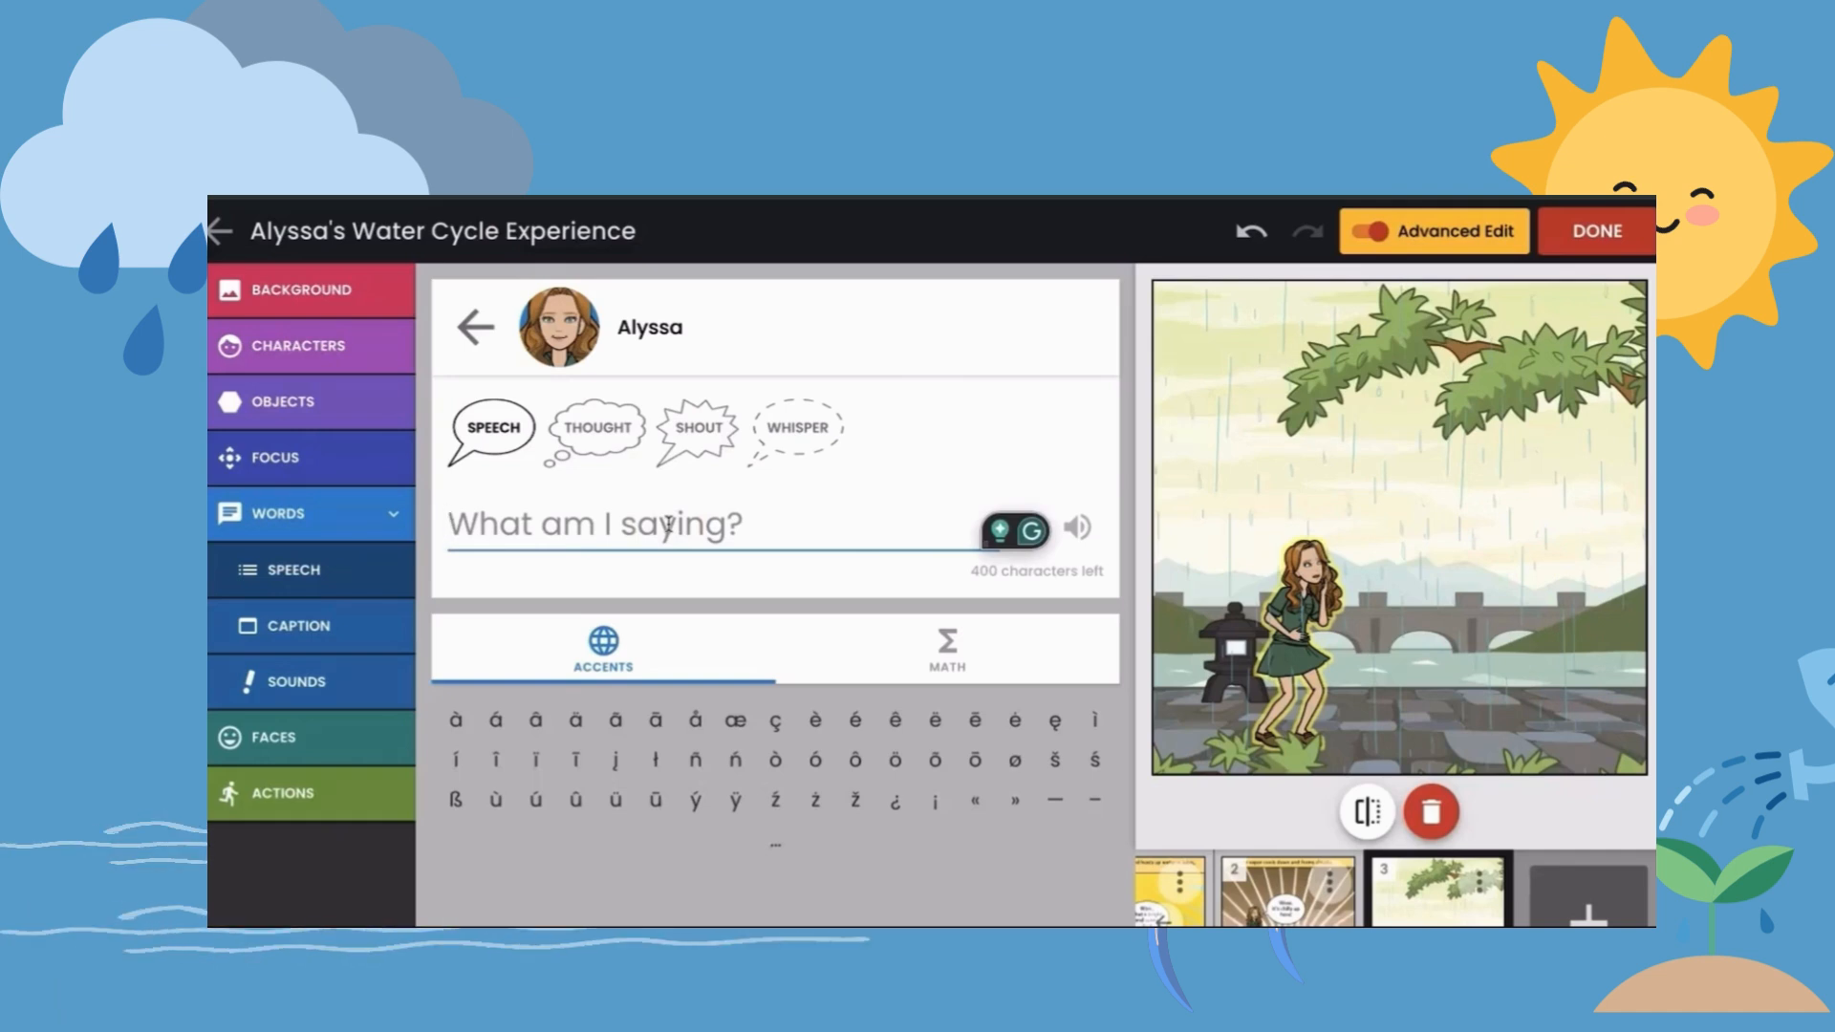
{"action": "key", "text": "shift"}
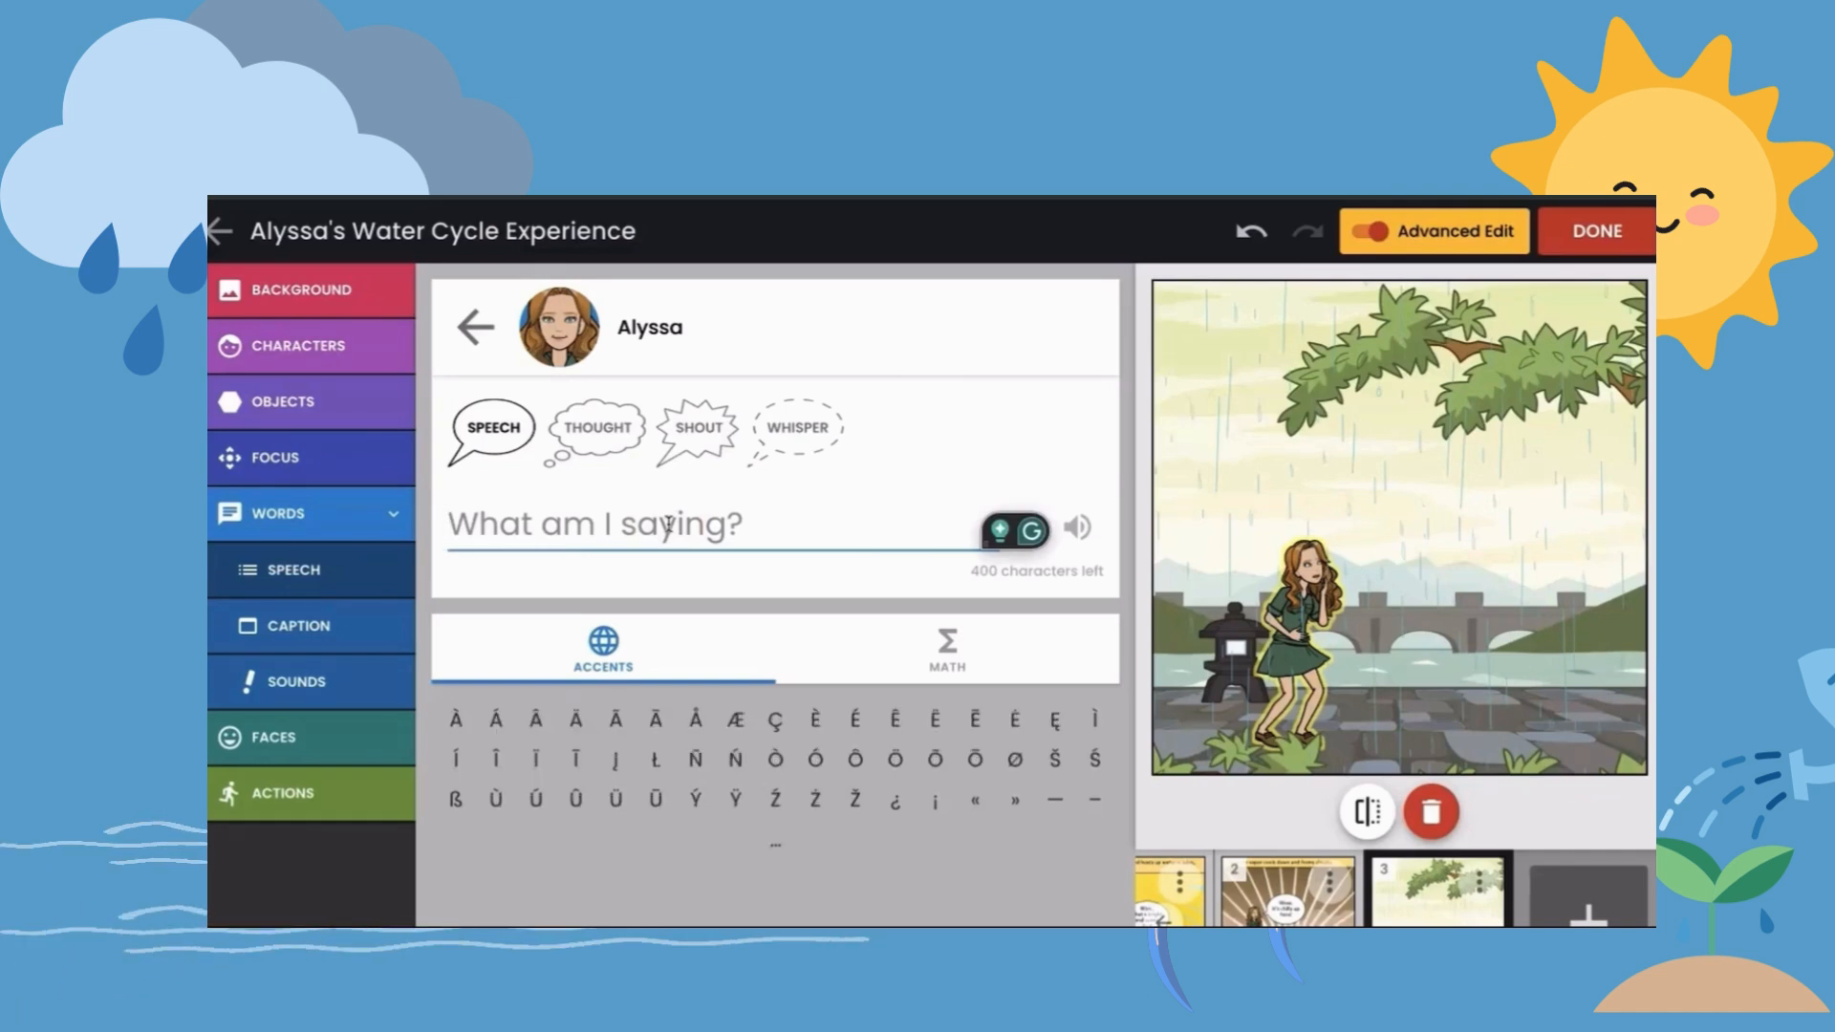
{"action": "type", "text": "The rain is watering the tres"}
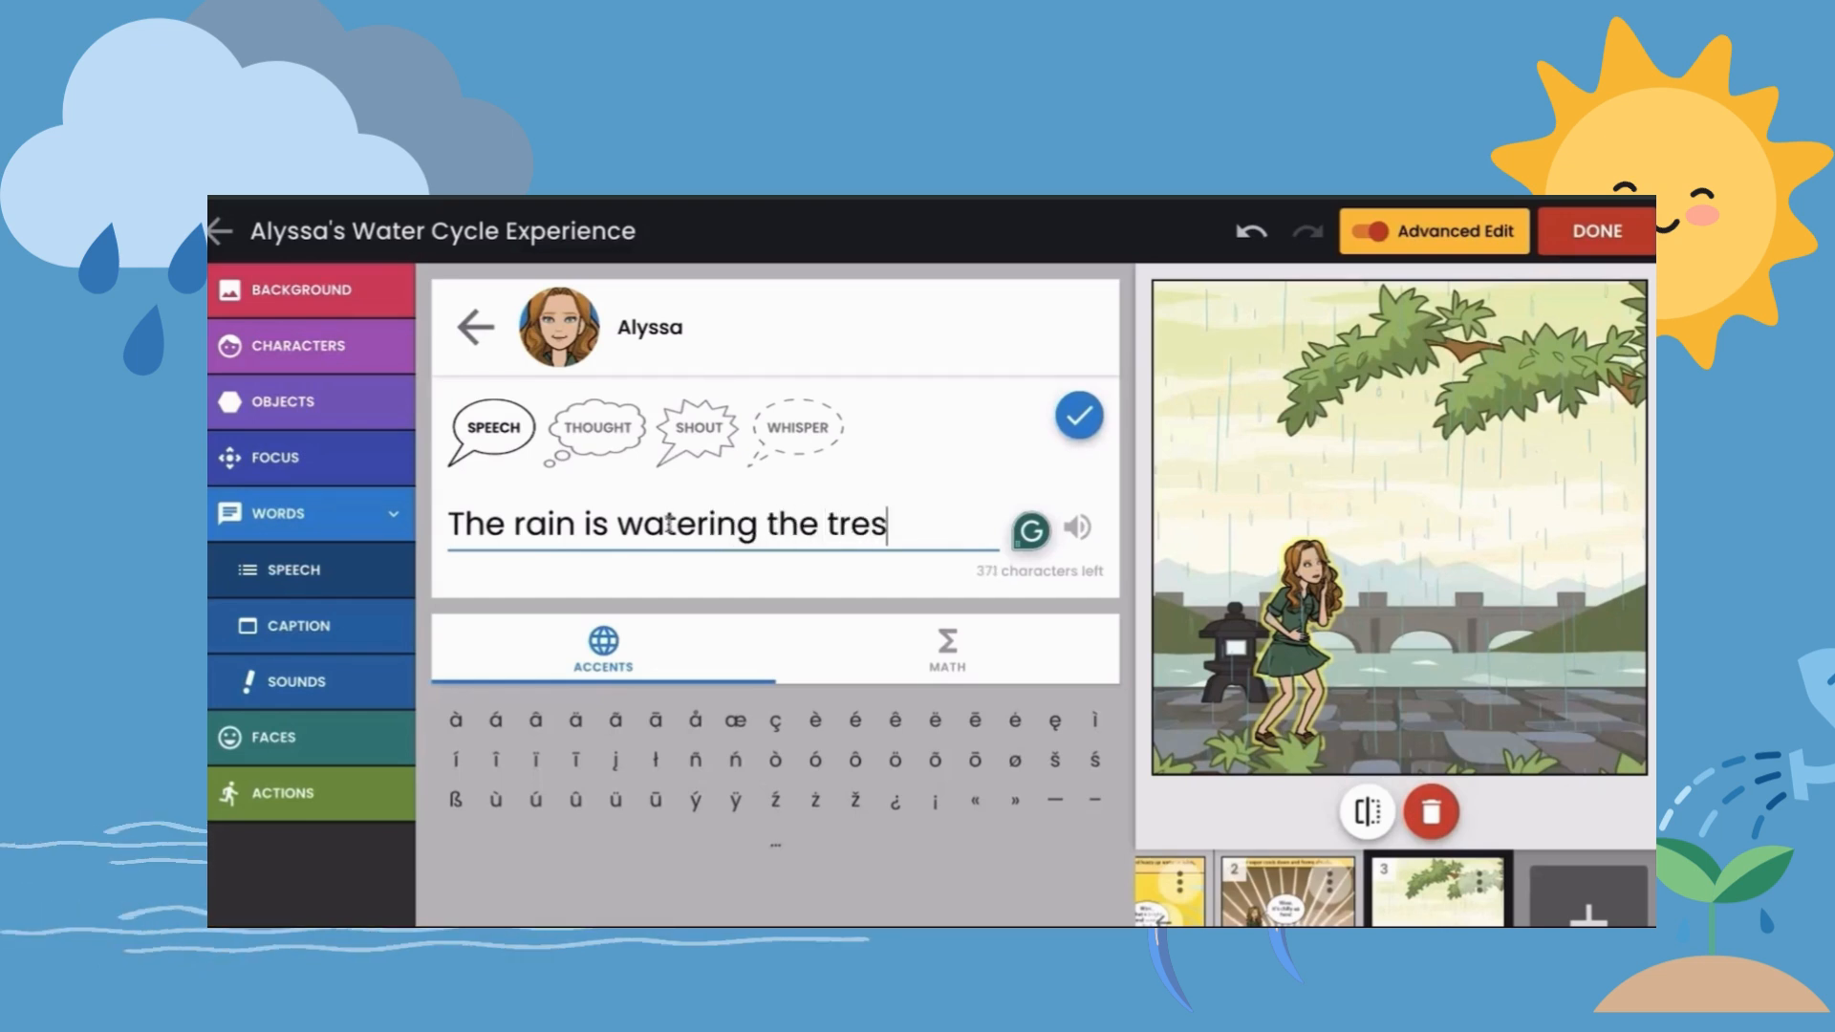
{"action": "key", "text": "BackSpace"}
{"action": "type", "text": "es!"}
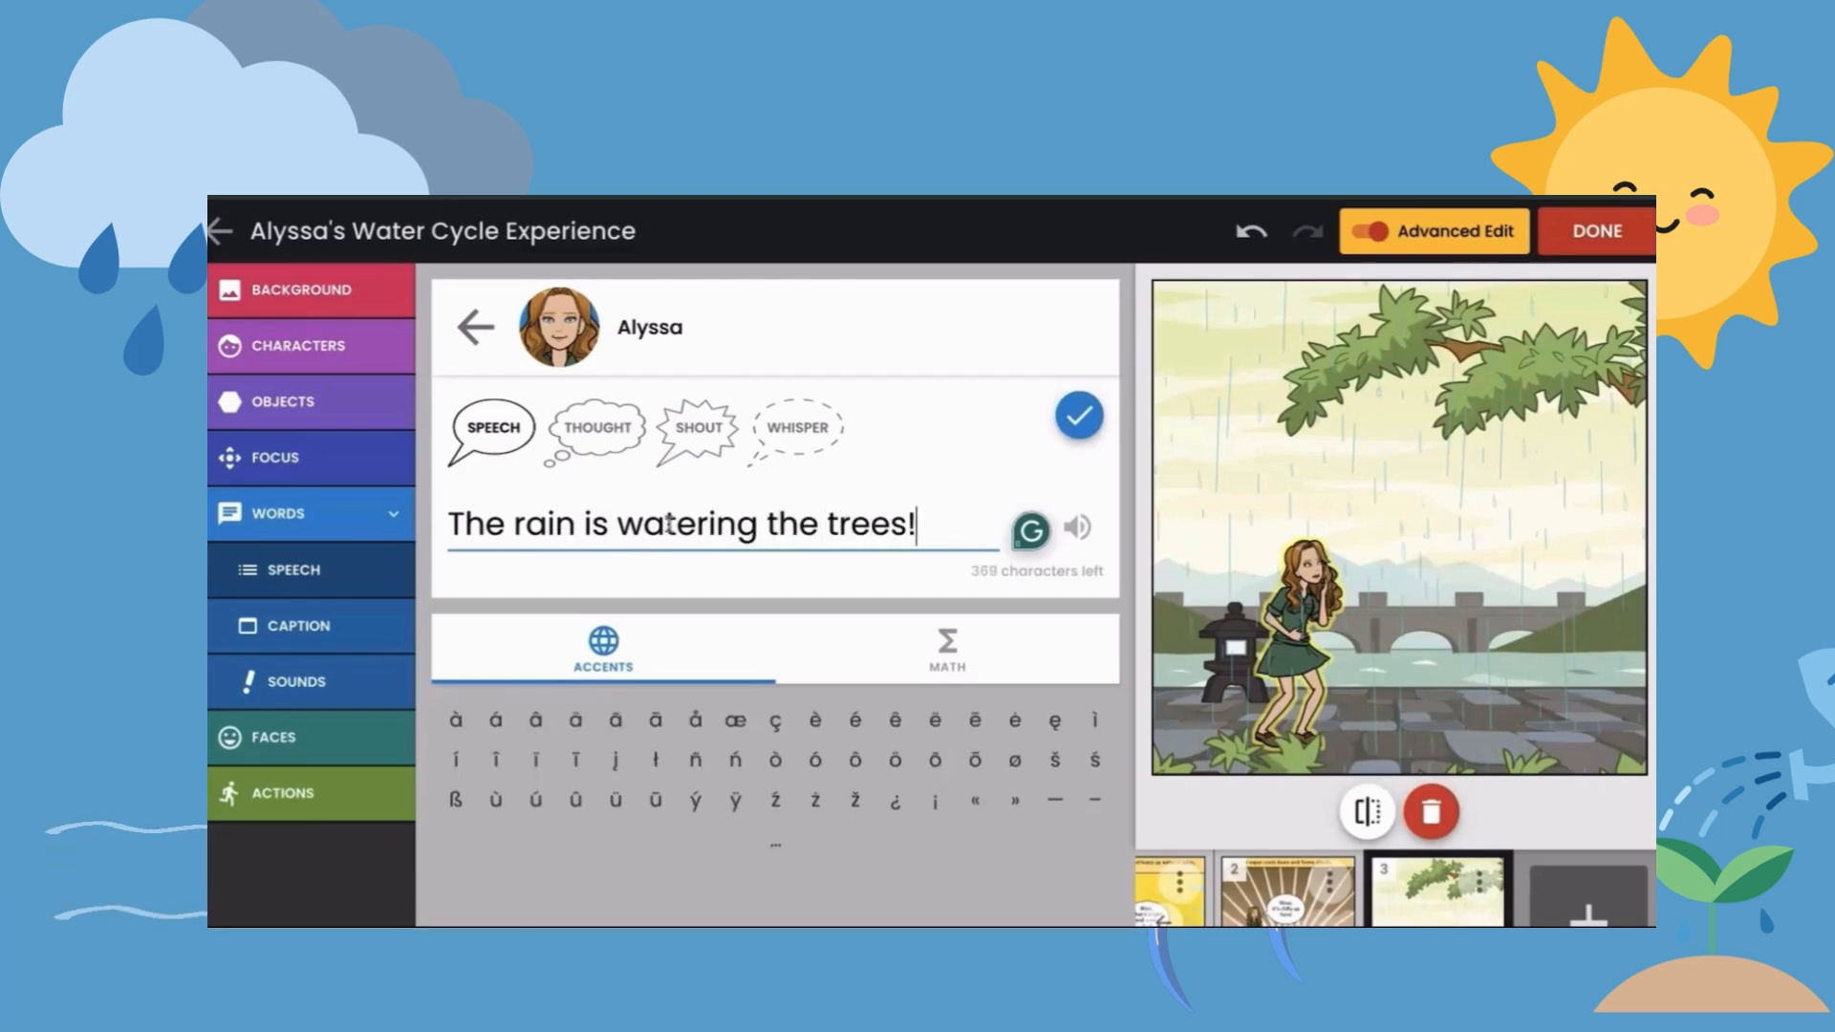
{"action": "left_click", "coordinate": [1079, 421]}
{"action": "left_click", "coordinate": [1442, 458]}
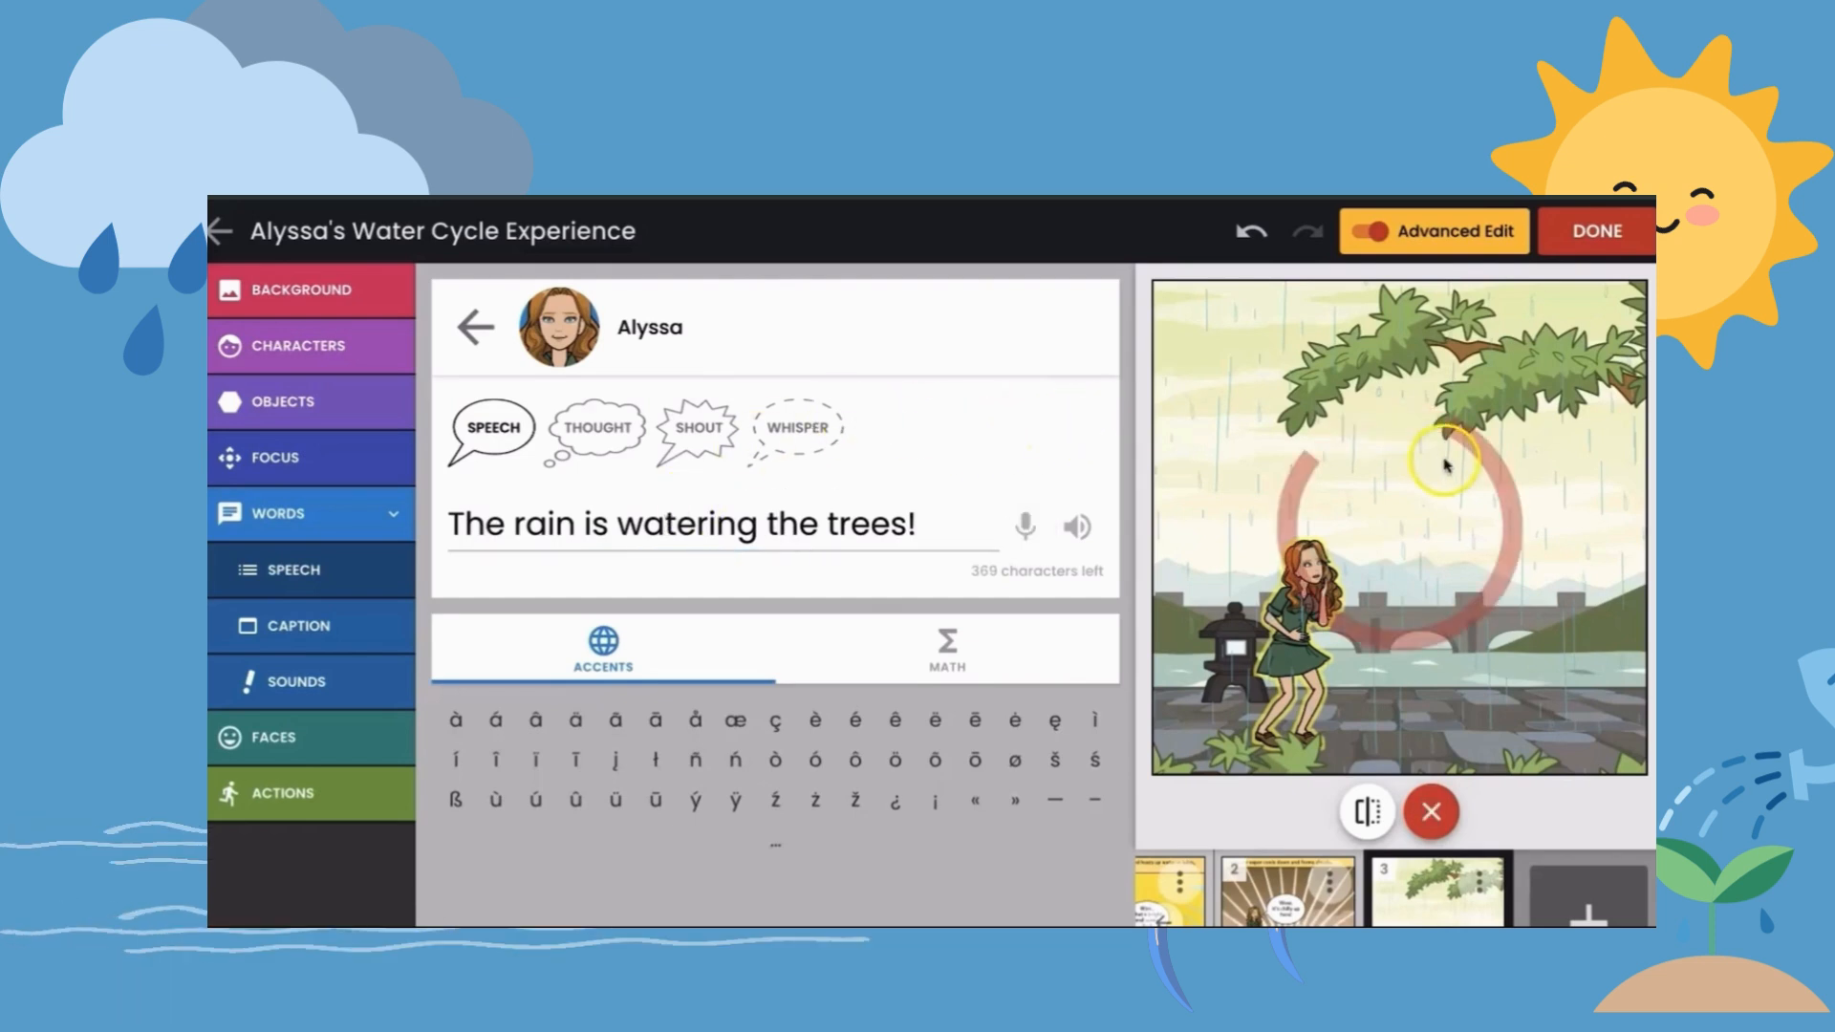
{"action": "left_click_drag", "start_coordinate": [1398, 391], "coordinate": [1465, 569]}
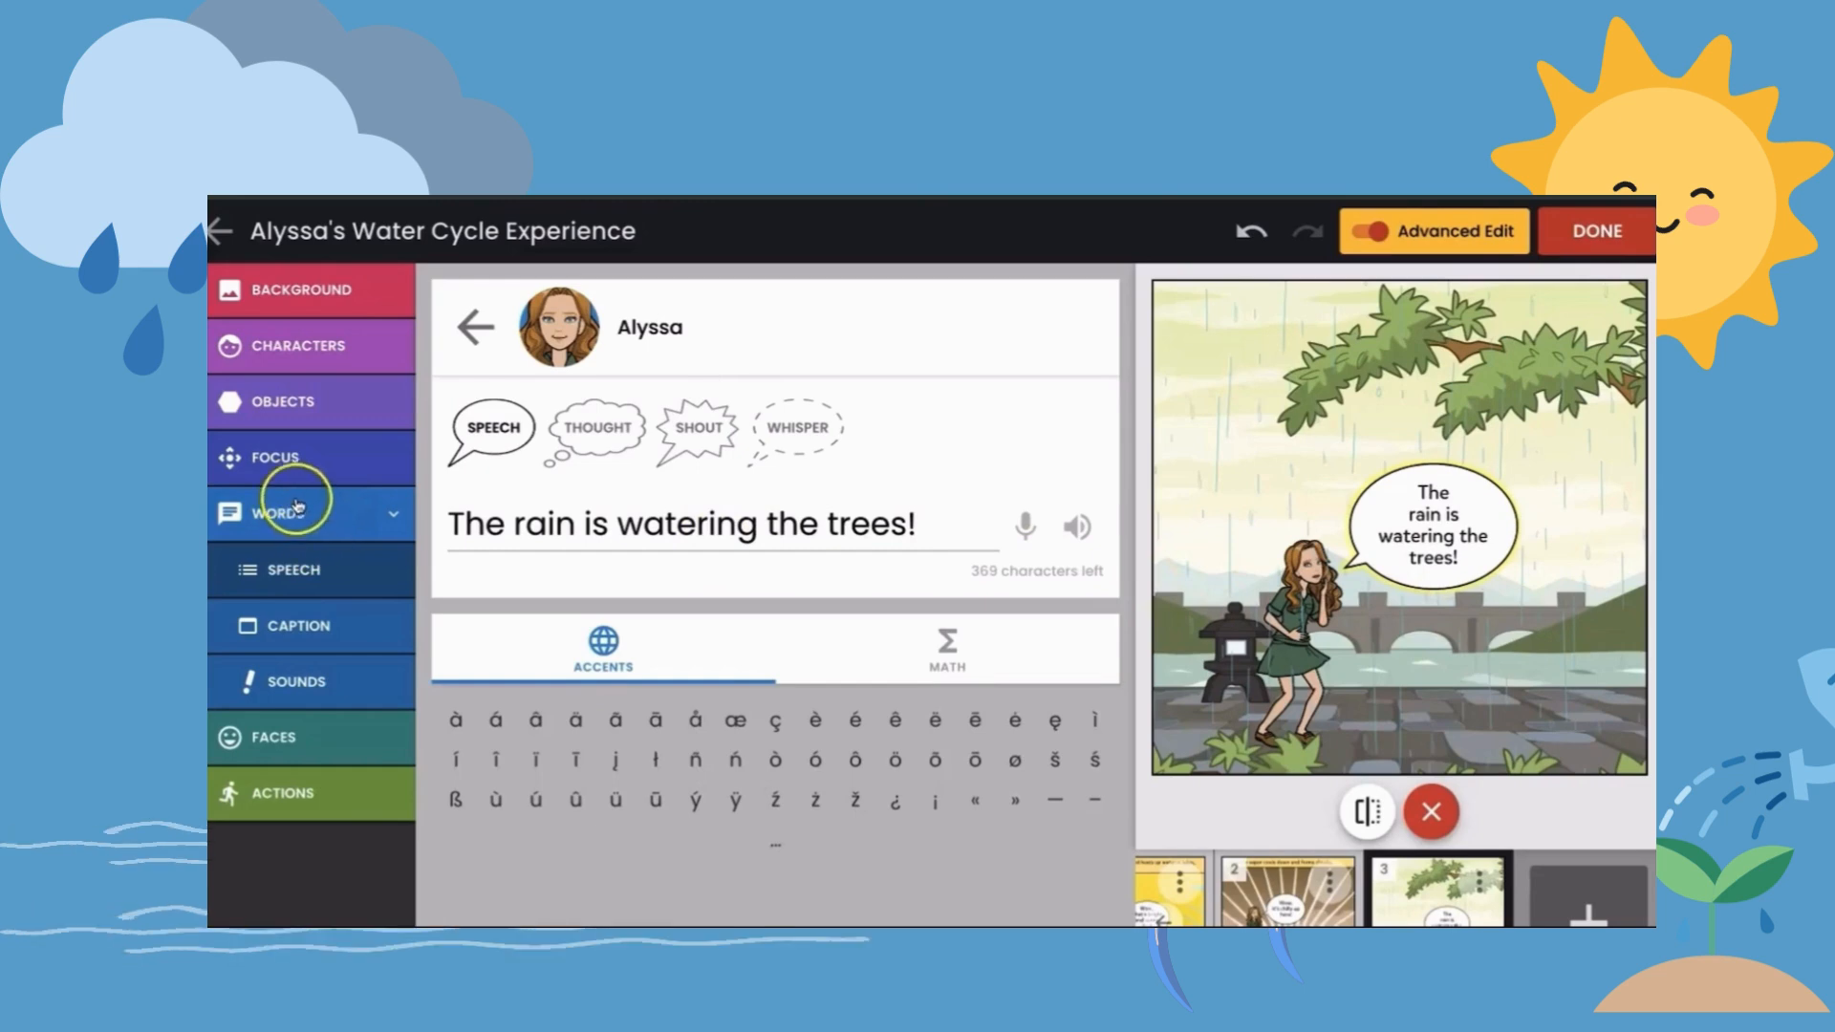
- Caption the third panel's top edge with "The clouds release the water as rain! The rain falls back into the rivers!"
{"action": "left_click", "coordinate": [291, 623]}
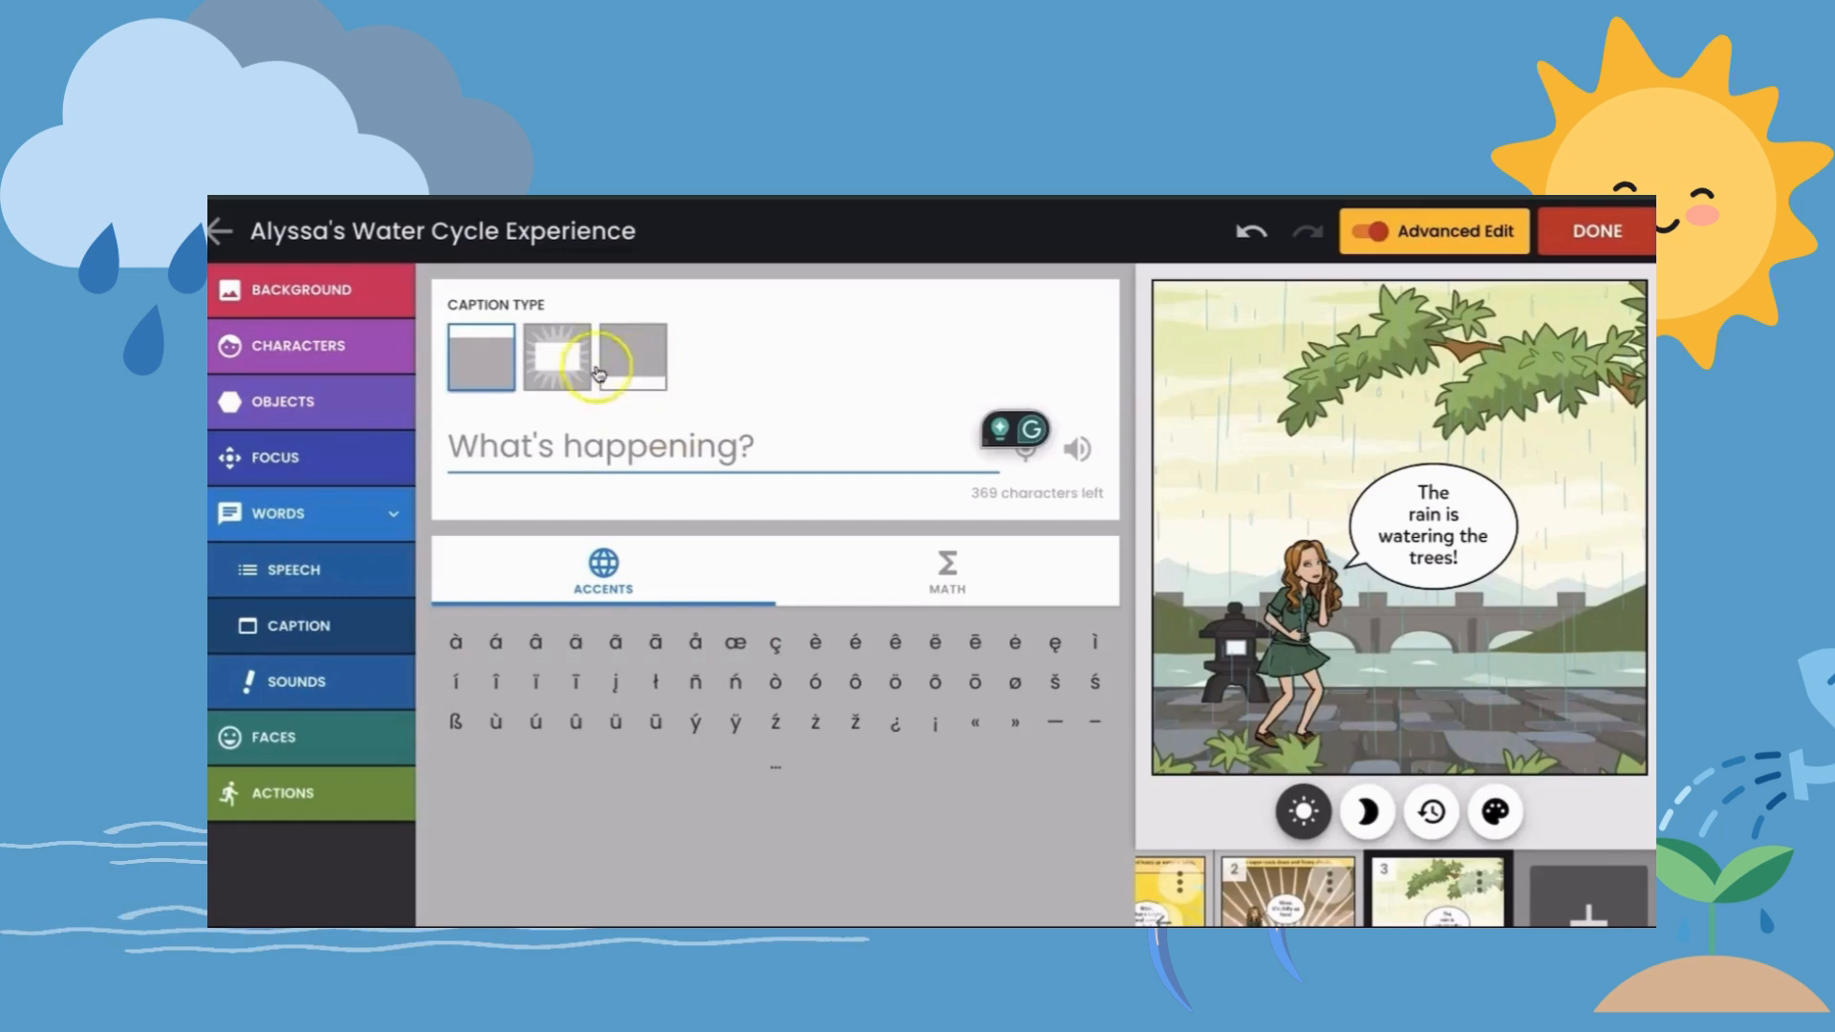
{"action": "left_click", "coordinate": [461, 355]}
{"action": "left_click", "coordinate": [488, 445]}
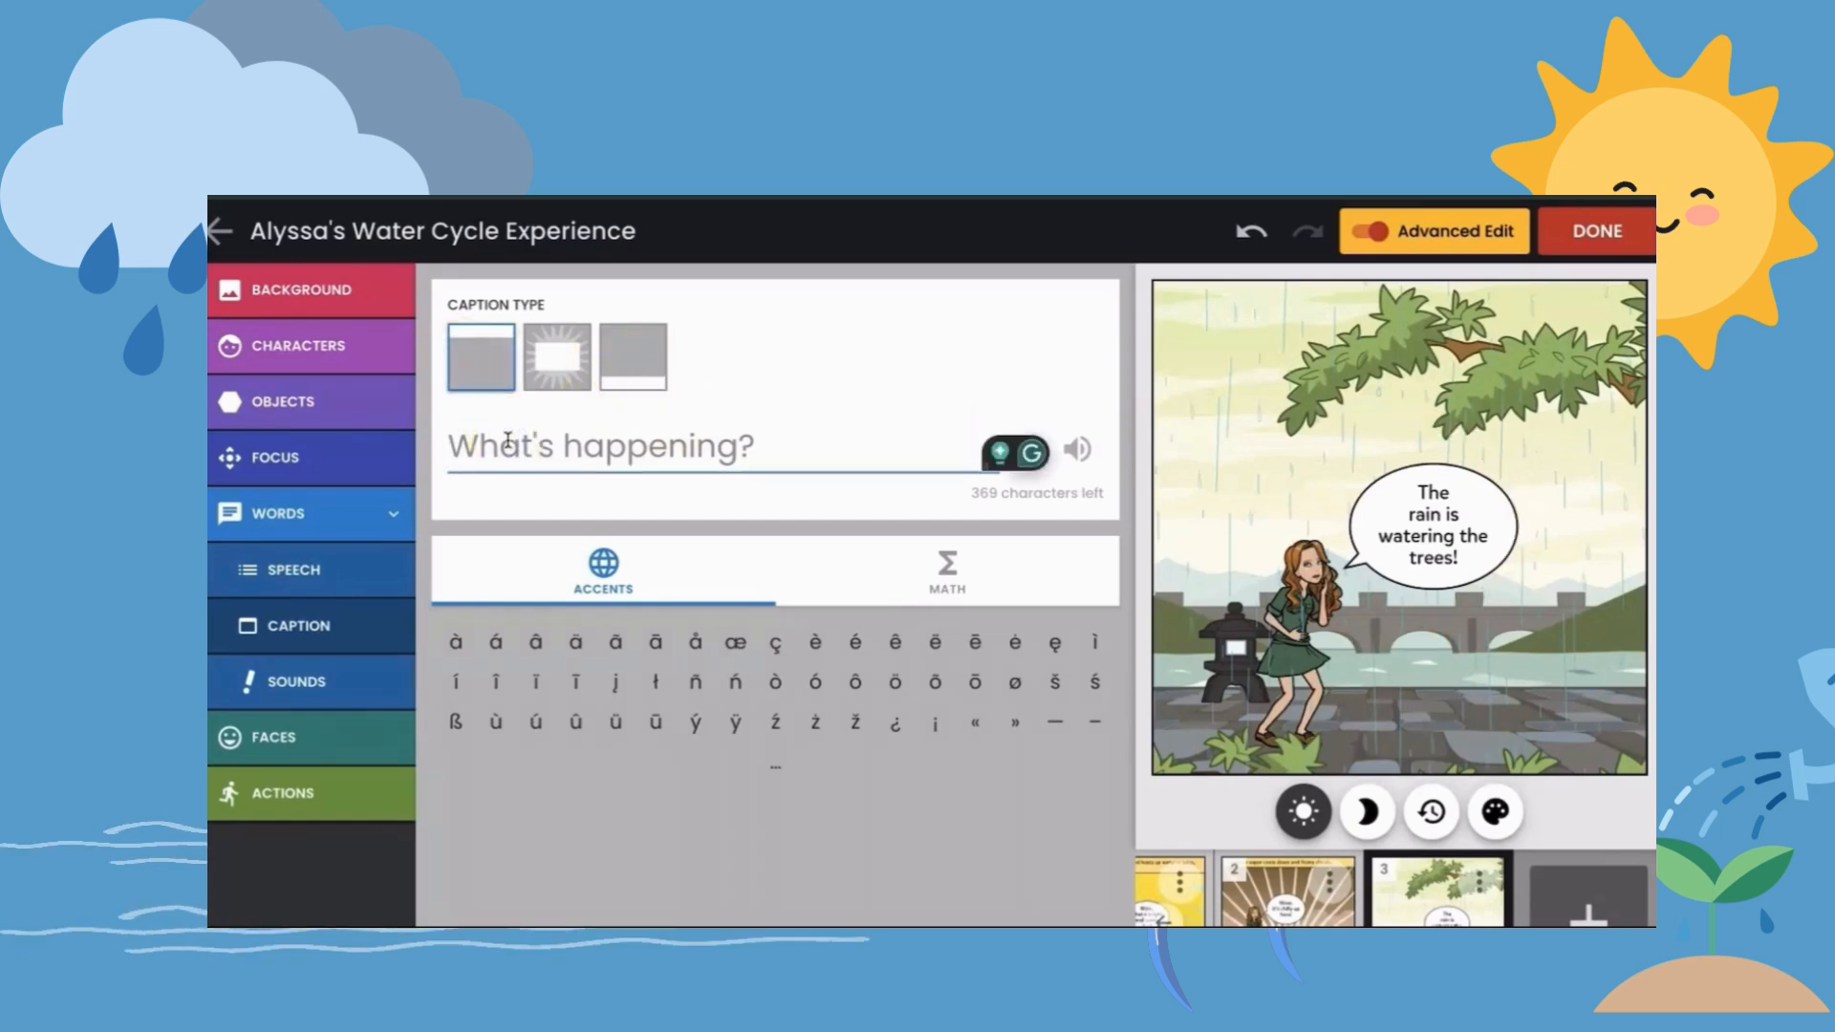
{"action": "type", "text": "The clouds release the water as"}
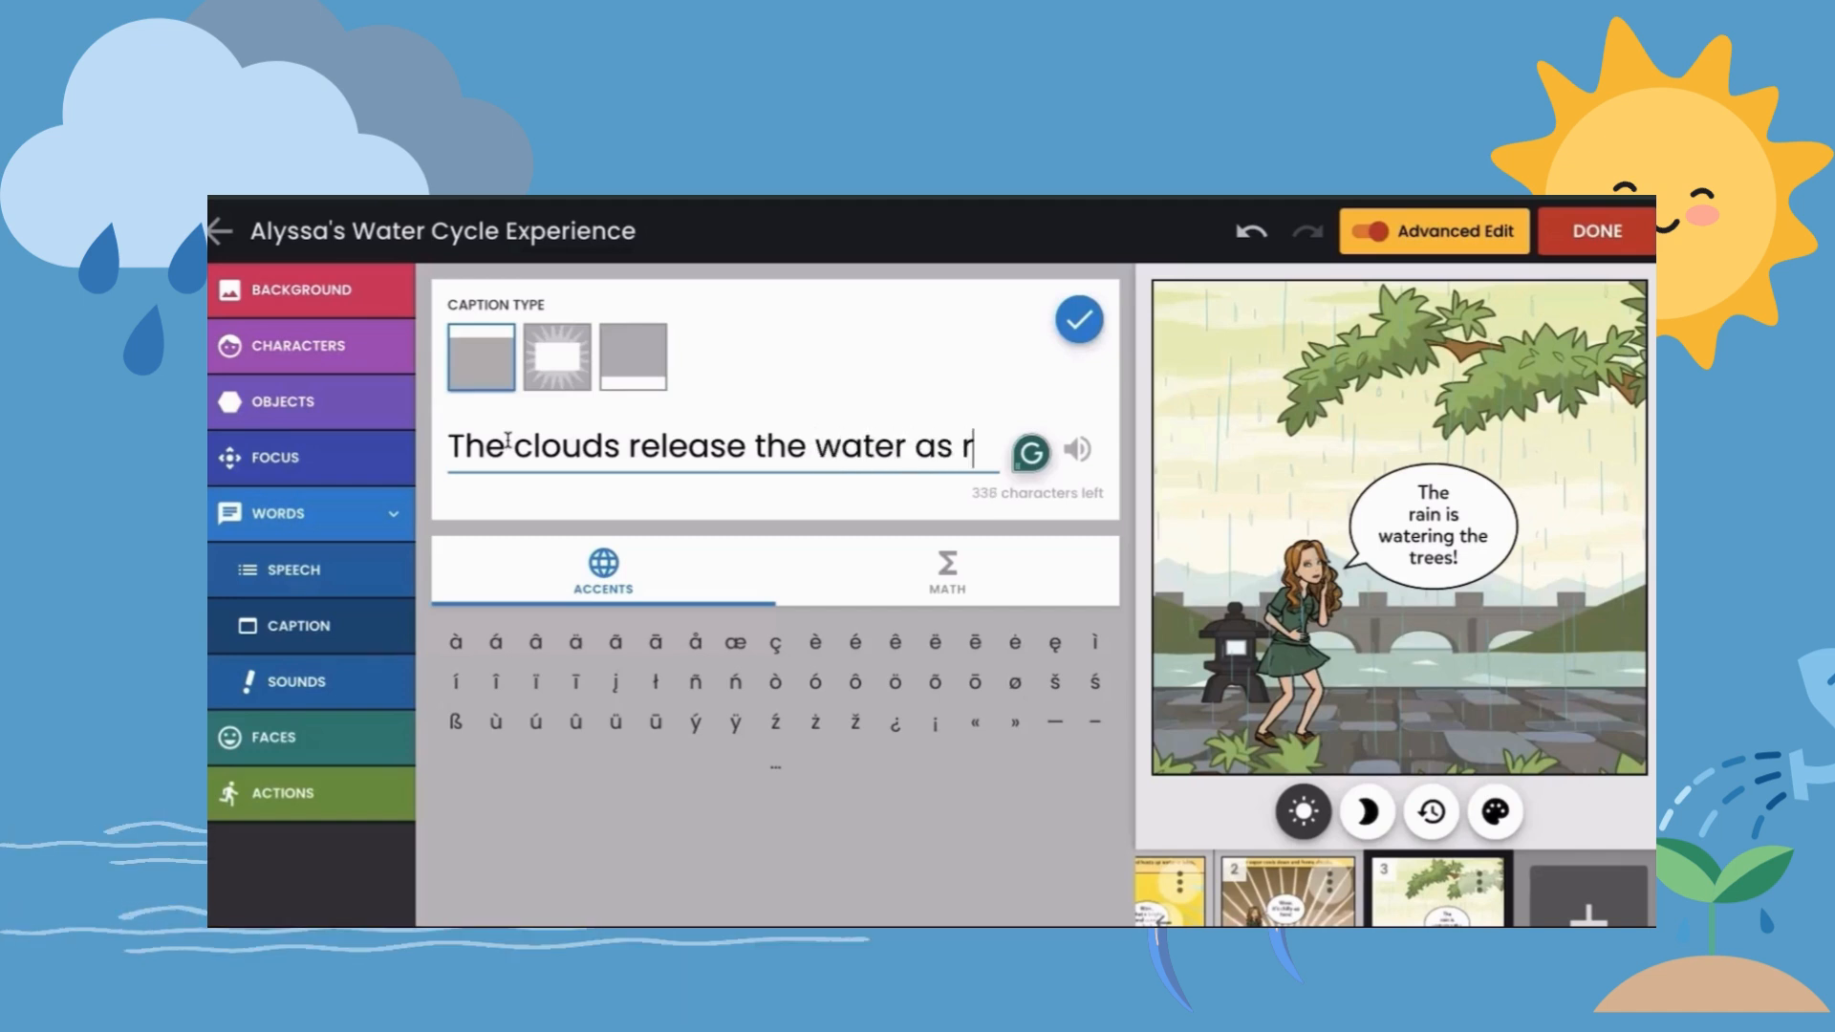
{"action": "type", "text": "rain! "}
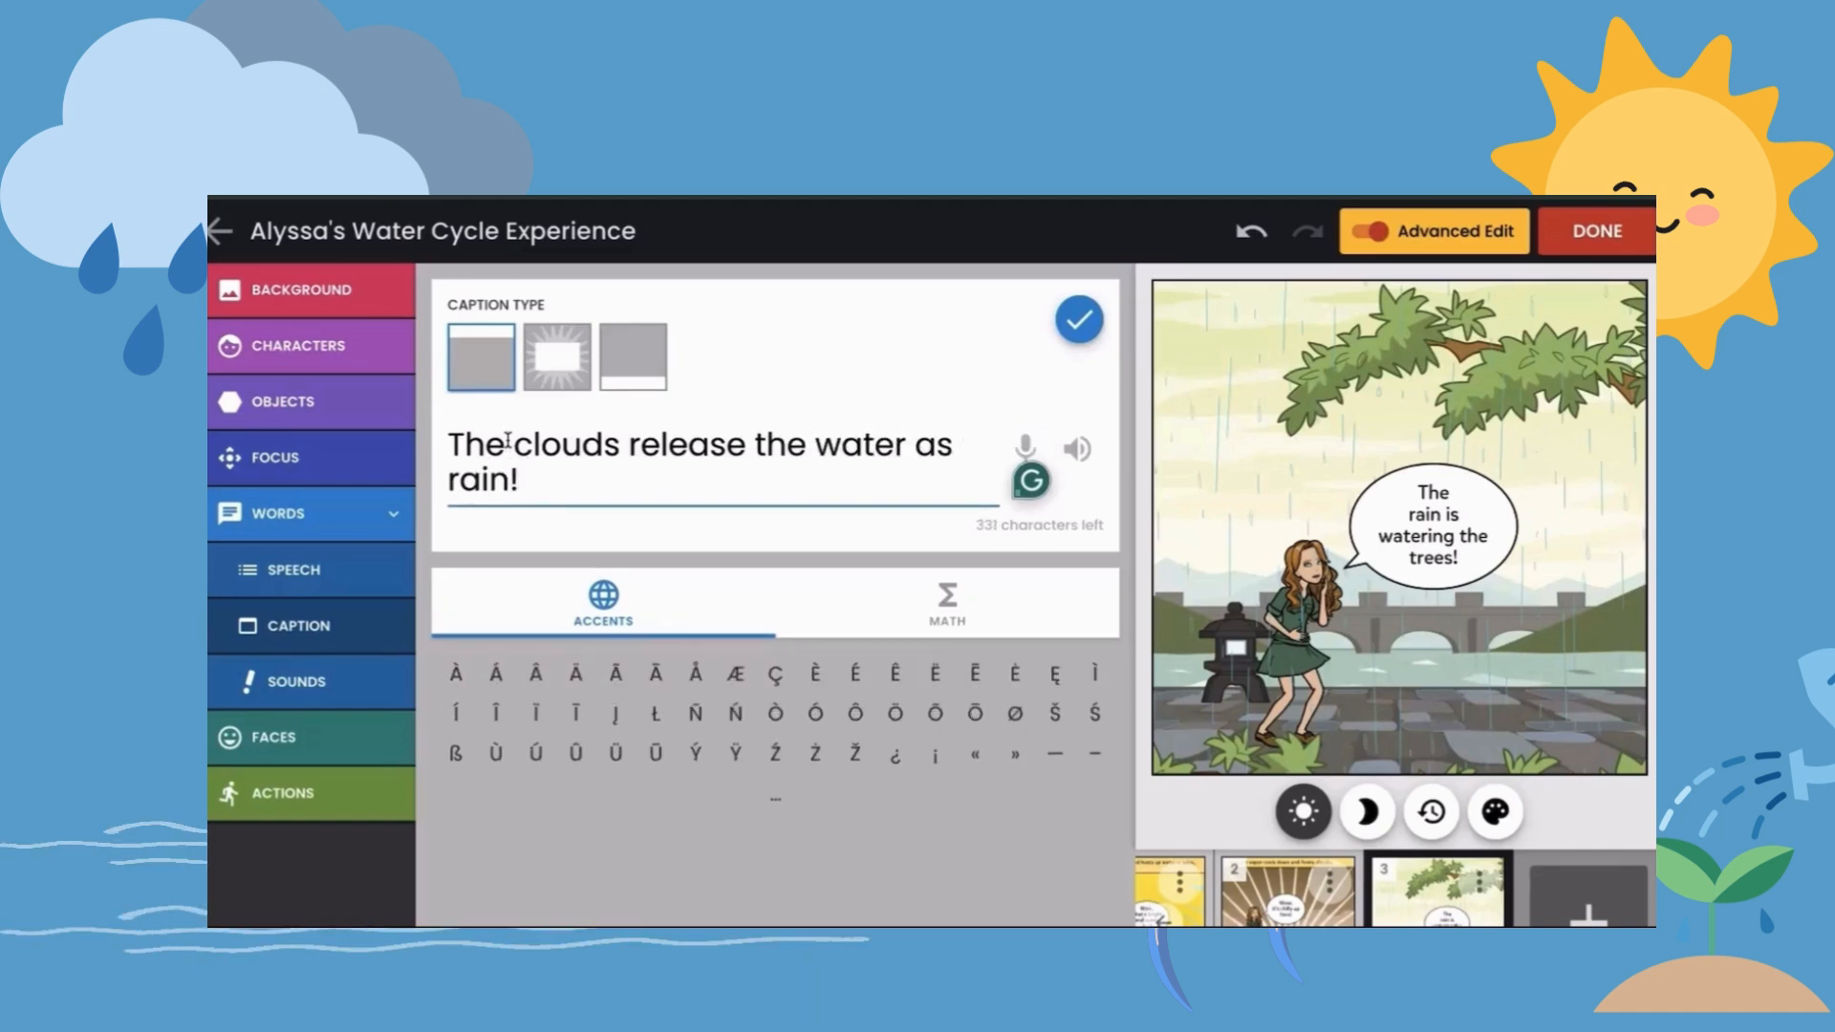
{"action": "type", "text": "The rain falls"}
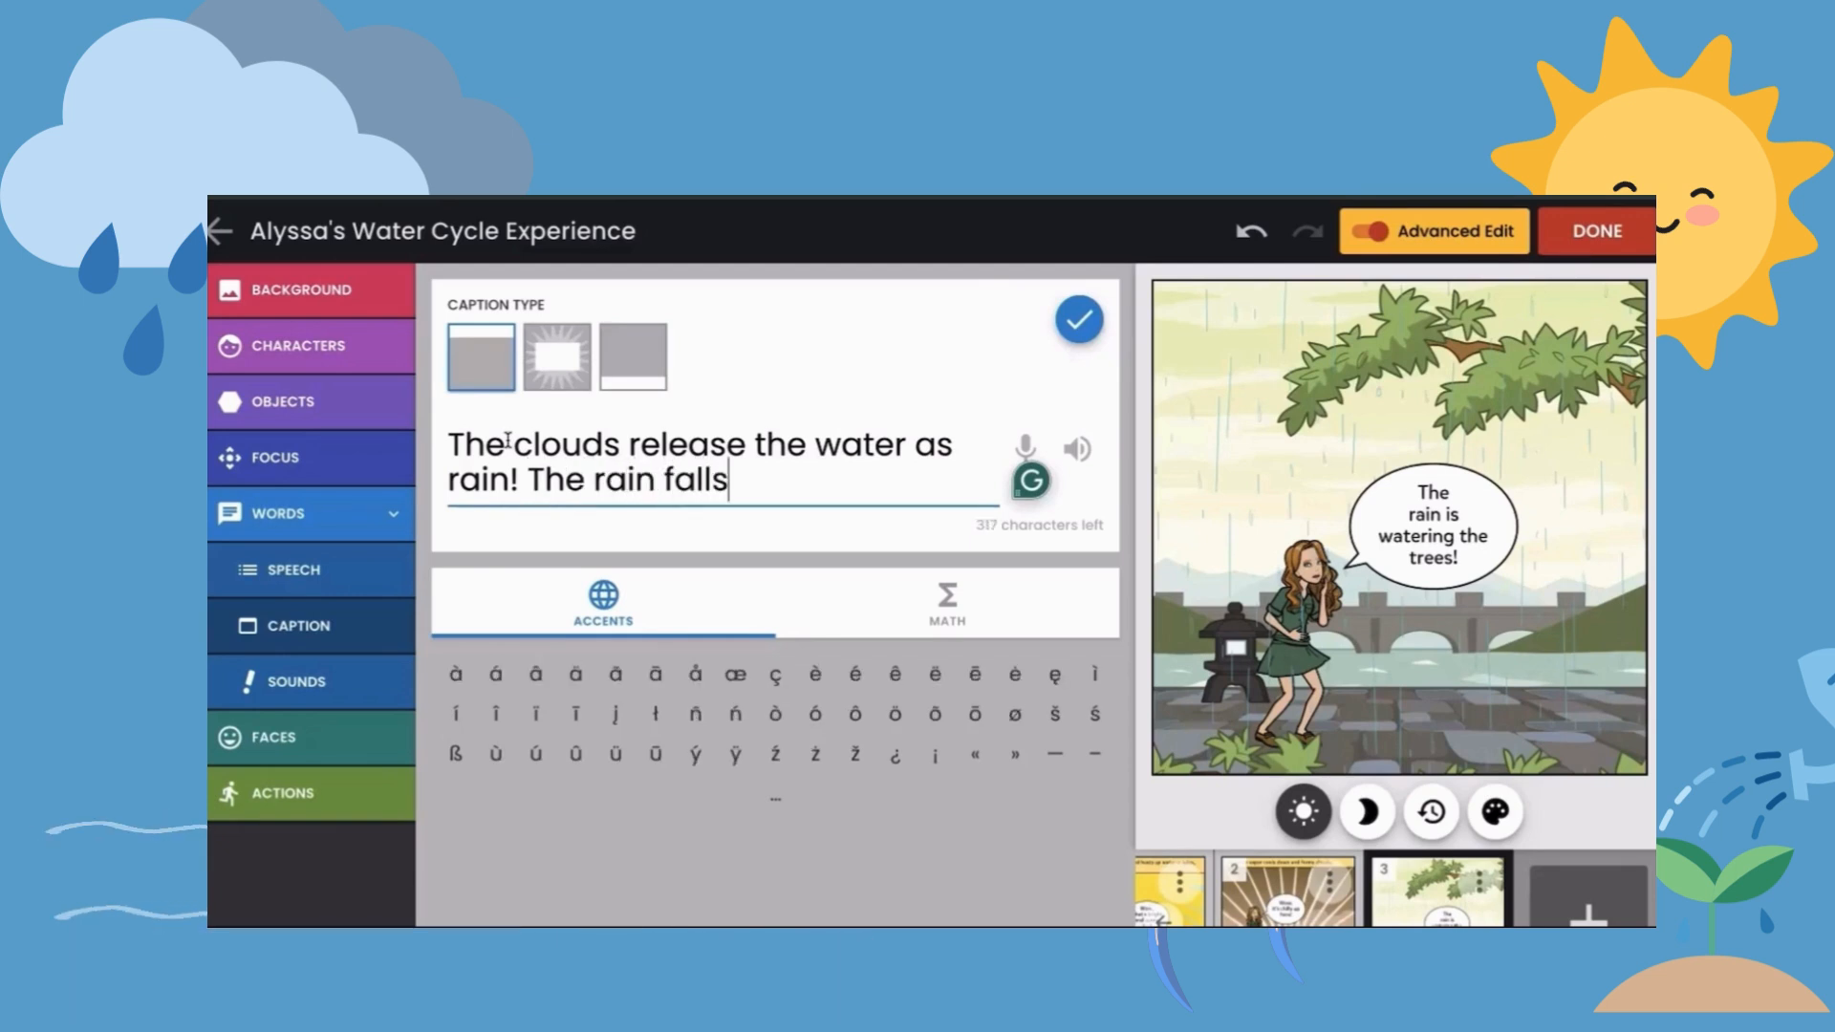
{"action": "type", "text": "to the rive"}
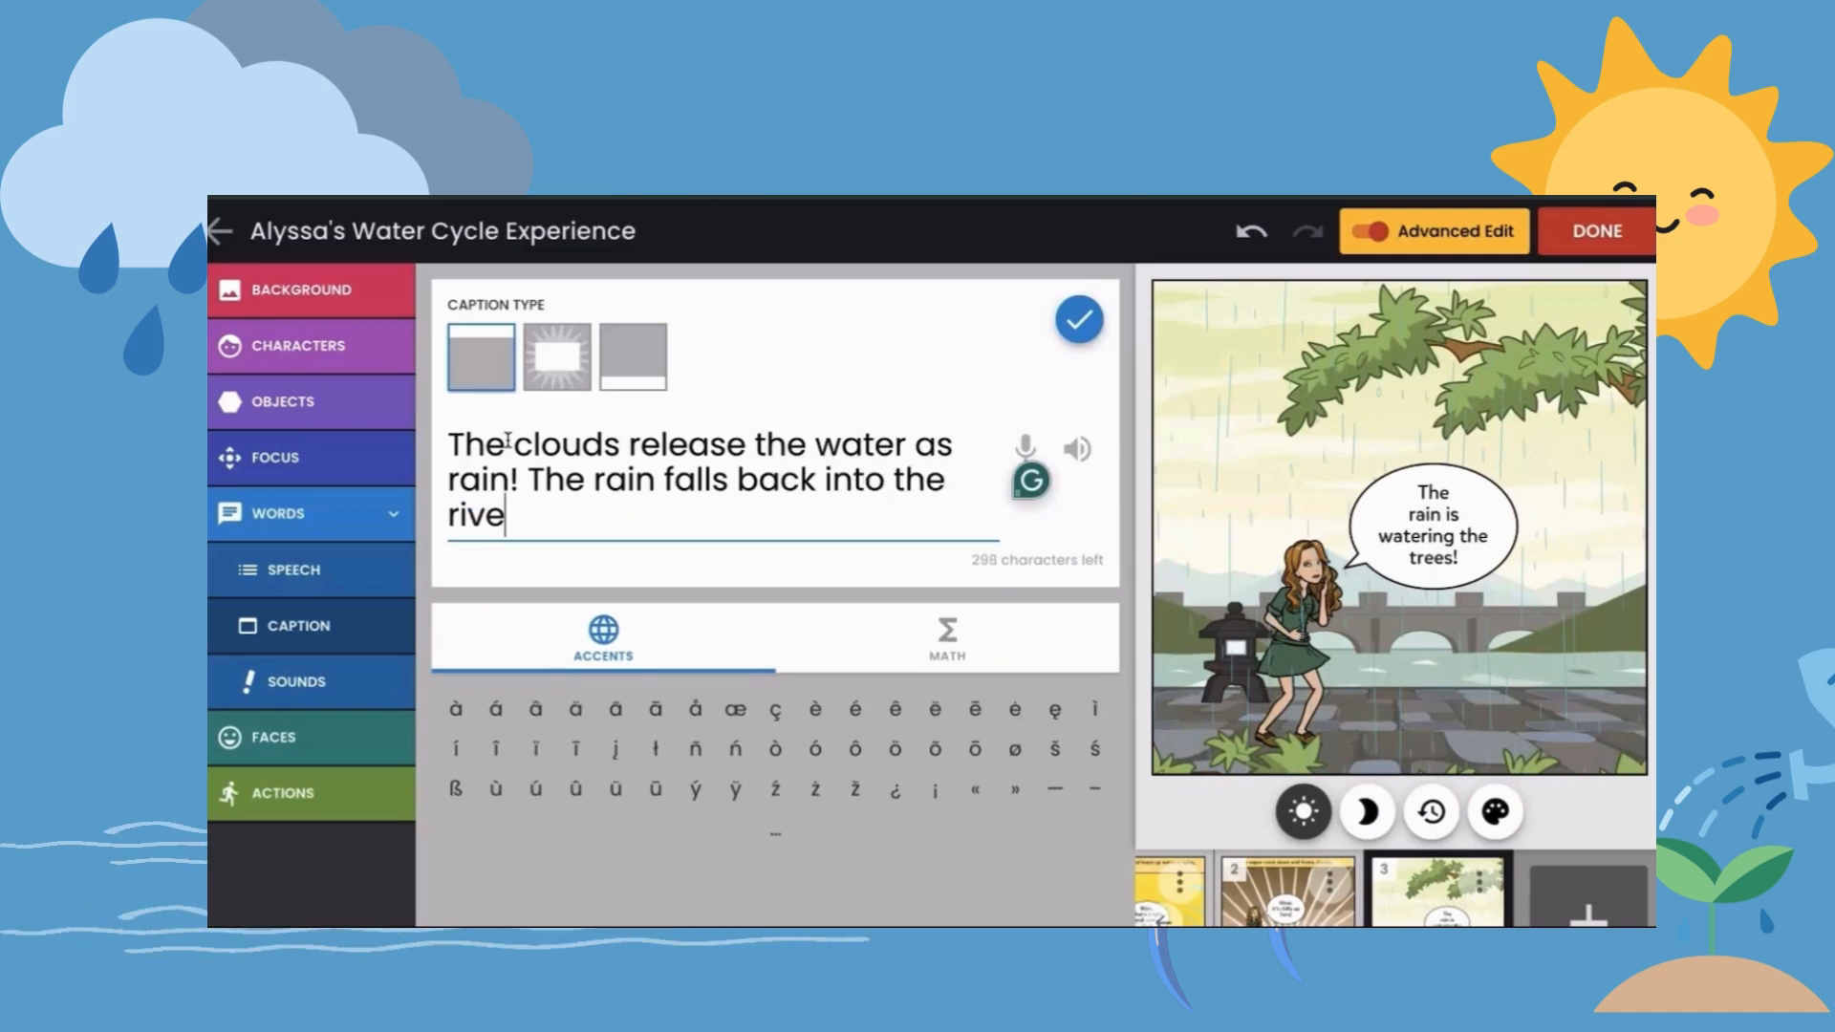
{"action": "type", "text": "rs"}
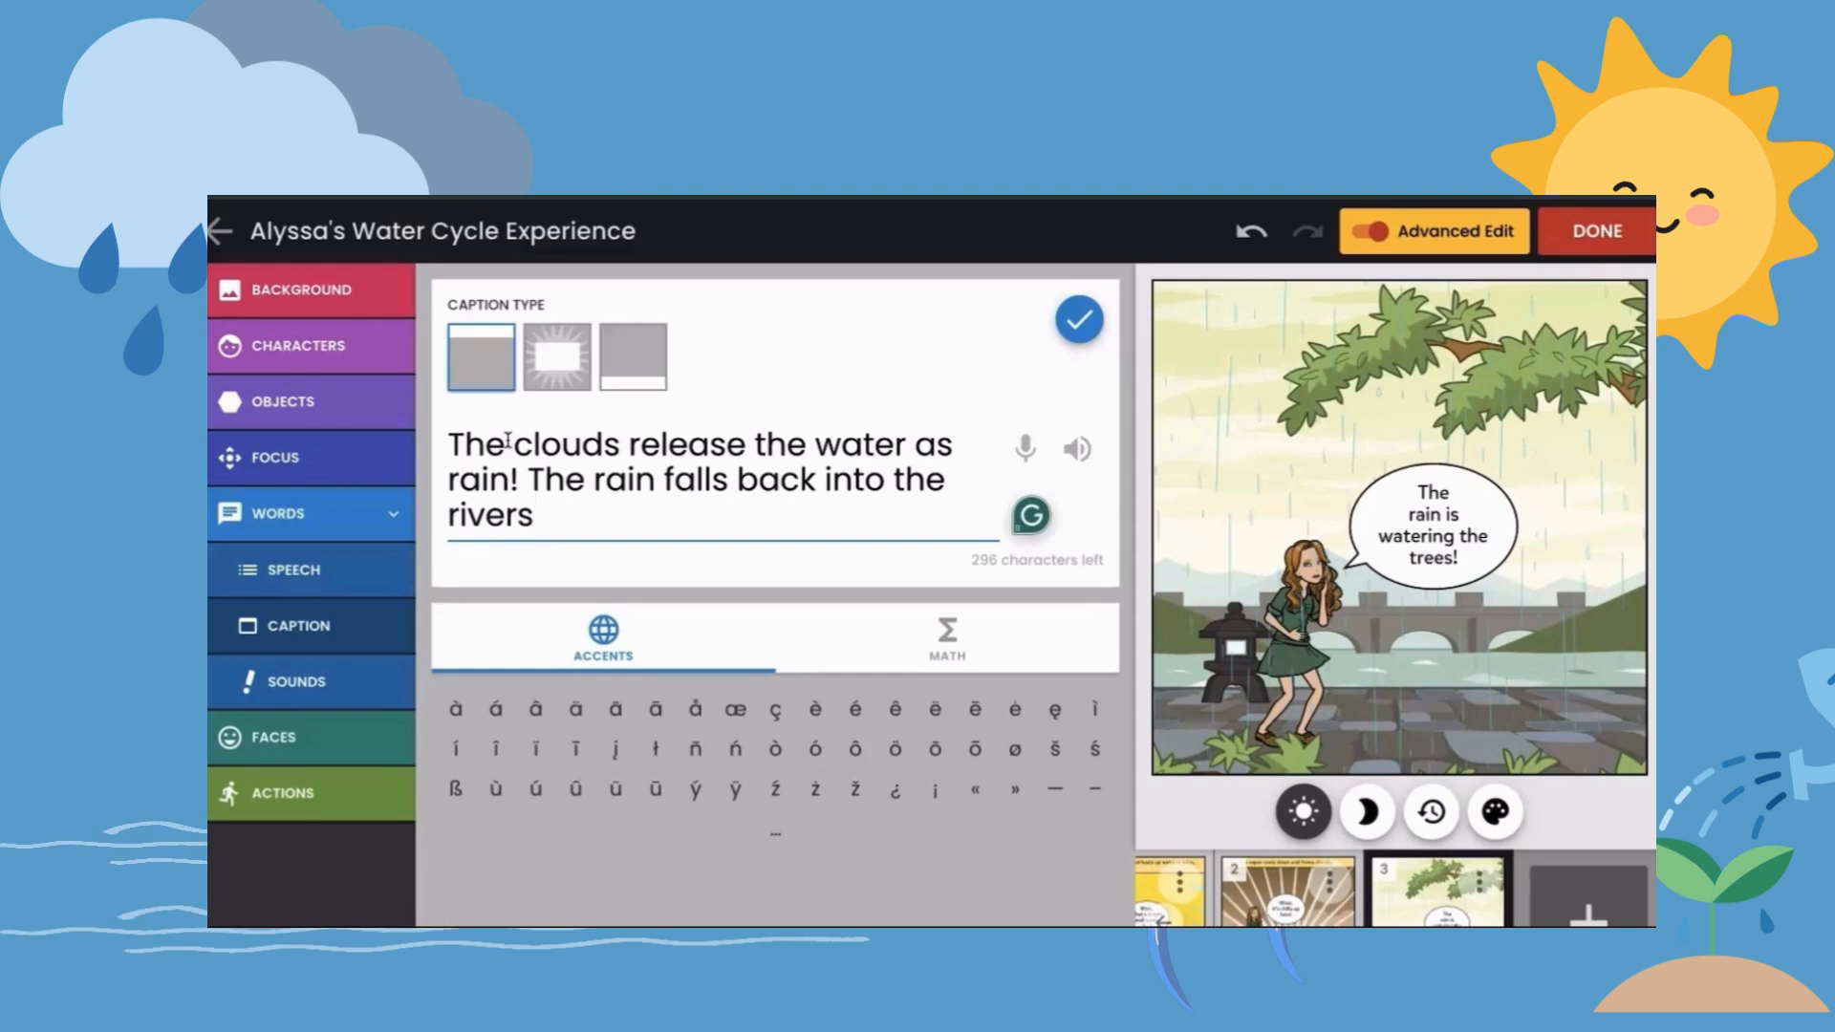
{"action": "type", "text": "!"}
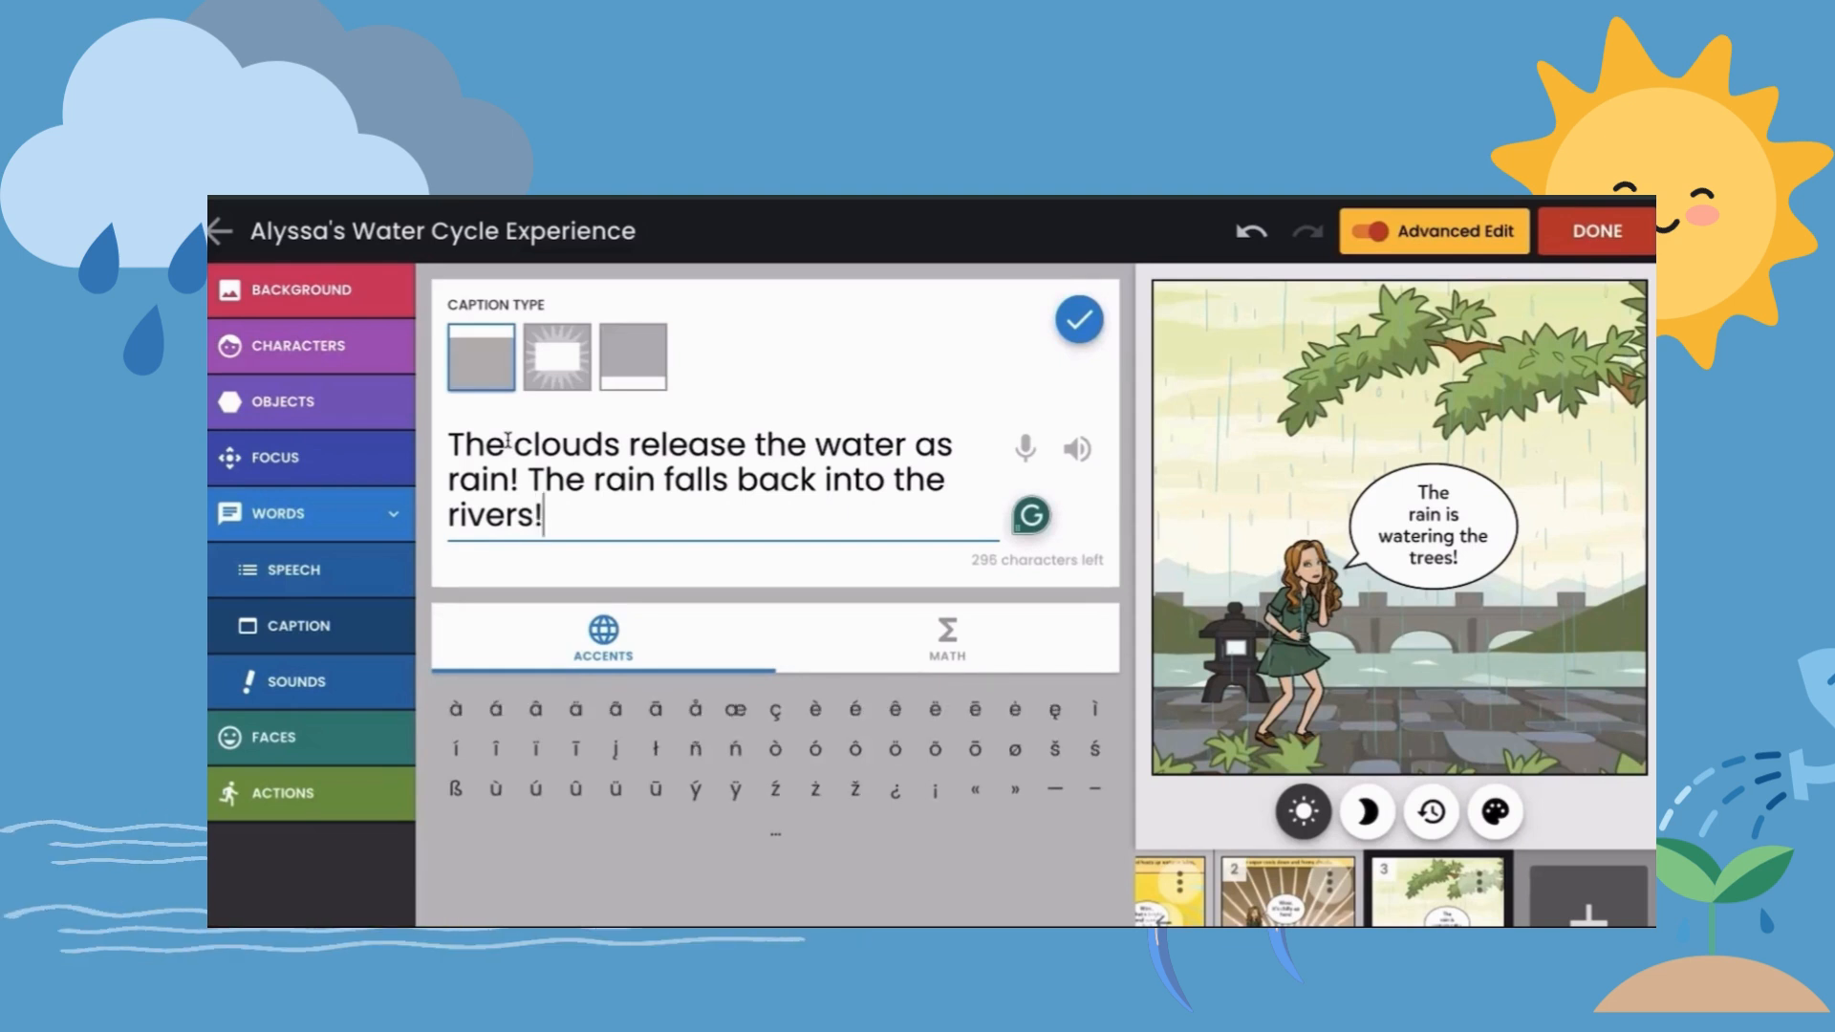
{"action": "left_click", "coordinate": [1075, 318]}
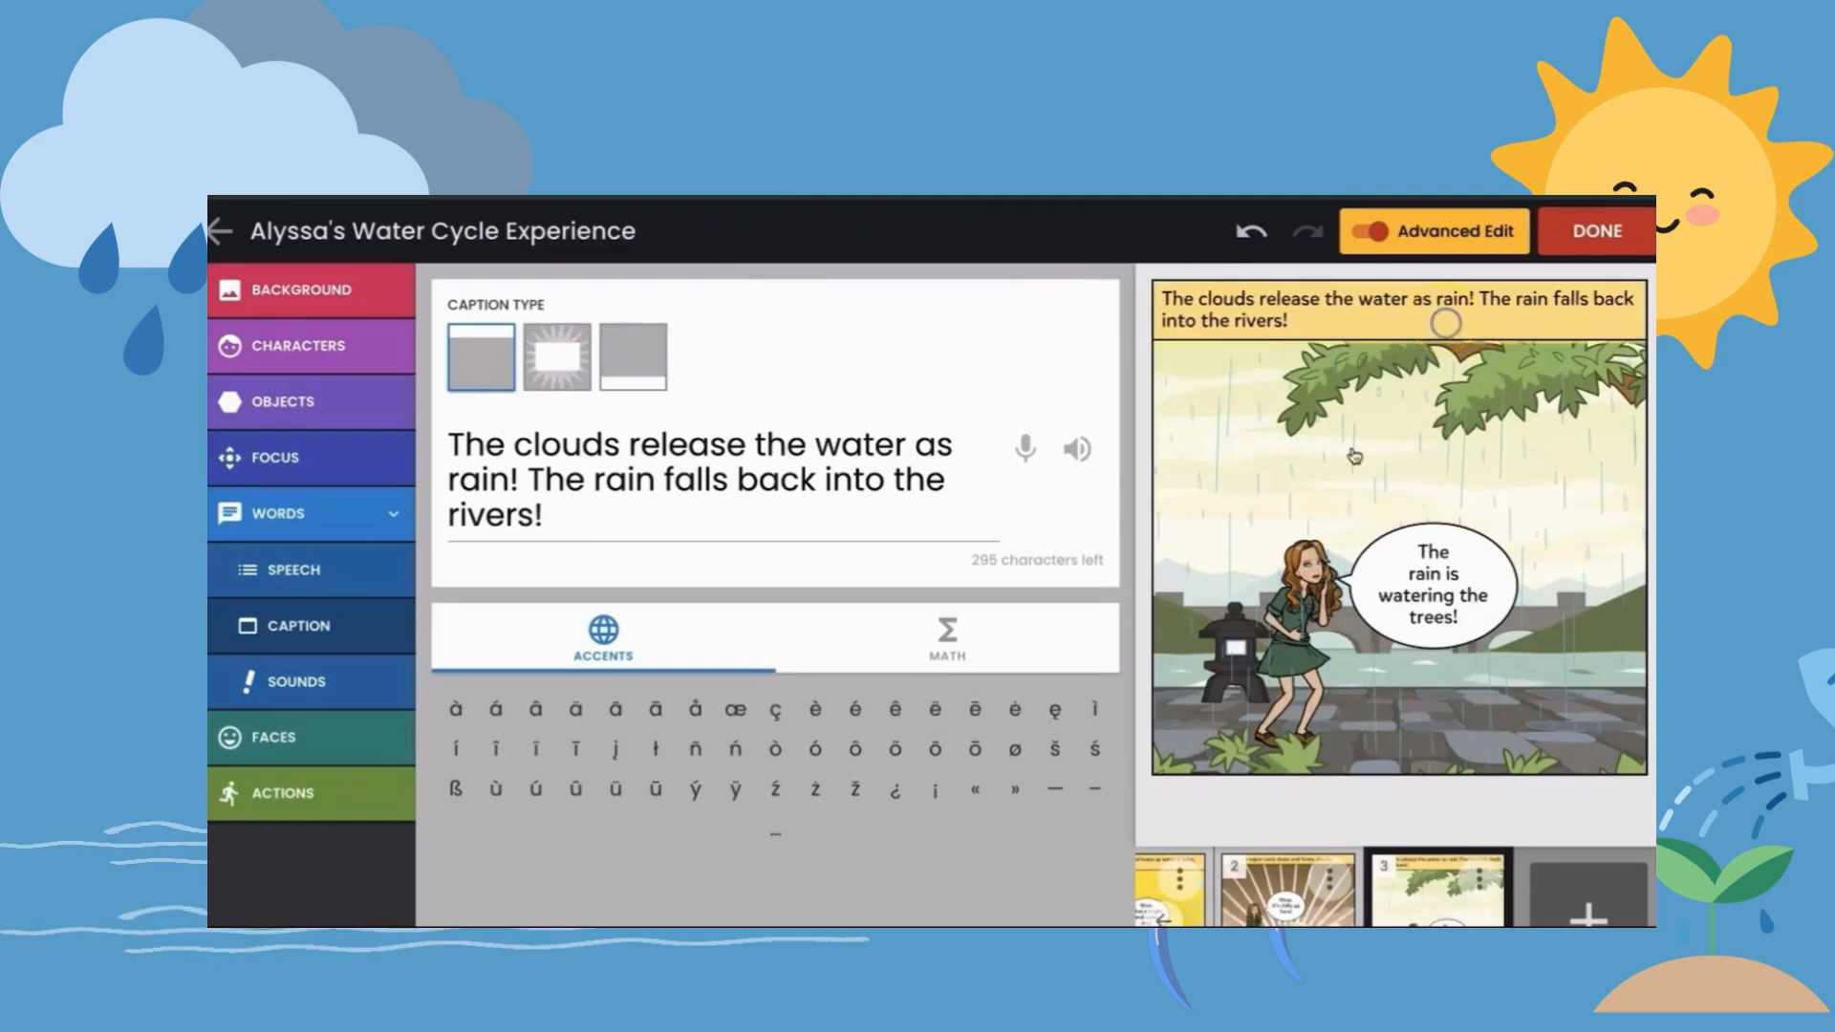
- Look through the comic's three panels and finish editing the comic
{"action": "scroll", "coordinate": [1248, 920], "scroll_direction": "left", "scroll_amount": 1}
{"action": "scroll", "coordinate": [1248, 919], "scroll_direction": "right", "scroll_amount": 1}
{"action": "left_click", "coordinate": [1405, 844]}
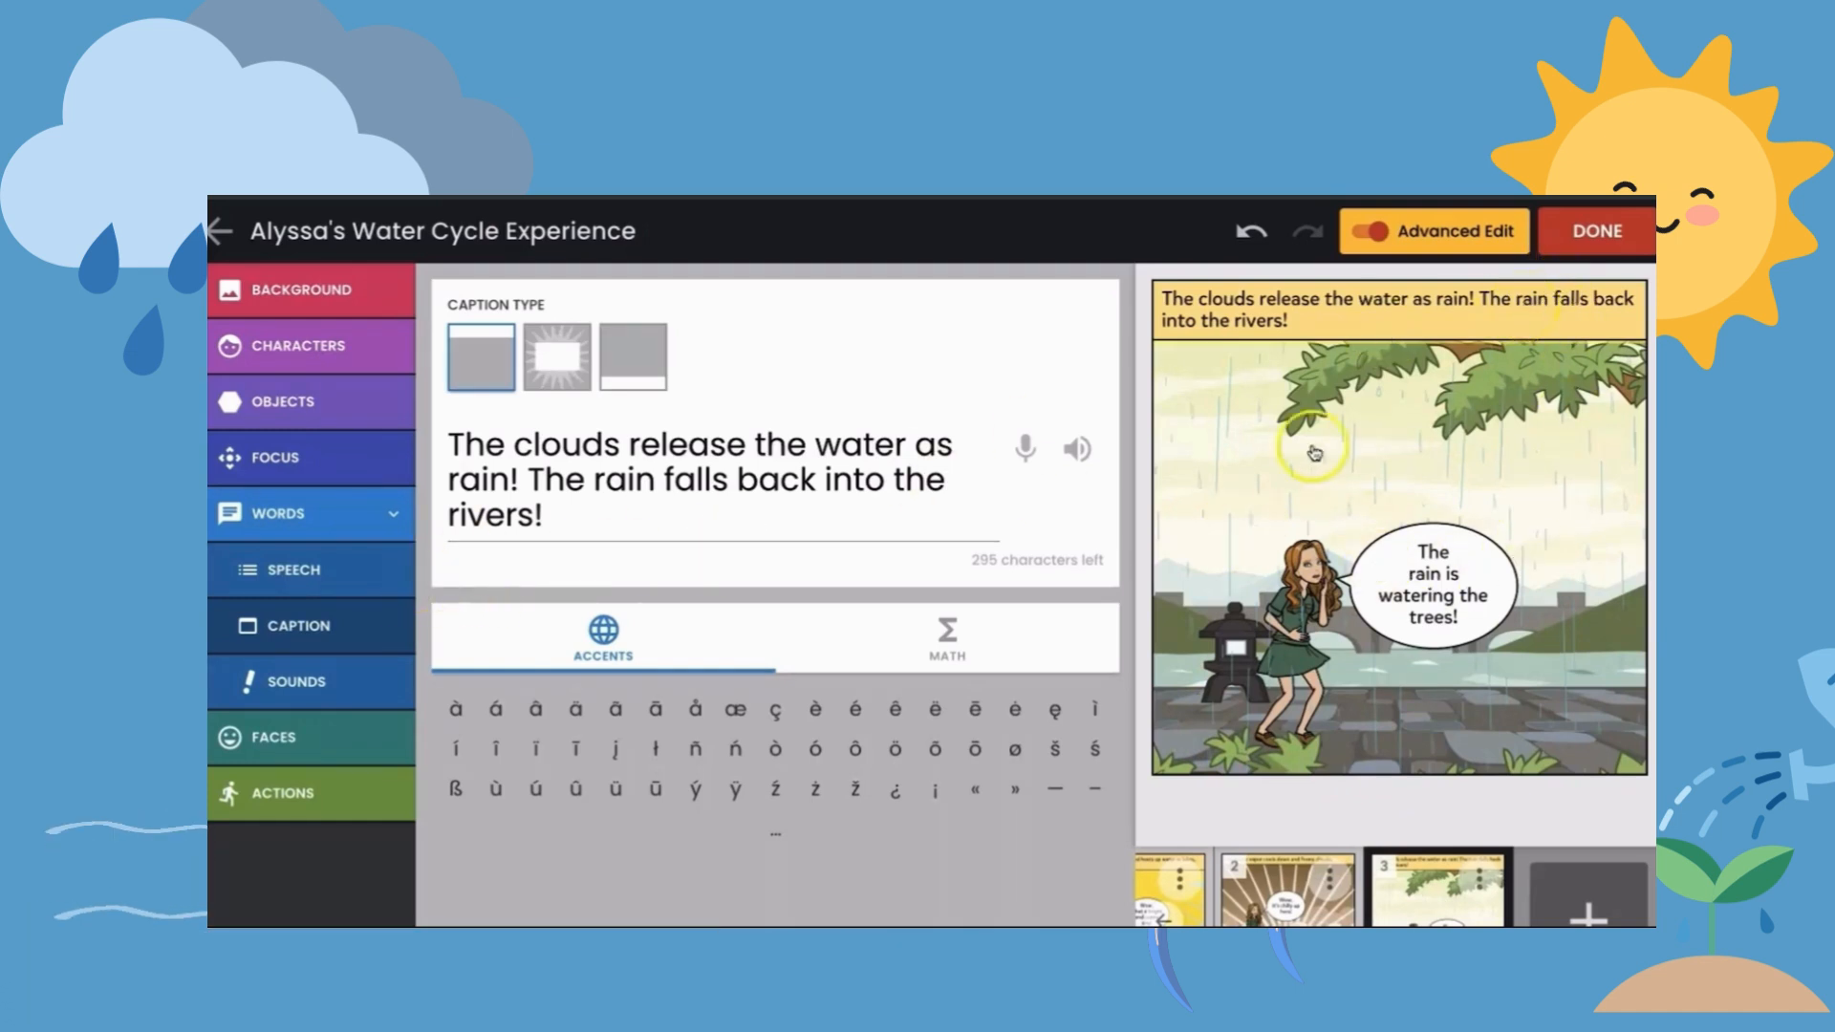
{"action": "left_click", "coordinate": [1603, 238]}
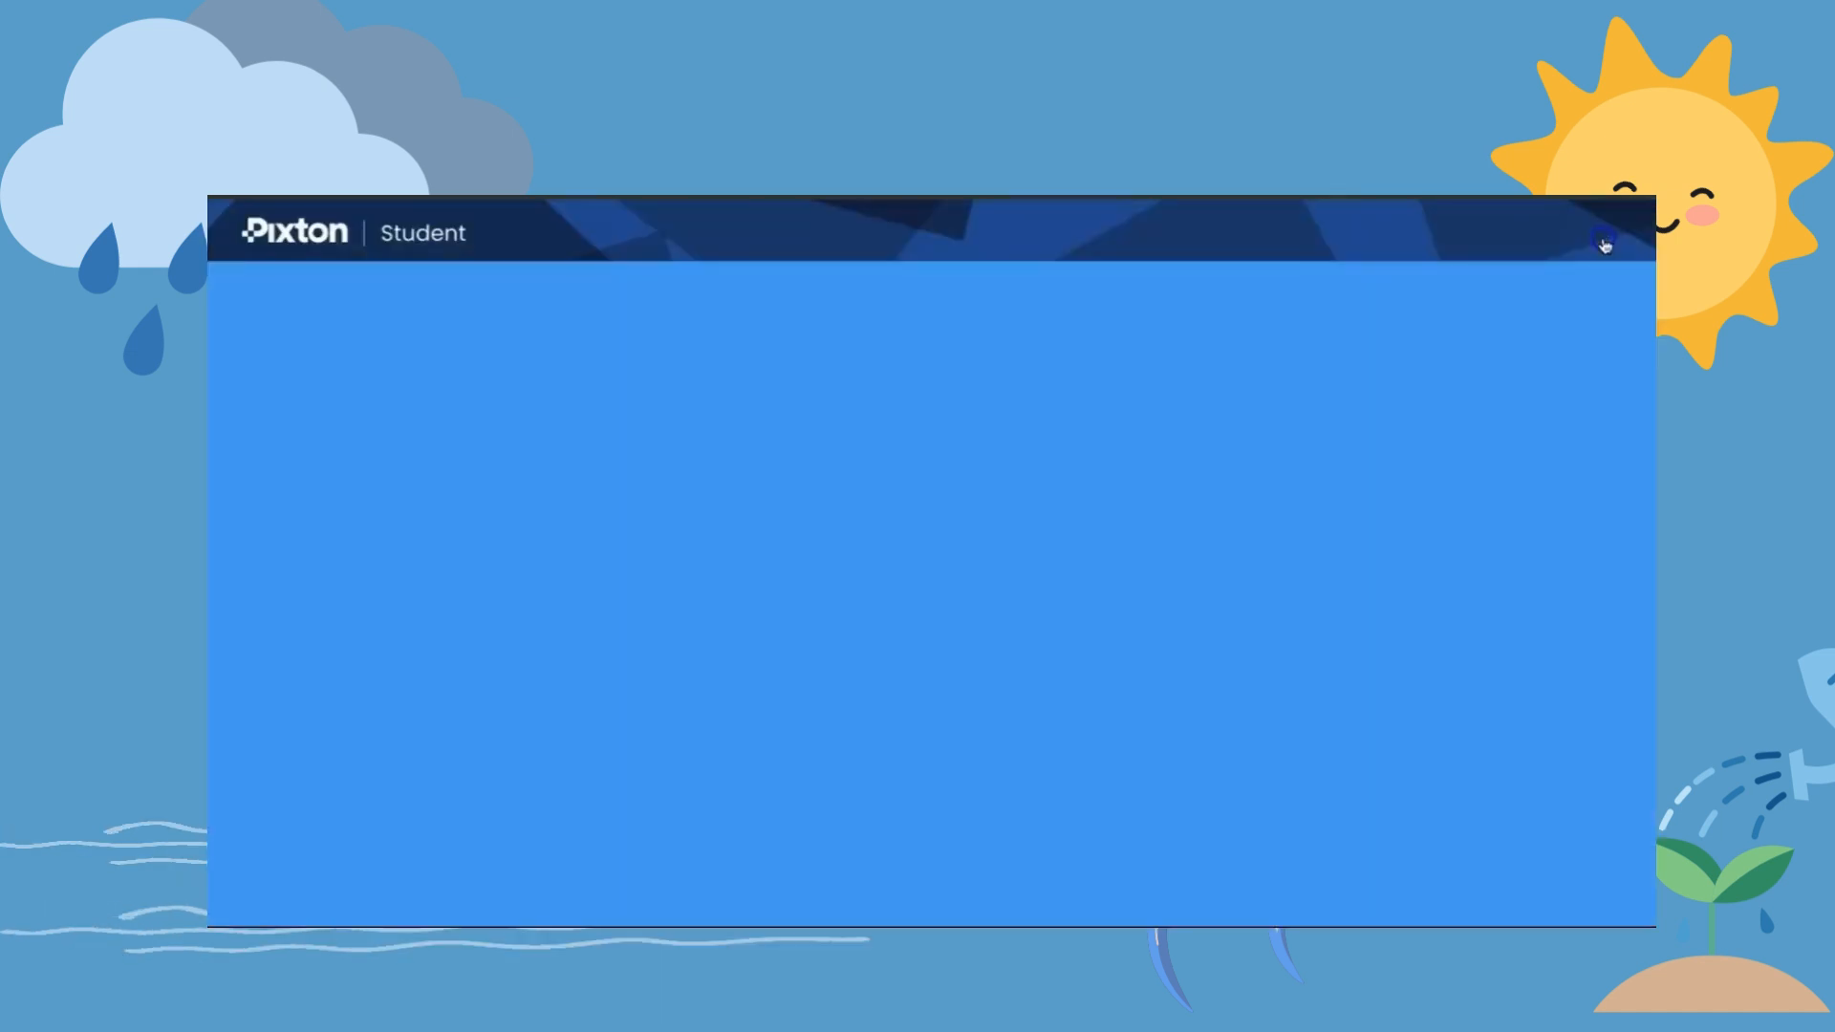